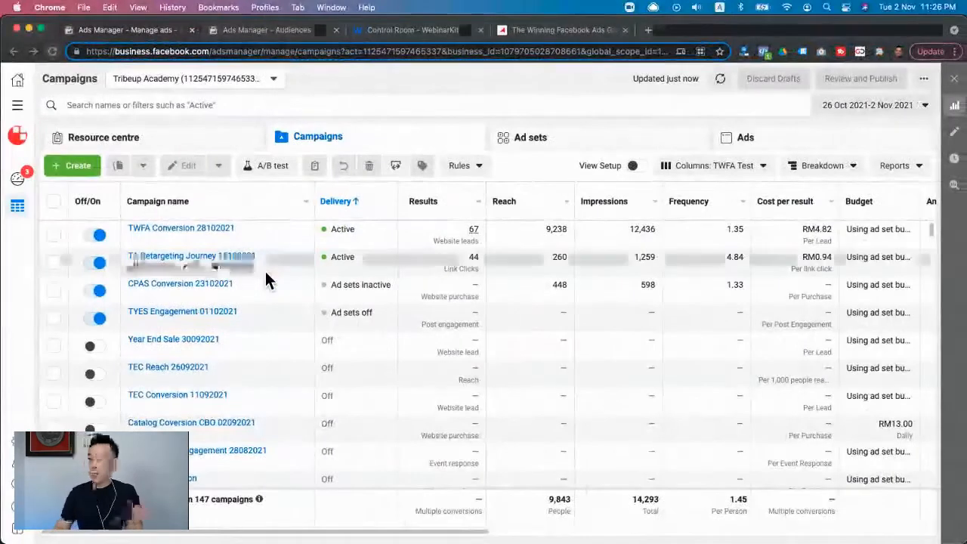
# - Create a new auction campaign with the Lead Generation objective
pyautogui.click(76, 168)
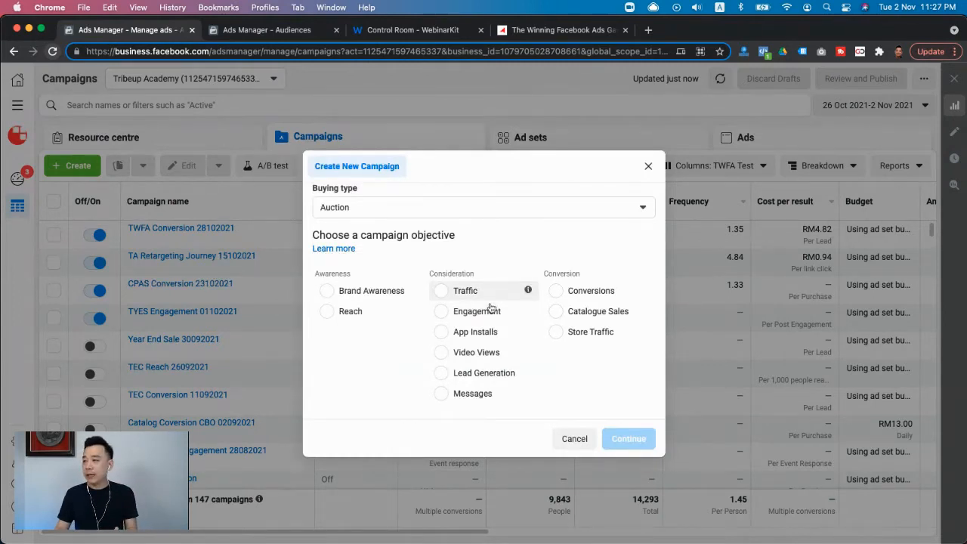
pyautogui.click(483, 378)
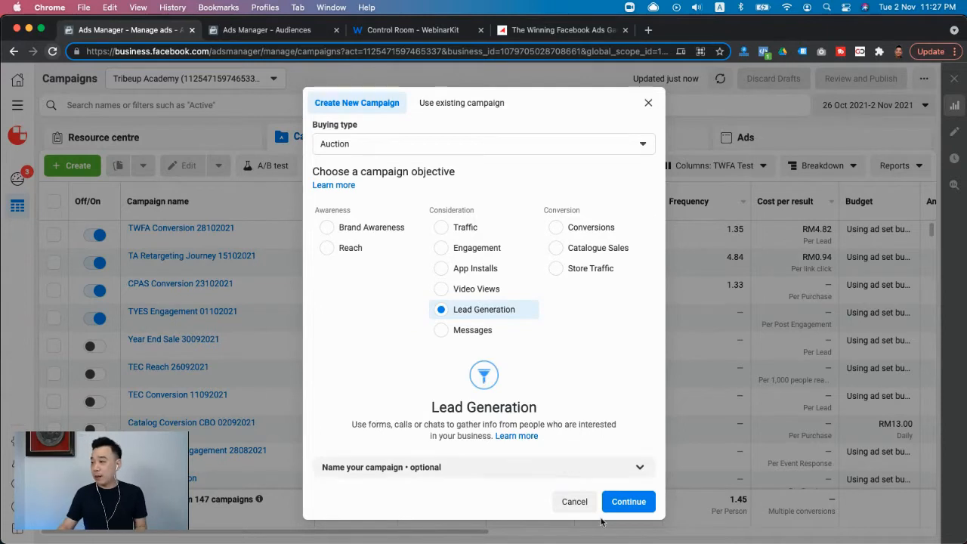
pyautogui.click(632, 510)
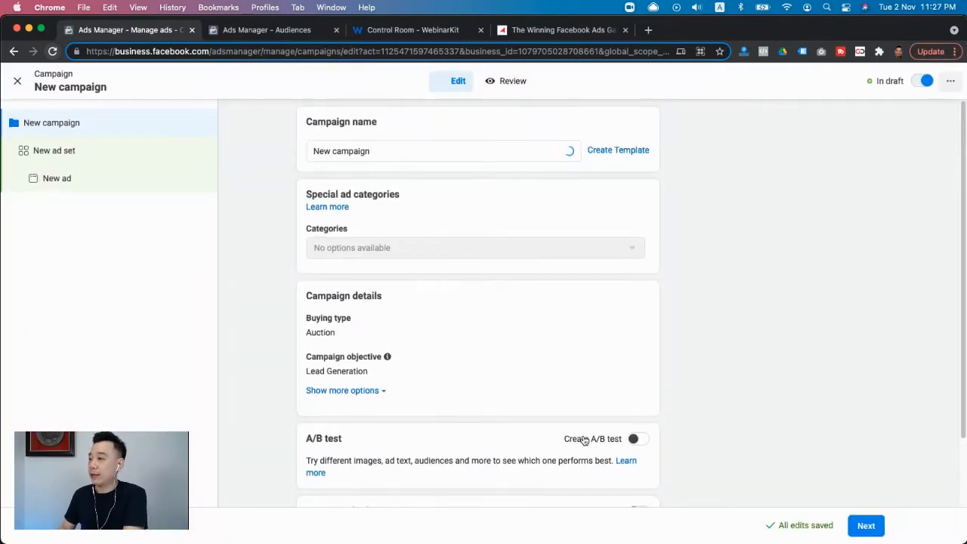
# - Name the campaign "T1 TWFA Lead Gen 021102021" and continue to its ad set
pyautogui.click(398, 152)
pyautogui.press('super+a')
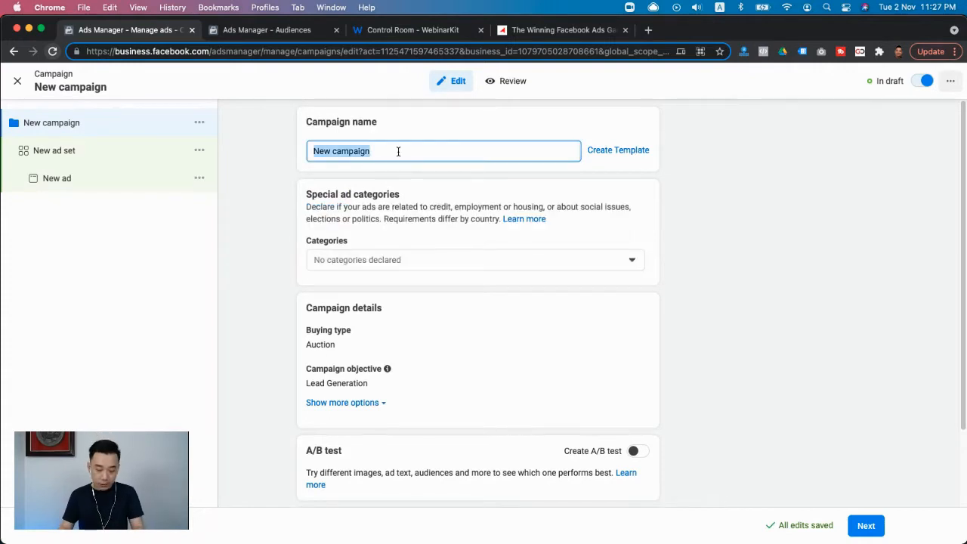
pyautogui.write('T1 ')
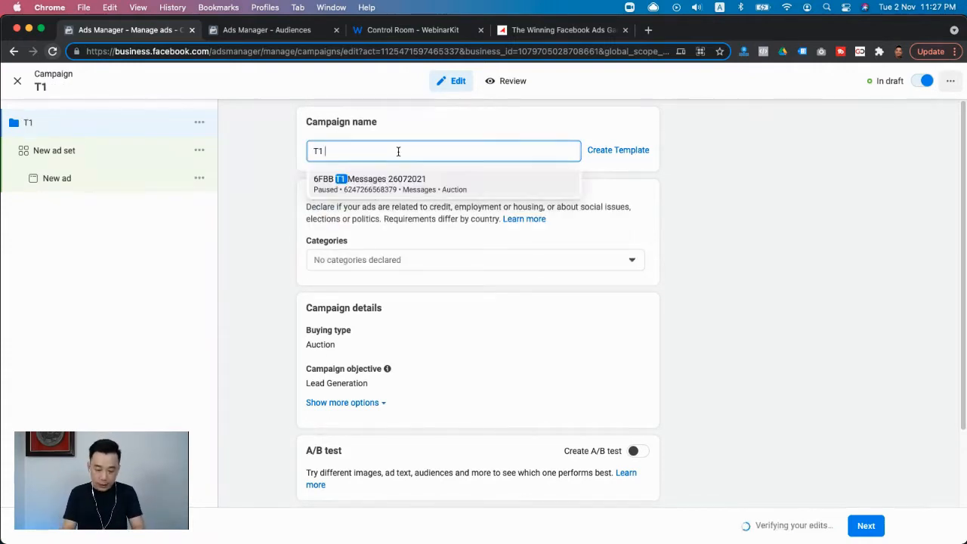
pyautogui.write('TWFA')
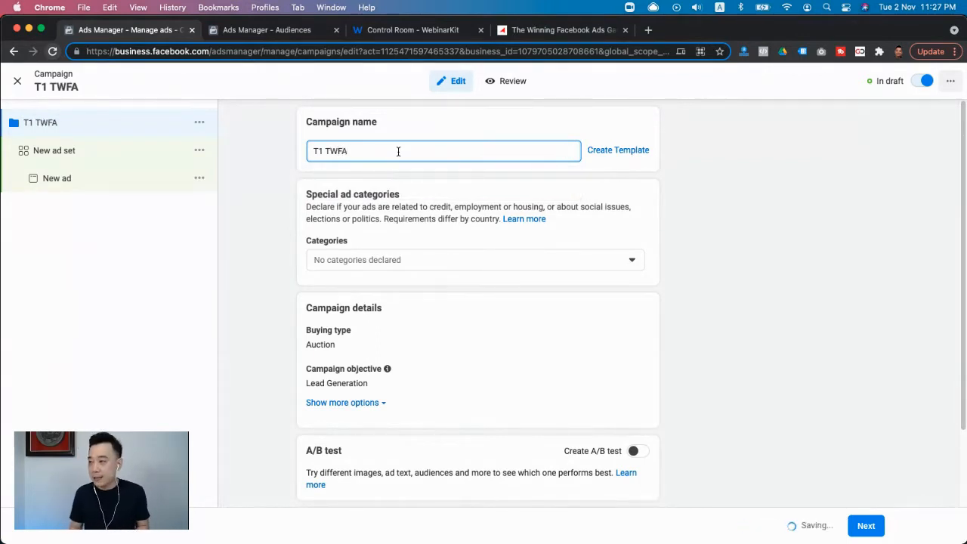
pyautogui.write(' Lead Gen ')
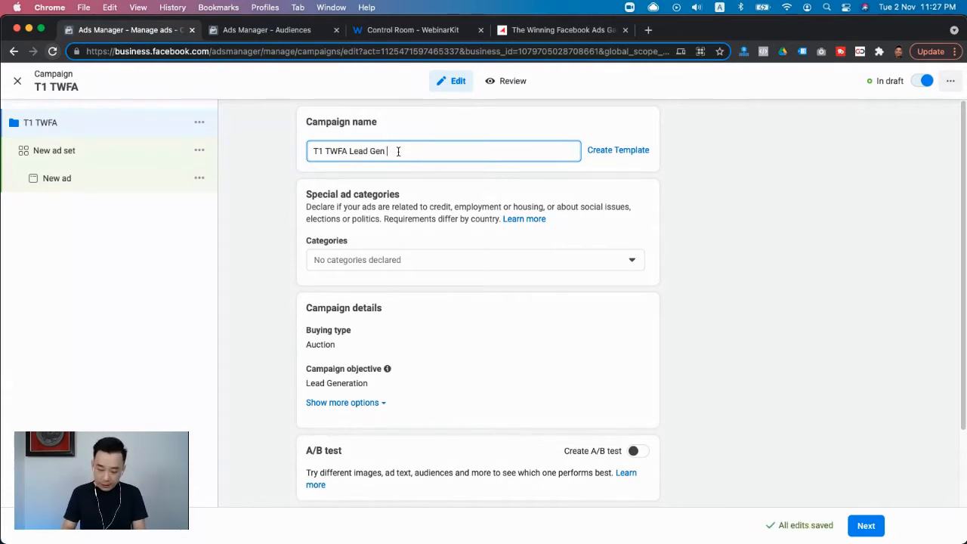
pyautogui.write('02102021')
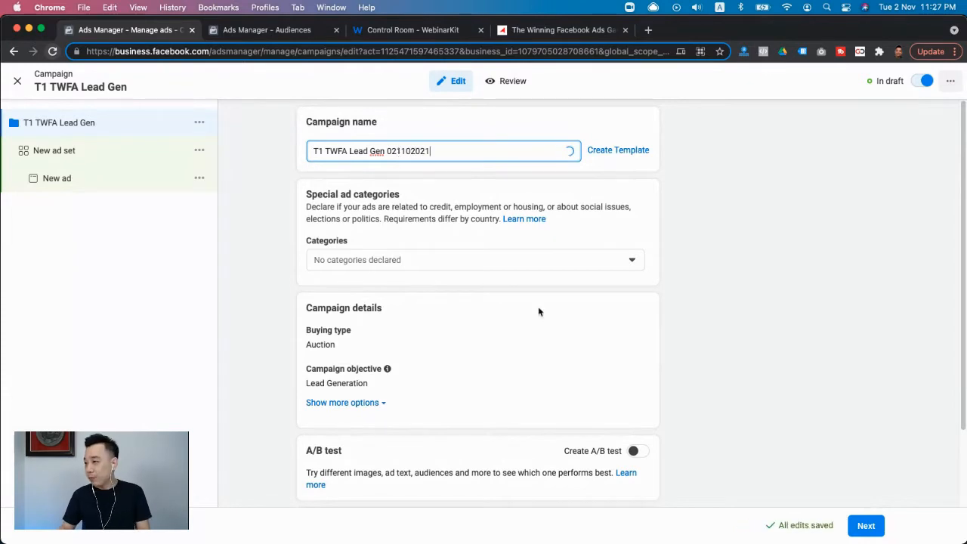
pyautogui.scroll(-2, 539, 311)
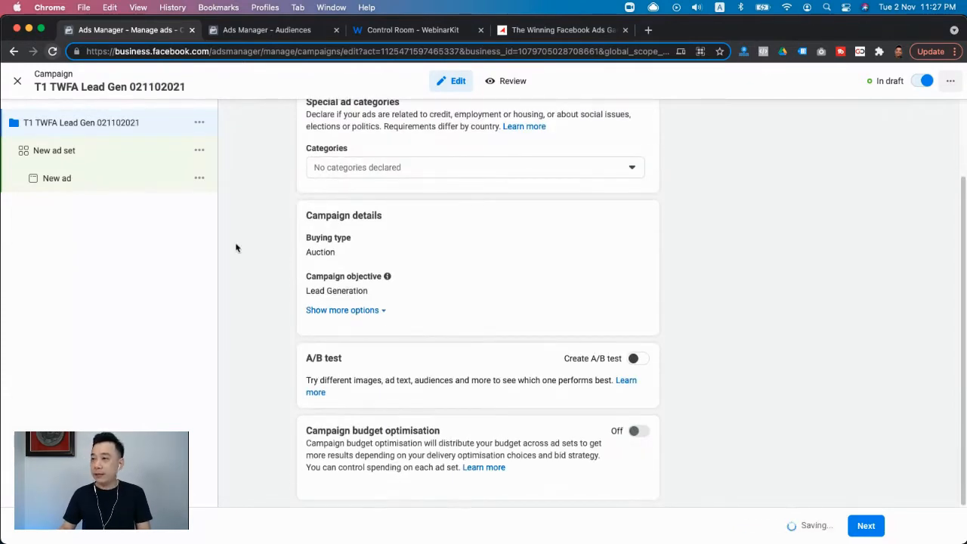
pyautogui.click(866, 528)
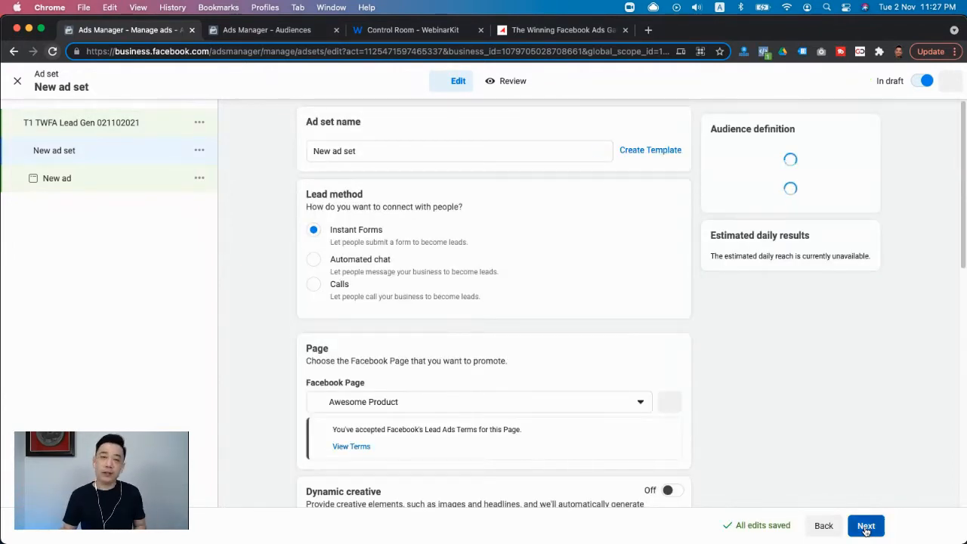
# - Name the ad set "MY 25+ Interest 1M"
pyautogui.click(371, 144)
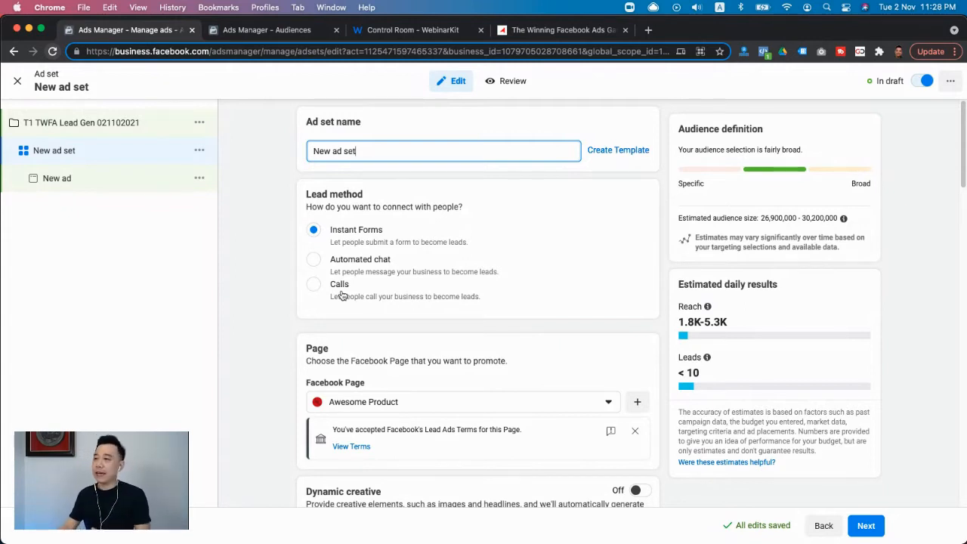
pyautogui.tripleClick(387, 151)
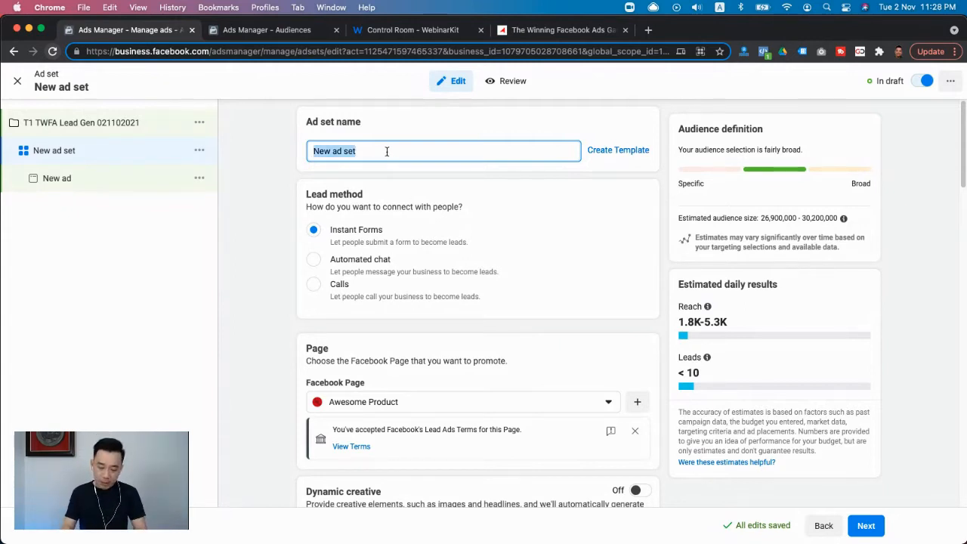
pyautogui.write('MY 25')
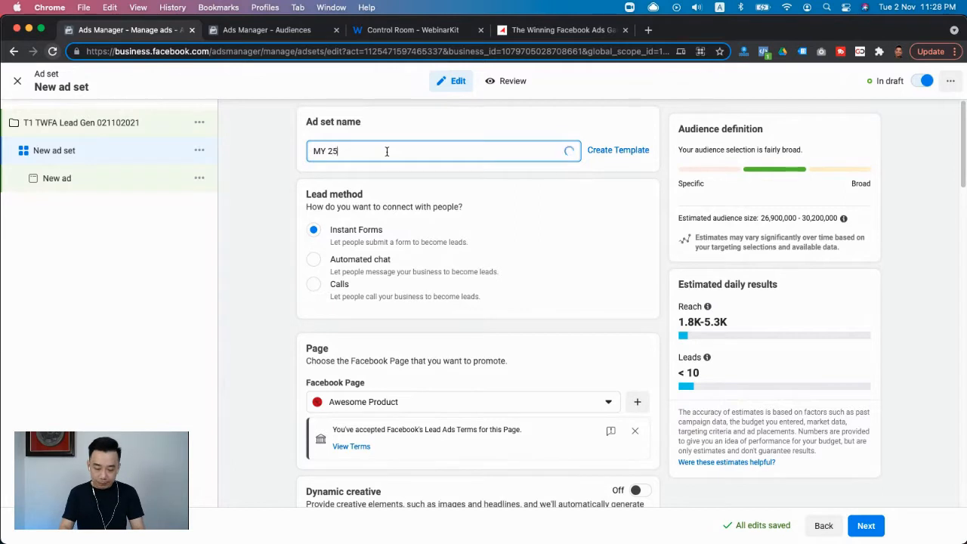
pyautogui.write('+ Interes')
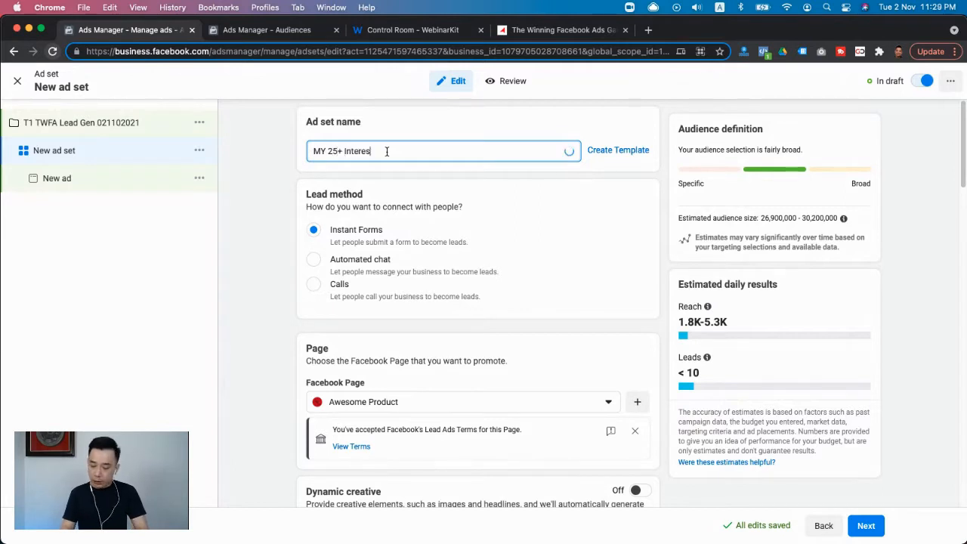
pyautogui.write('t 1M')
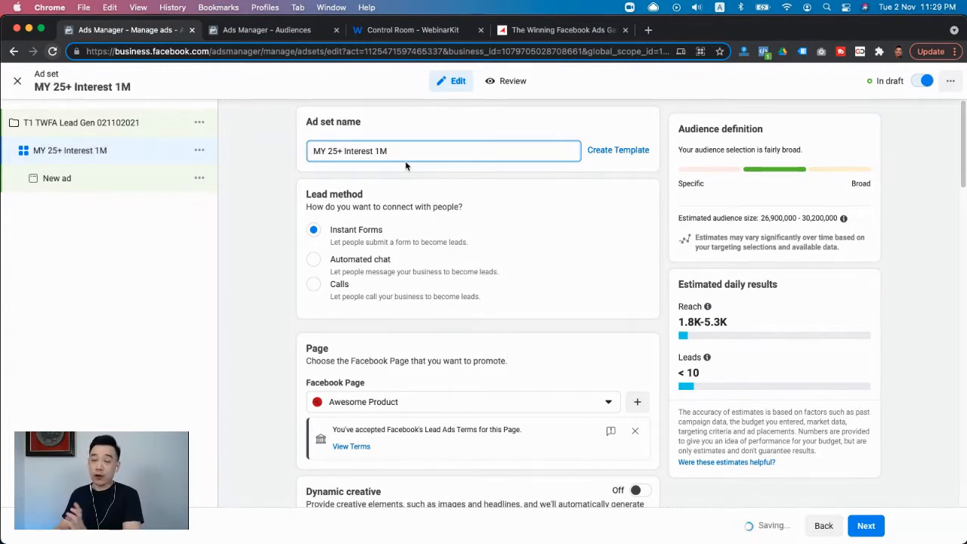
# - Set the ad set's daily budget to RM15
pyautogui.scroll(-2, 474, 397)
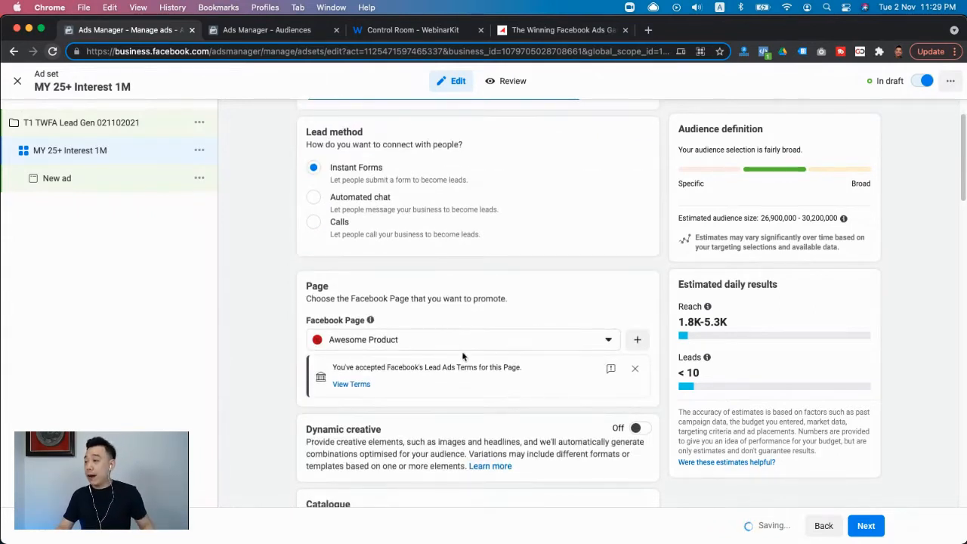
pyautogui.scroll(-2, 566, 344)
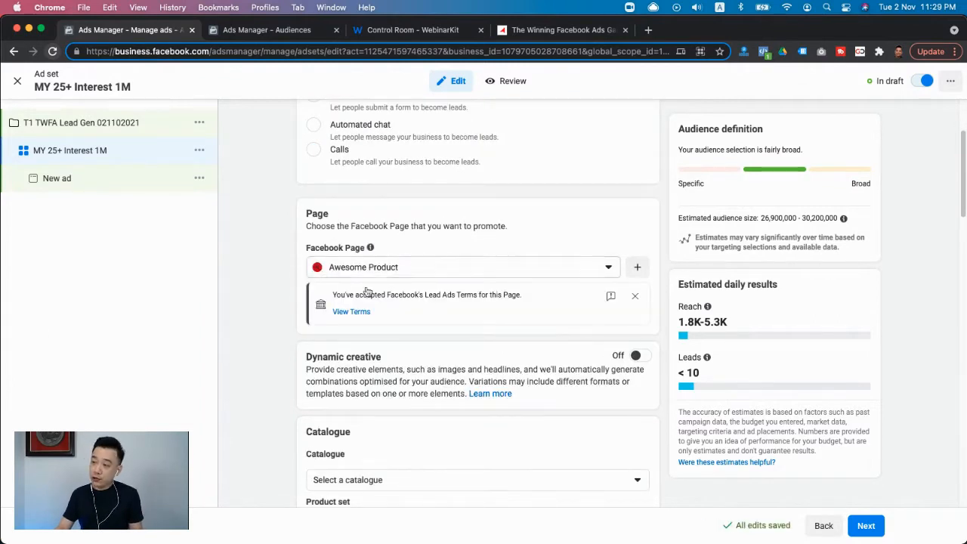
pyautogui.scroll(-5, 469, 302)
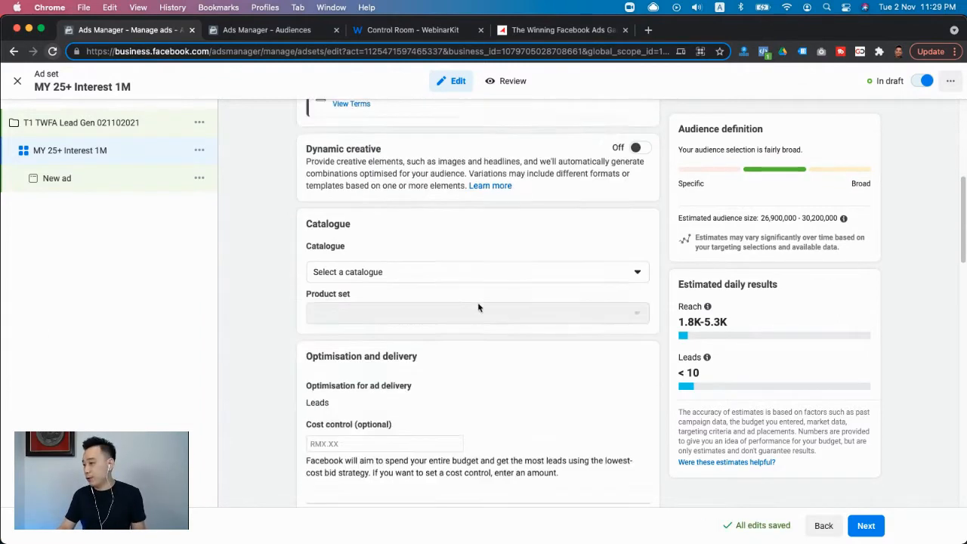
pyautogui.scroll(-1, 477, 307)
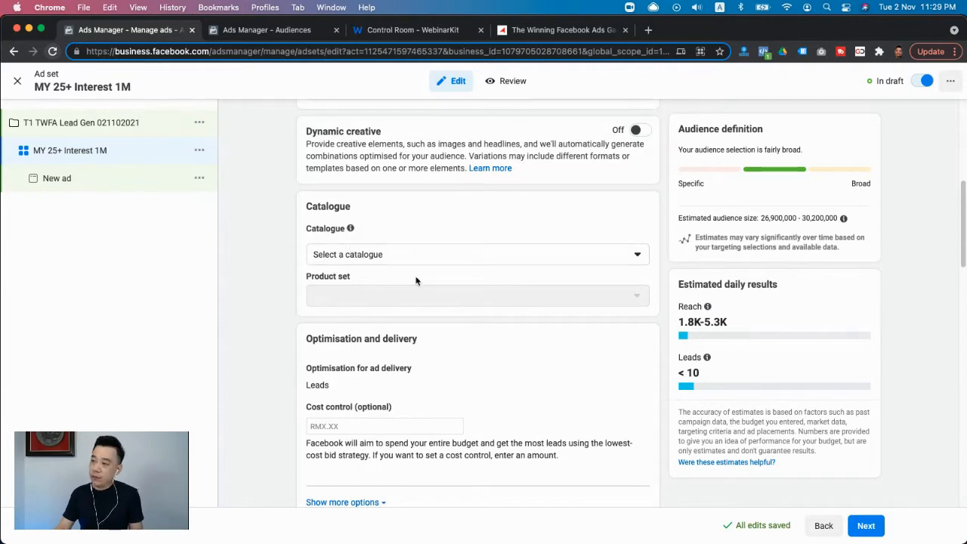
pyautogui.scroll(-3, 426, 314)
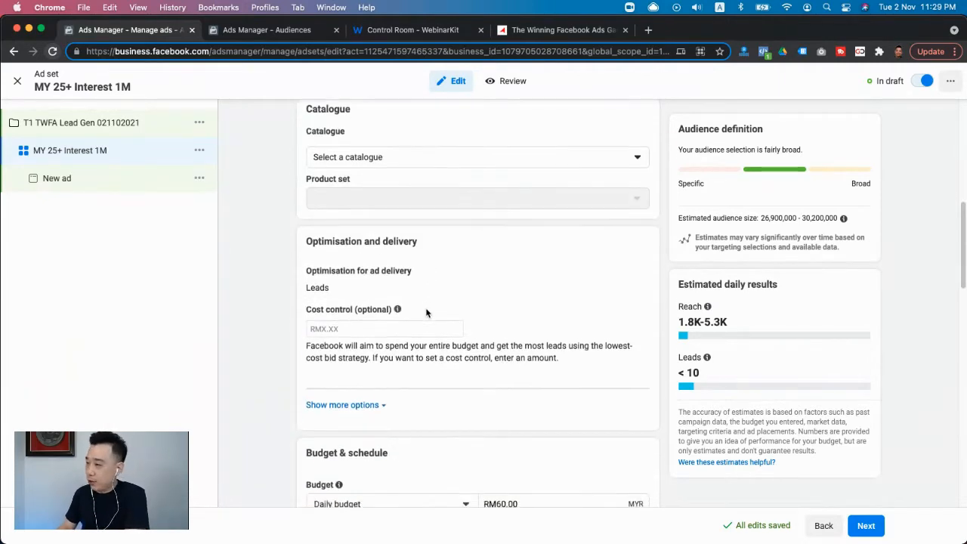
pyautogui.scroll(-2, 425, 313)
pyautogui.scroll(-3, 413, 248)
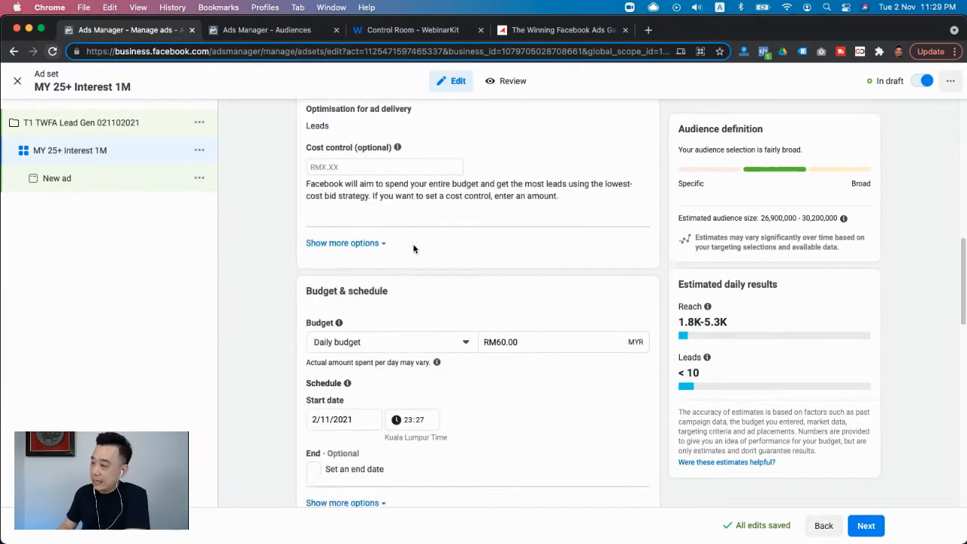
pyautogui.scroll(-3, 414, 248)
pyautogui.click(518, 204)
pyautogui.doubleClick(518, 204)
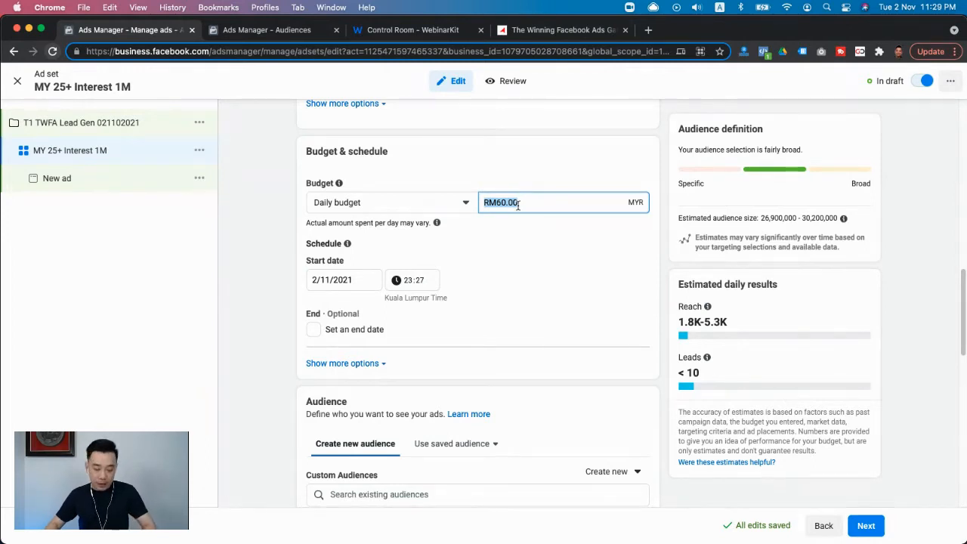
pyautogui.write('15')
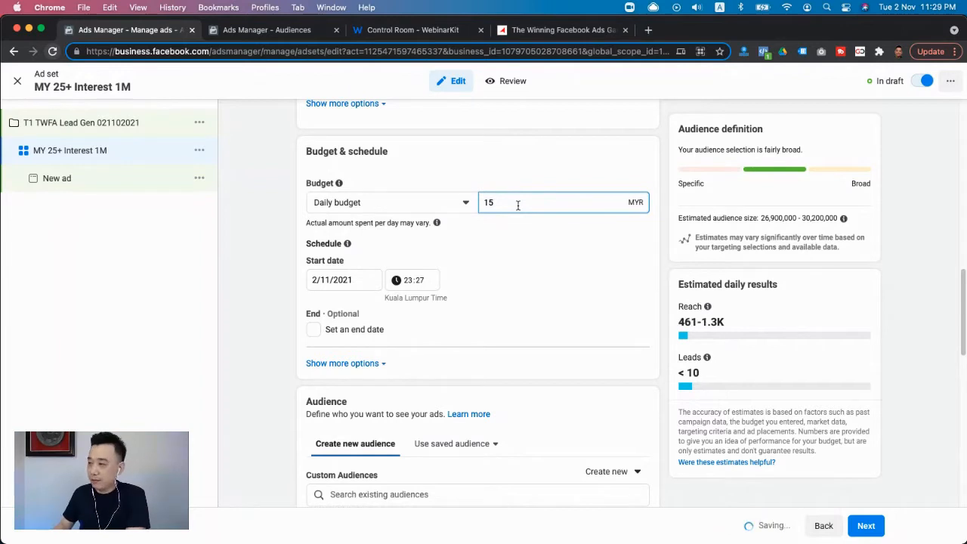
pyautogui.click(589, 257)
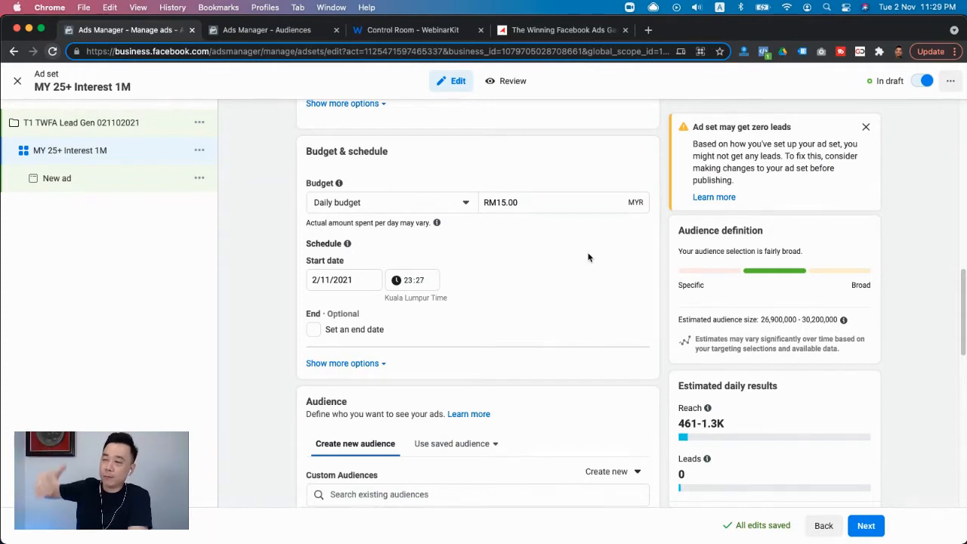
# - Set the ad set's daily budget to RM20
pyautogui.click(549, 199)
pyautogui.press('super+a')
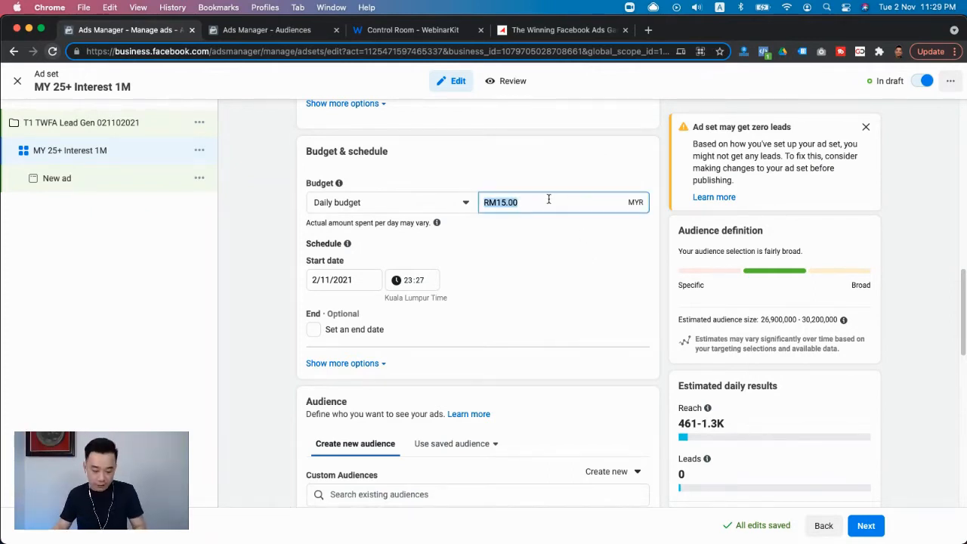
pyautogui.write('2')
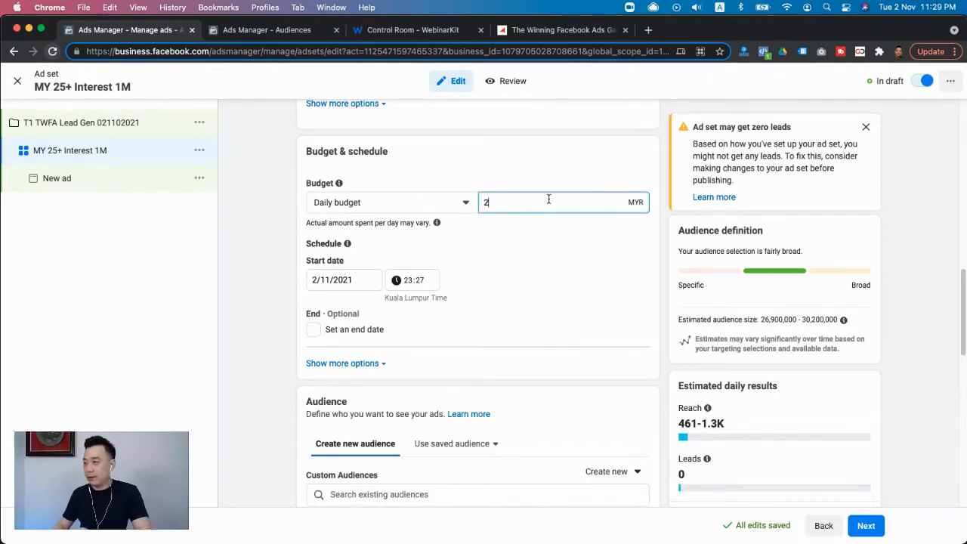
pyautogui.write('8')
pyautogui.press('BackSpace')
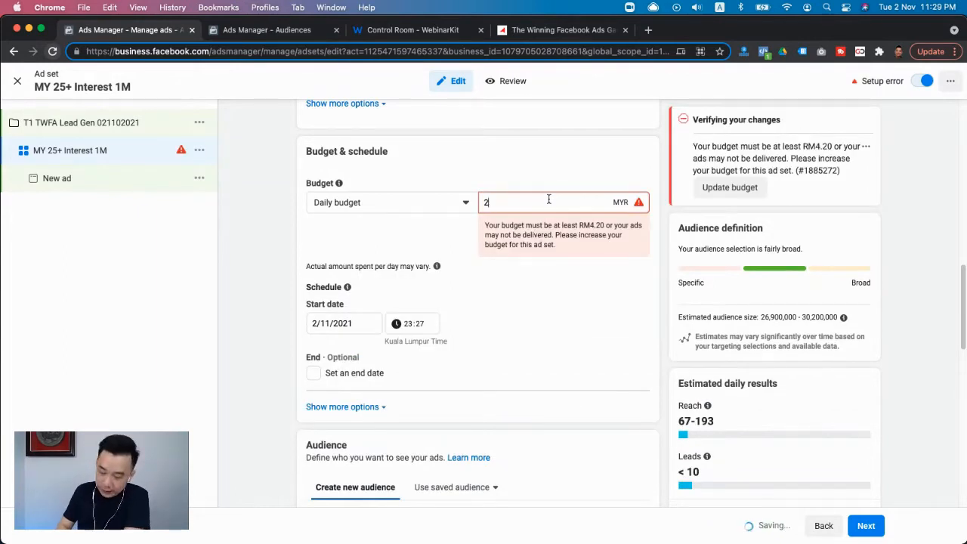
pyautogui.write('0')
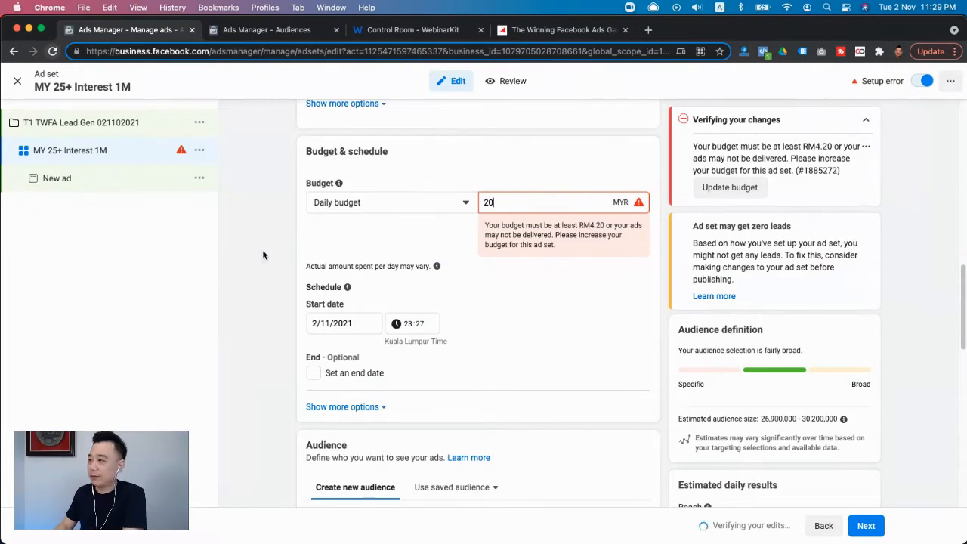
pyautogui.click(263, 251)
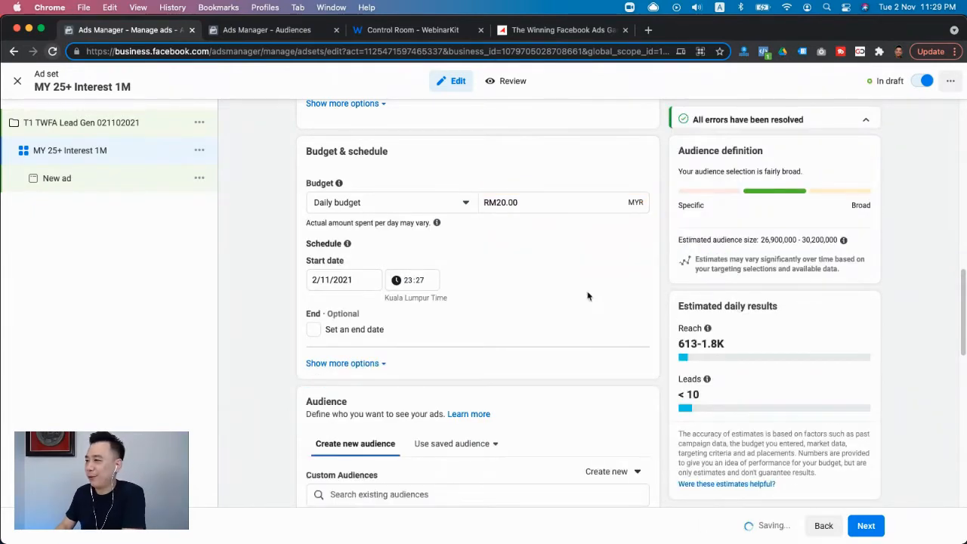
# - Switch the ad set from automatic to manual placements
pyautogui.scroll(-5, 583, 345)
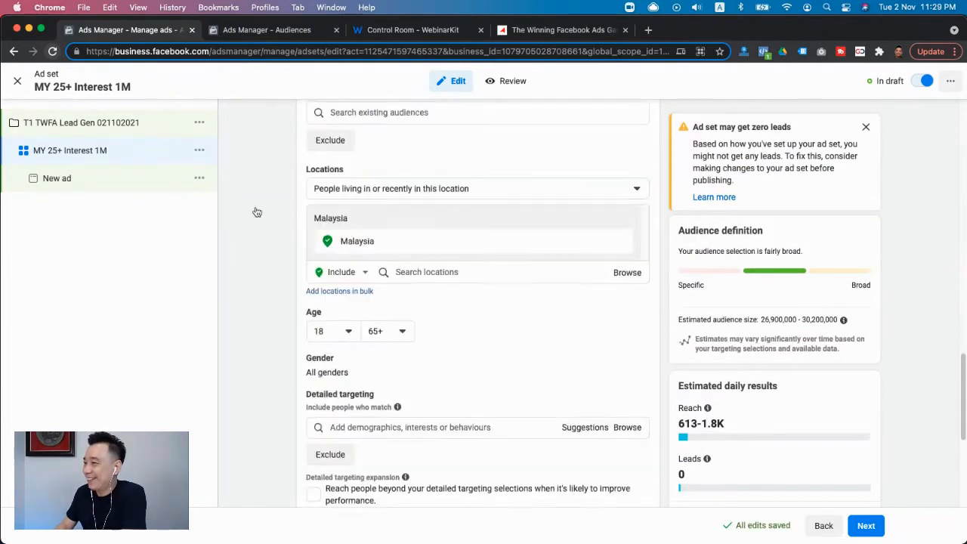
pyautogui.scroll(-1, 493, 315)
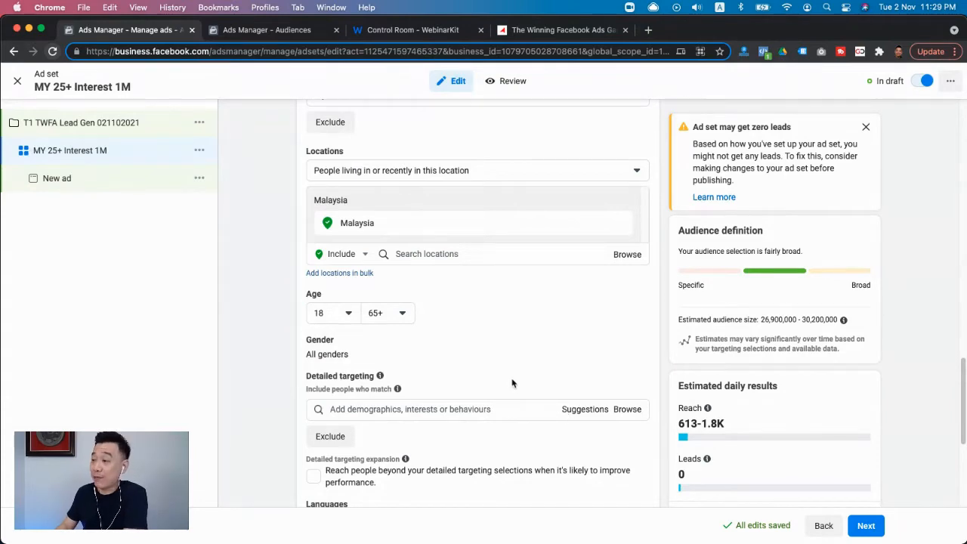
pyautogui.scroll(-8, 511, 384)
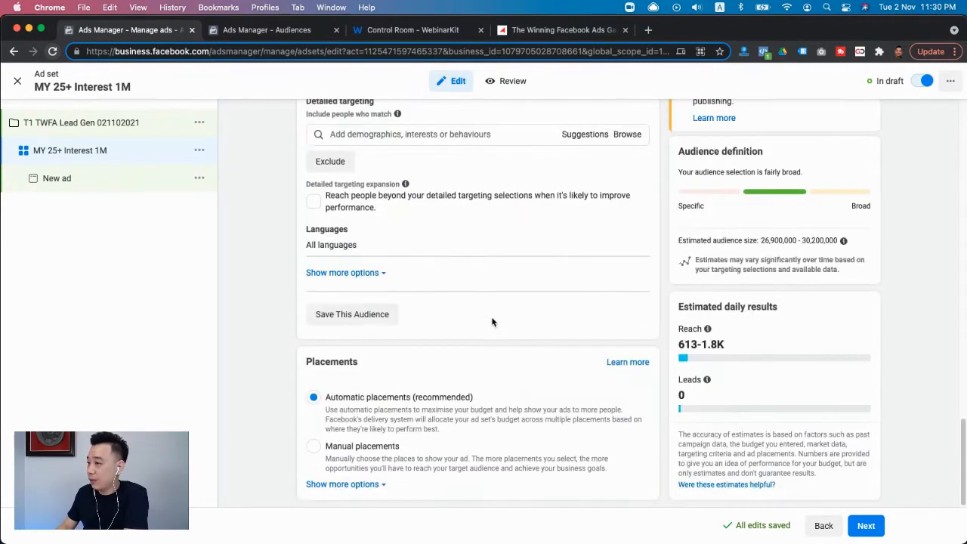
pyautogui.click(571, 438)
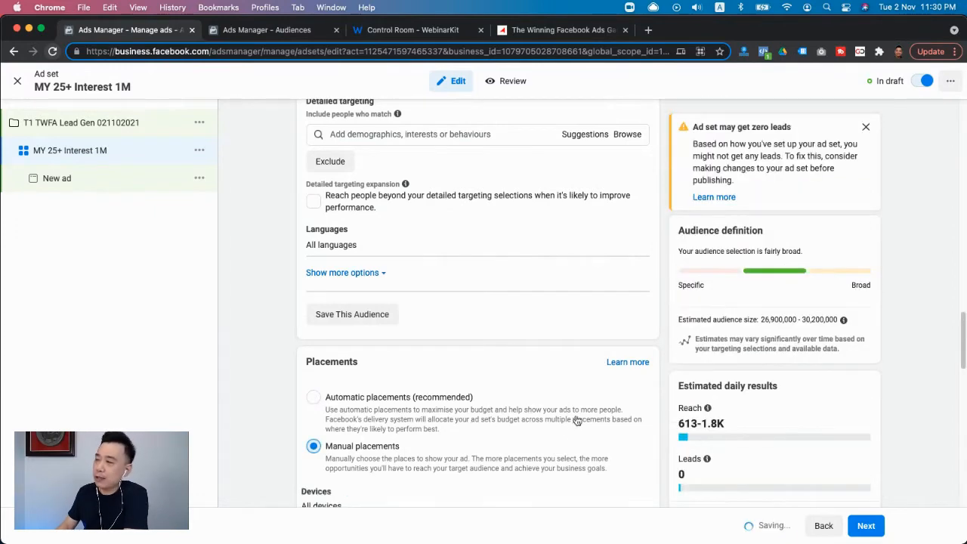
# - Exclude the Stories and Reels and the Apps and sites placements from the ad set, and continue to its ad
pyautogui.scroll(-20, 577, 421)
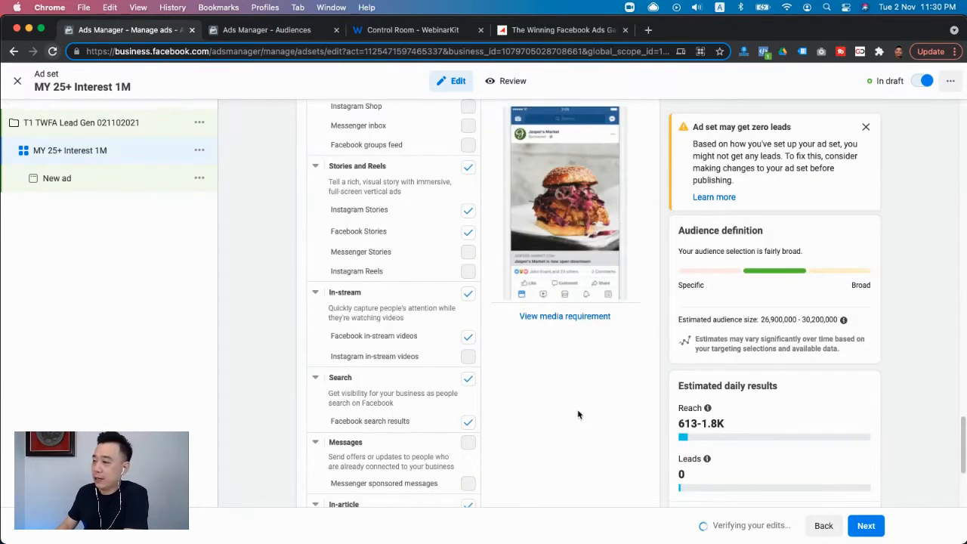
pyautogui.scroll(-3, 435, 378)
pyautogui.scroll(5, 435, 378)
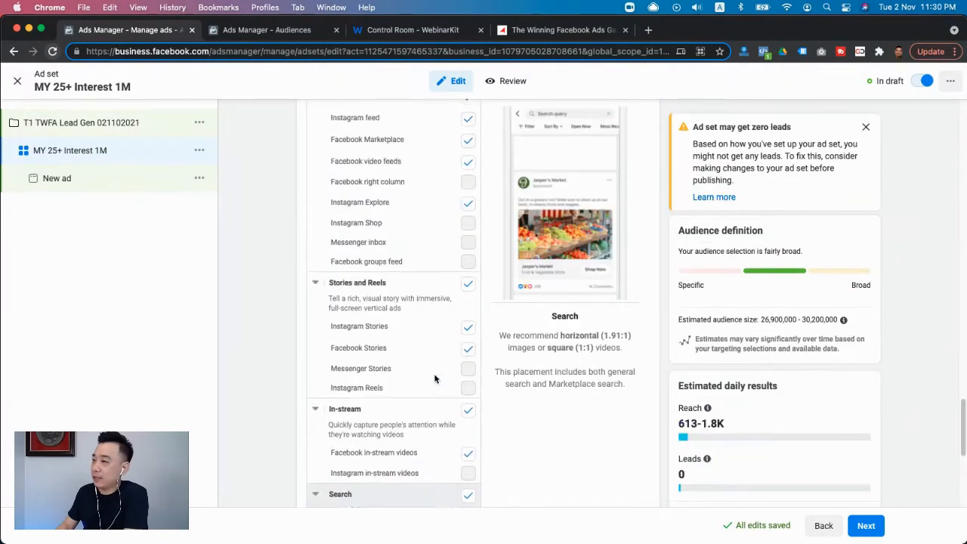
pyautogui.scroll(1, 435, 378)
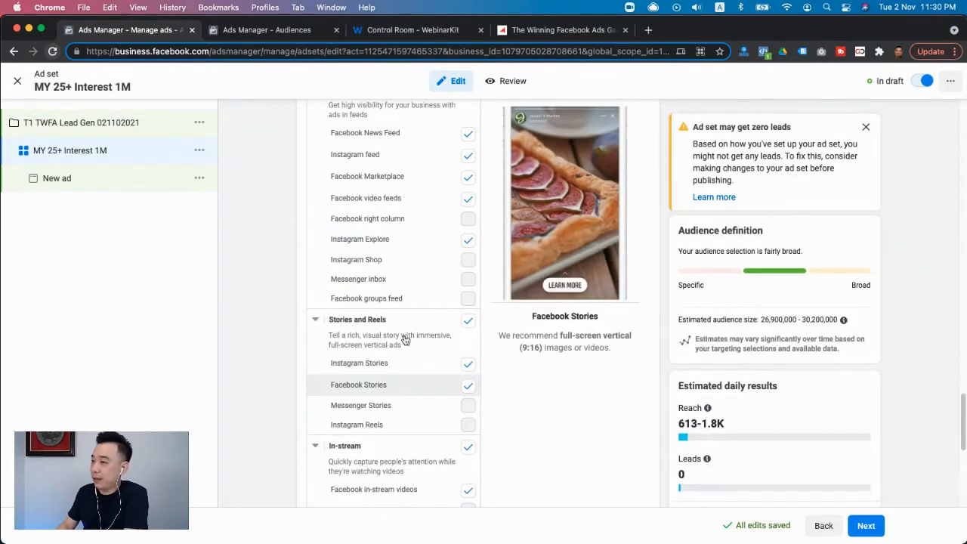
pyautogui.click(468, 321)
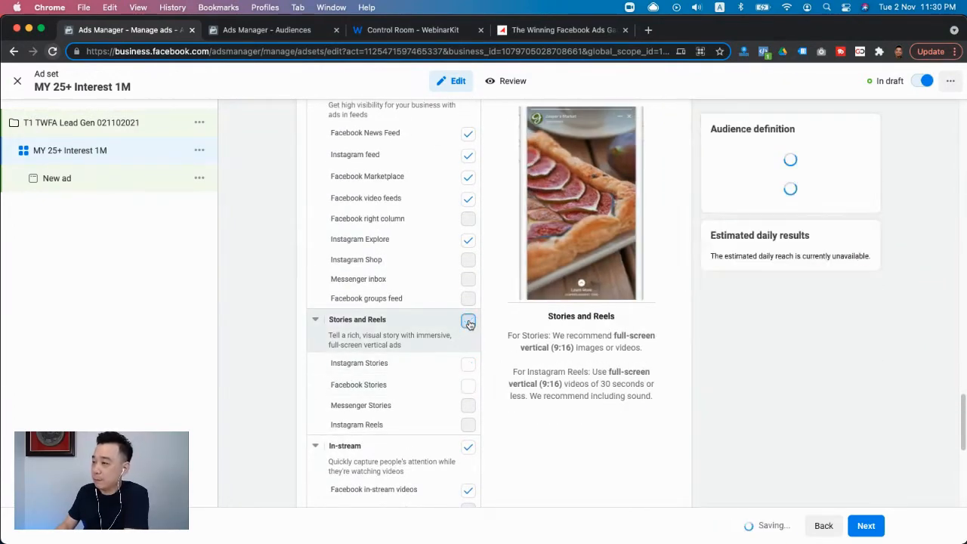
pyautogui.scroll(-5, 451, 345)
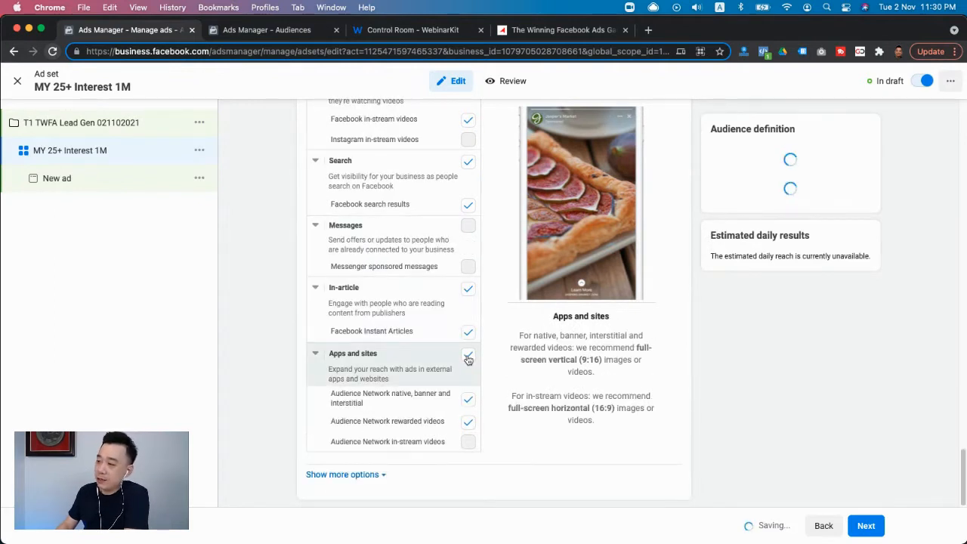
pyautogui.click(468, 355)
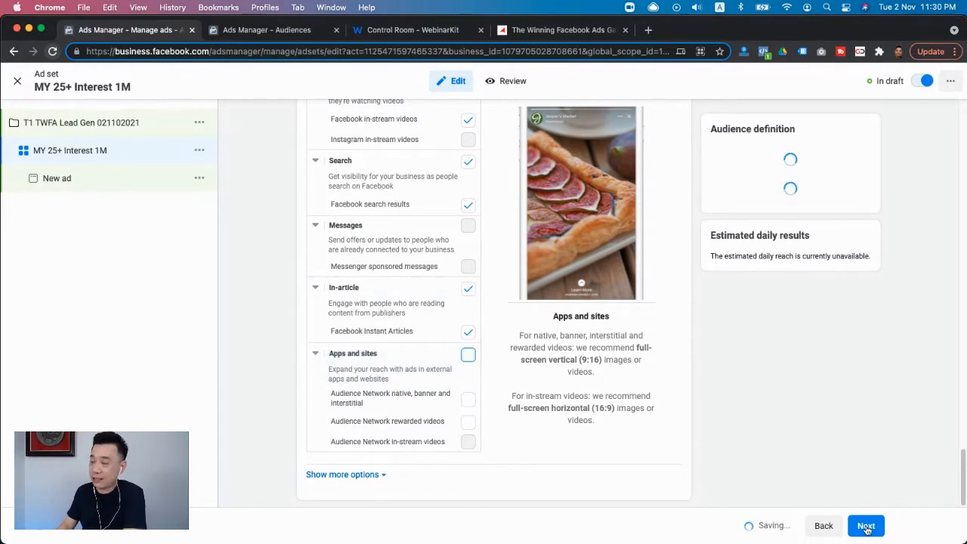
pyautogui.click(866, 527)
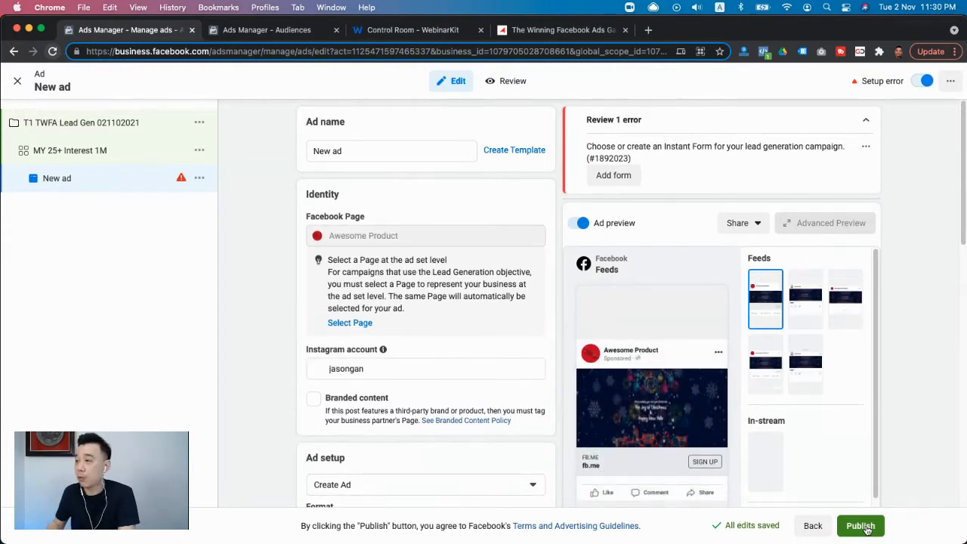
# - Replace the default ad name with "Sllideshow"
pyautogui.click(352, 150)
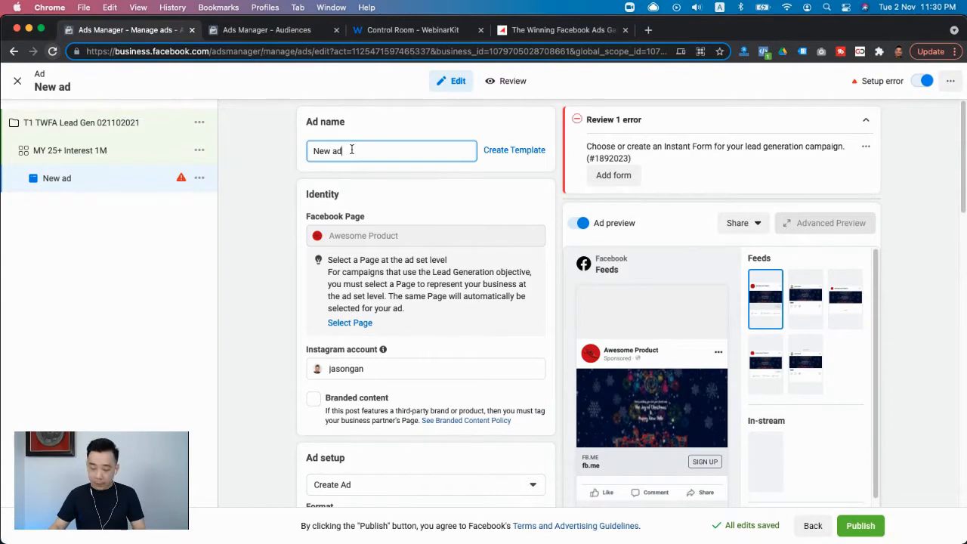
pyautogui.press('super+a')
pyautogui.write('S')
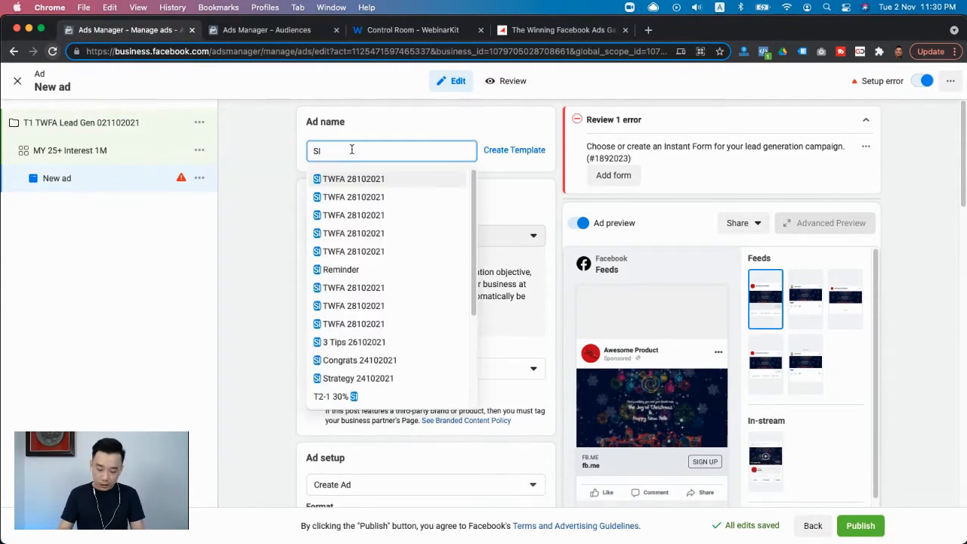
pyautogui.write('llideshow')
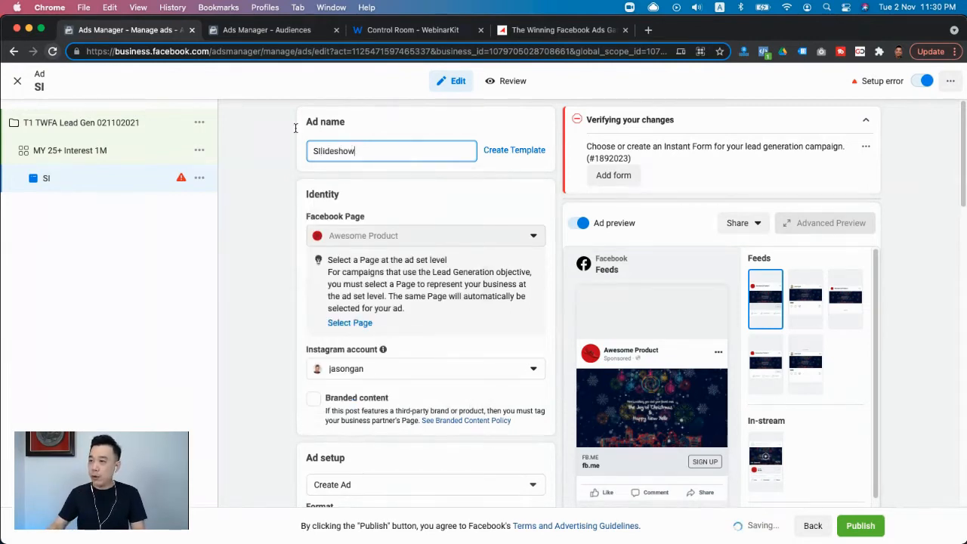
# - Change the ad set's Facebook Page to the advertiser's own-name Page under Tribeup Academy, and return to the ad
pyautogui.click(88, 154)
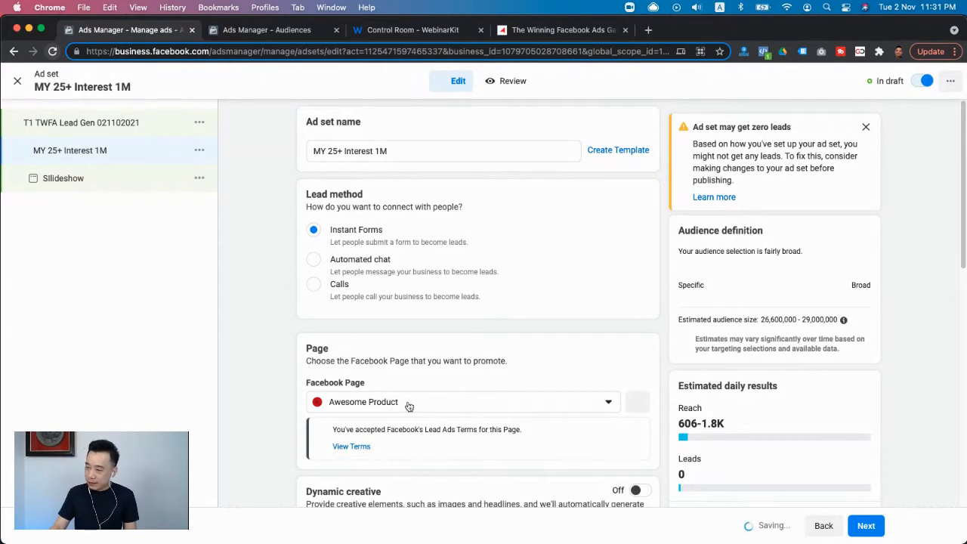
pyautogui.click(412, 405)
pyautogui.scroll(-3, 384, 412)
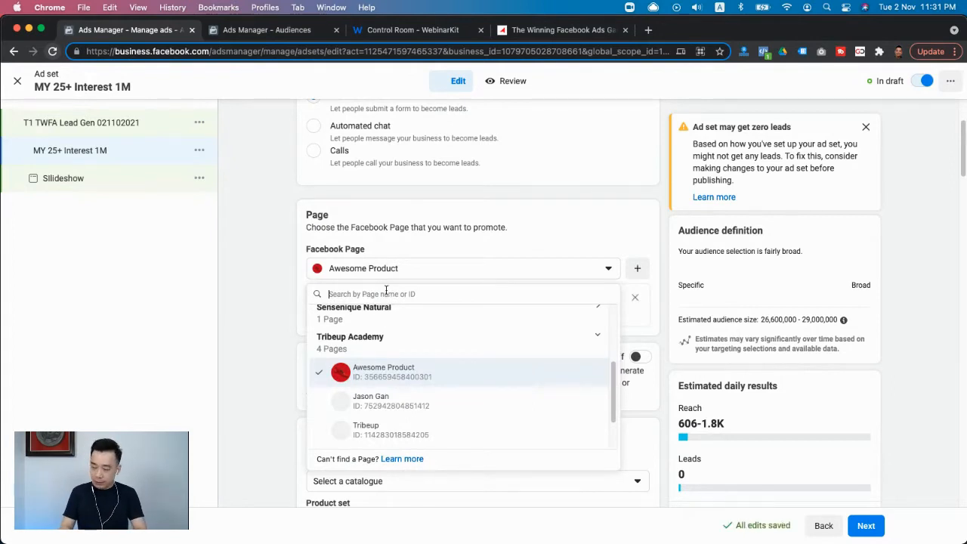
pyautogui.write('jason gan')
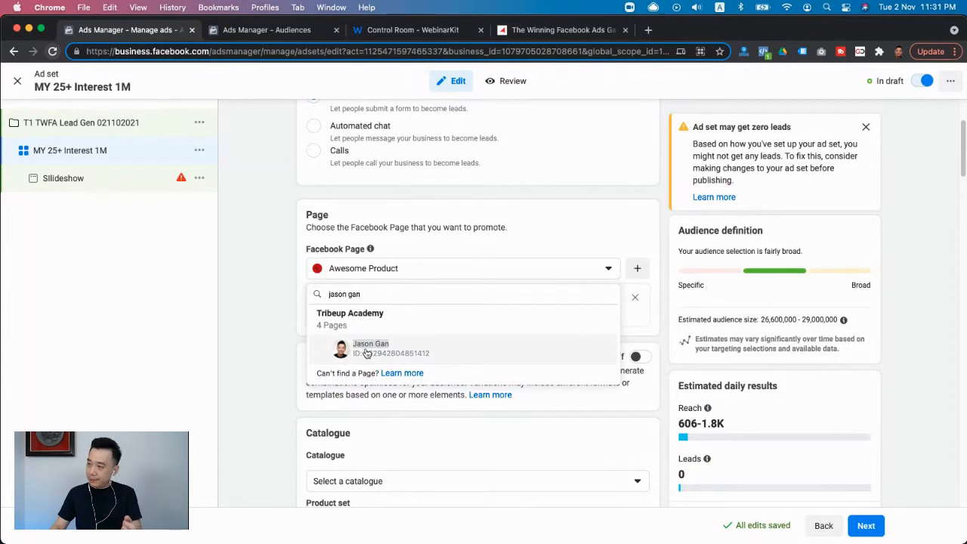
pyautogui.click(367, 349)
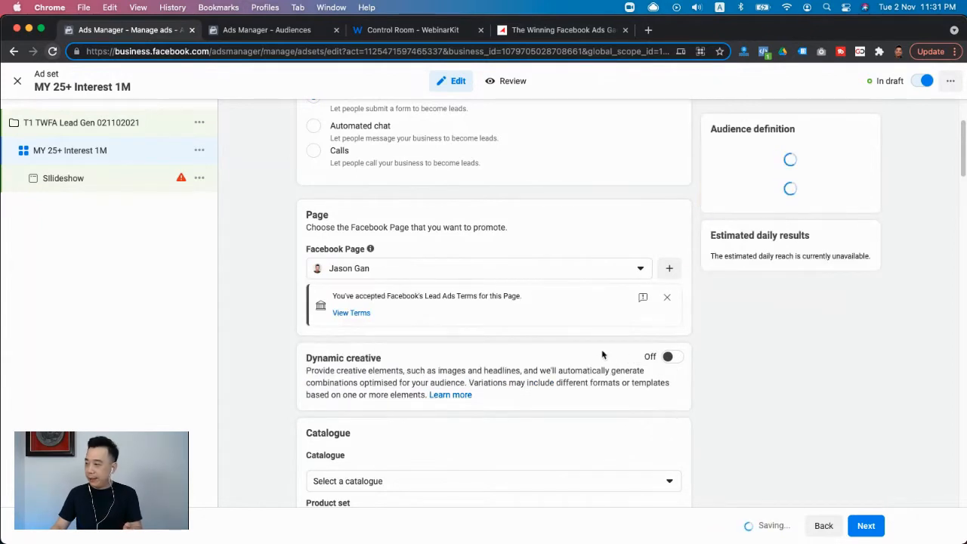
pyautogui.click(864, 529)
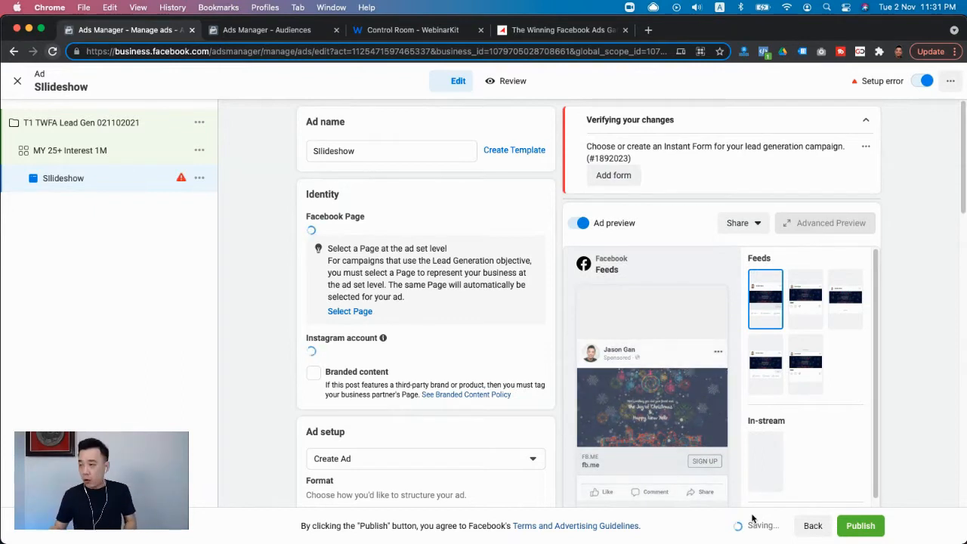
# - Append the date 02112021 to the ad name
pyautogui.click(370, 154)
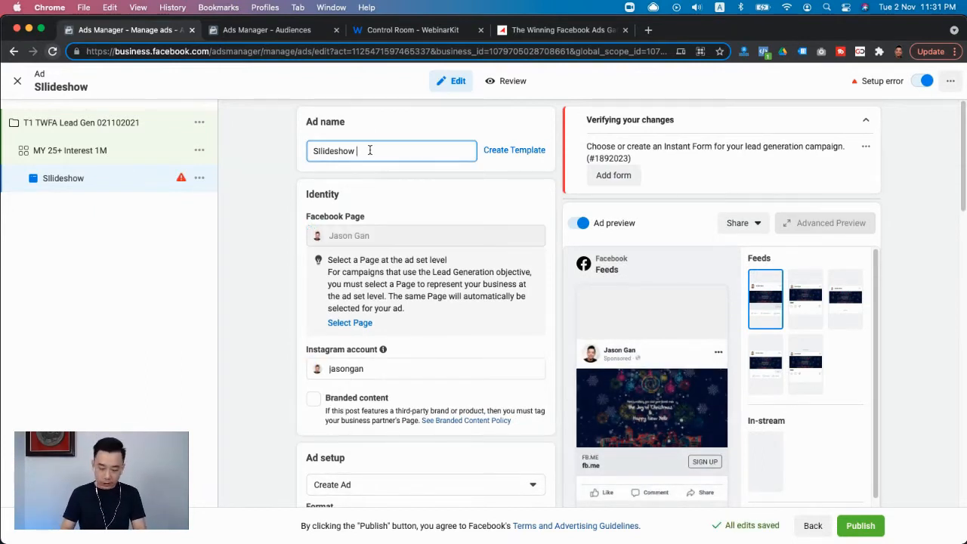
pyautogui.write('02')
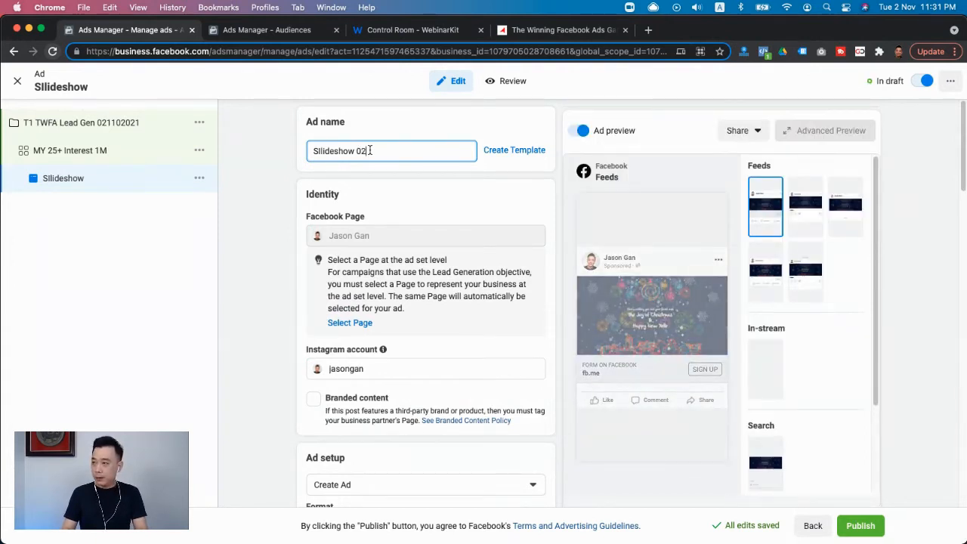
pyautogui.write('112020')
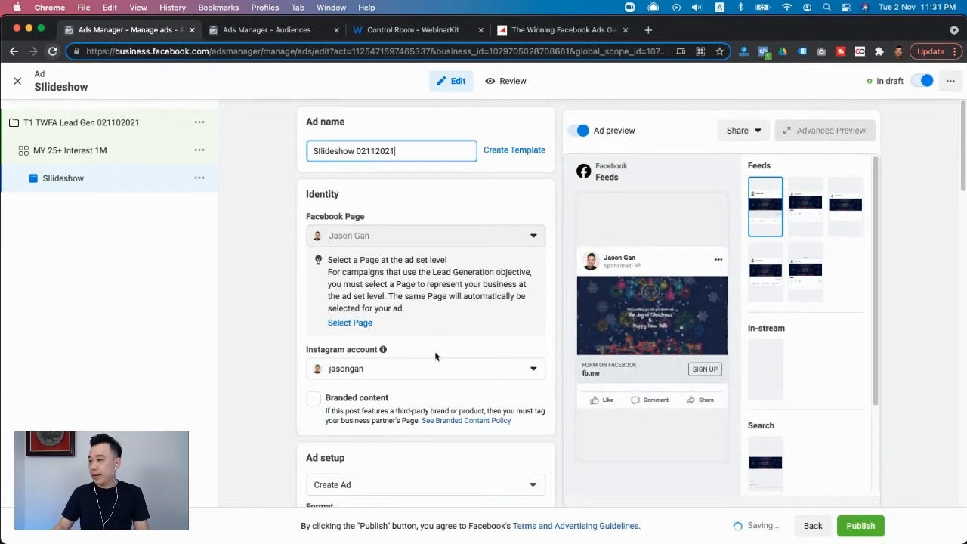
# - Remove all the existing media from the ad creative
pyautogui.scroll(-3, 436, 356)
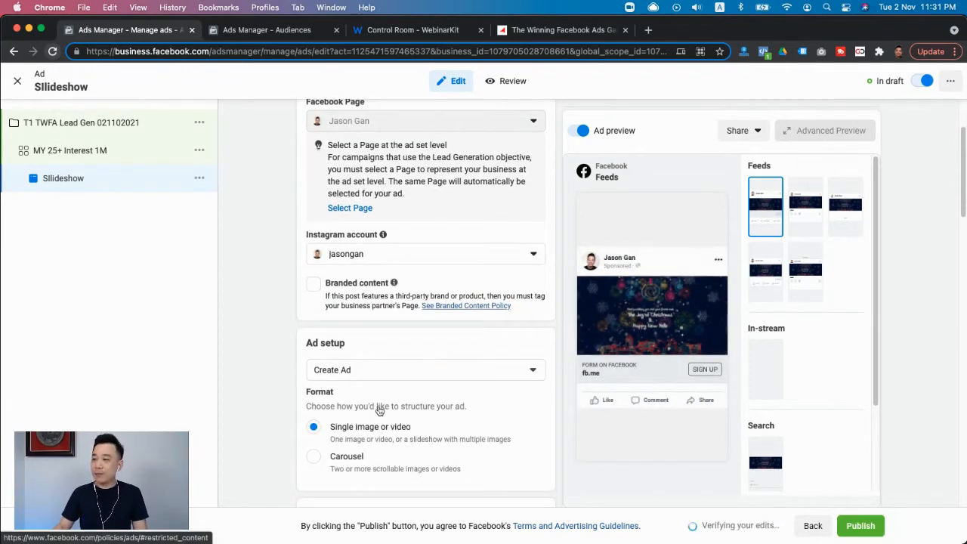
pyautogui.scroll(-5, 420, 389)
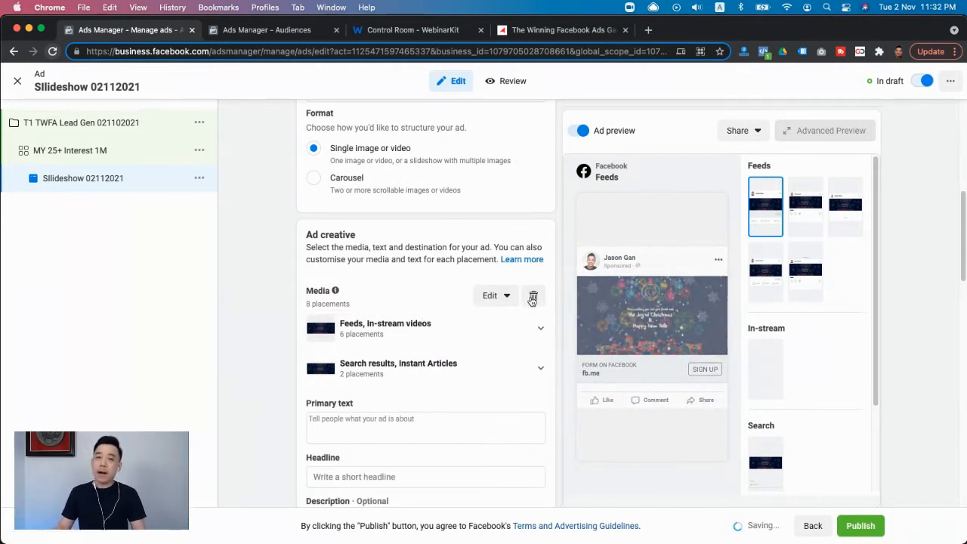
pyautogui.click(533, 298)
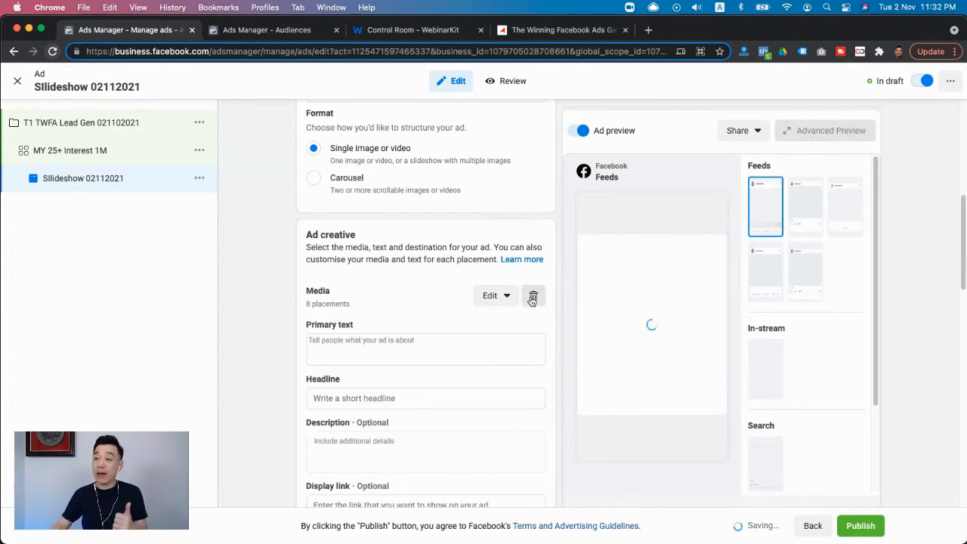
pyautogui.click(495, 297)
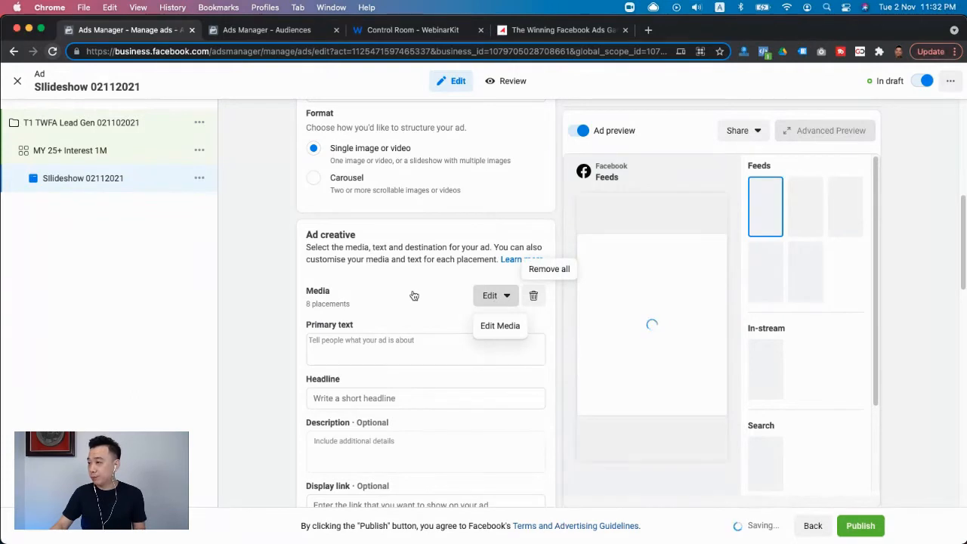
pyautogui.click(326, 300)
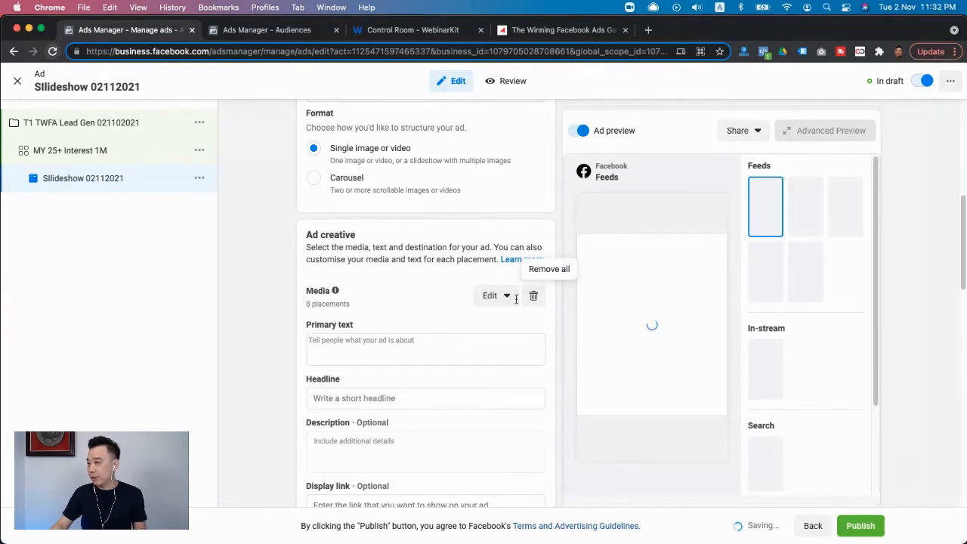
pyautogui.click(532, 296)
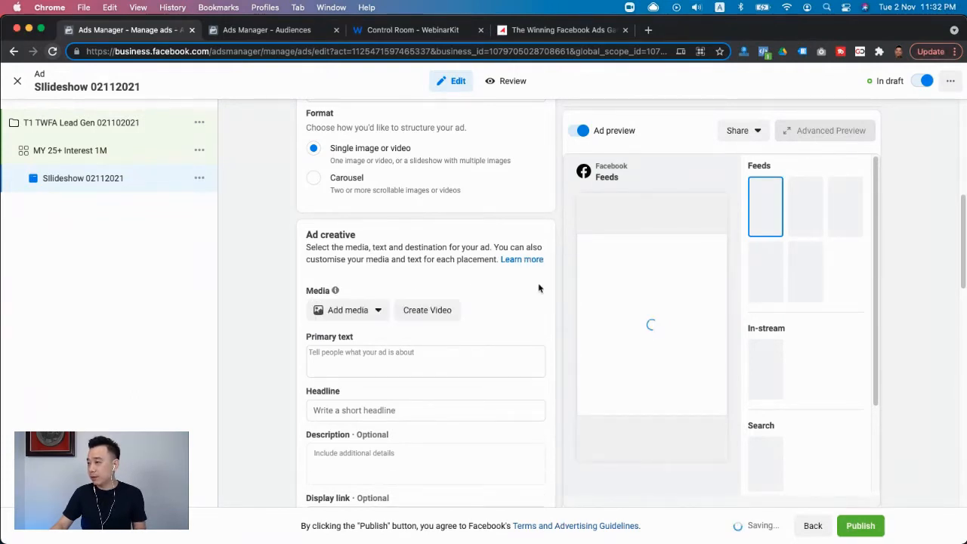
# - Add the 1080 × 1080 "The Winning Facebook Ads Gameplan" video from the account videos as the ad's media
pyautogui.click(360, 316)
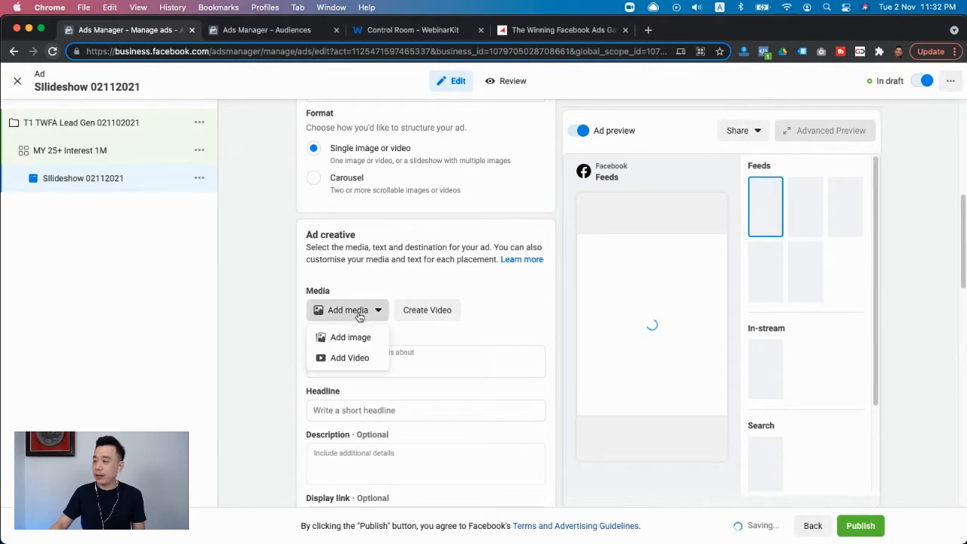
pyautogui.click(335, 350)
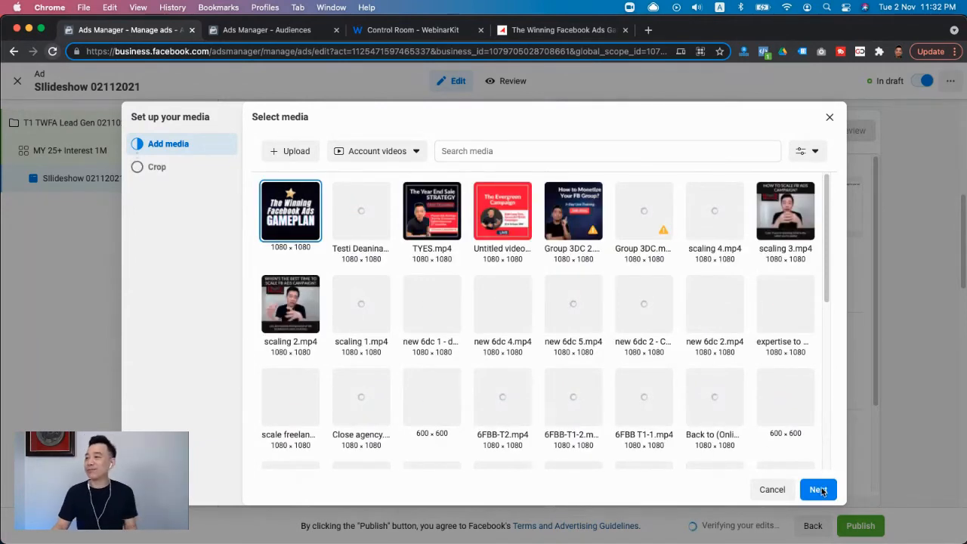
pyautogui.click(819, 491)
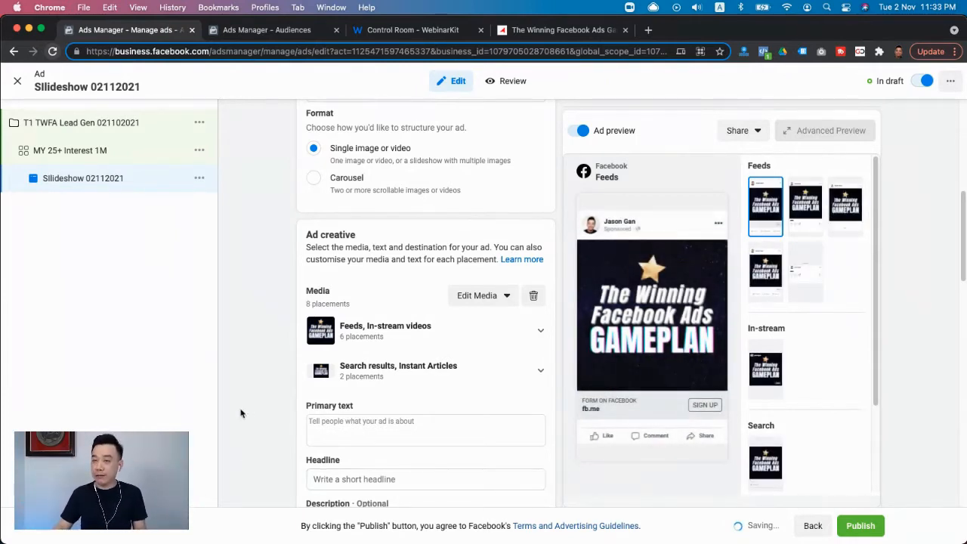
# - Enter "Best FB Ads Training" as the ad's primary text
pyautogui.scroll(-4, 242, 412)
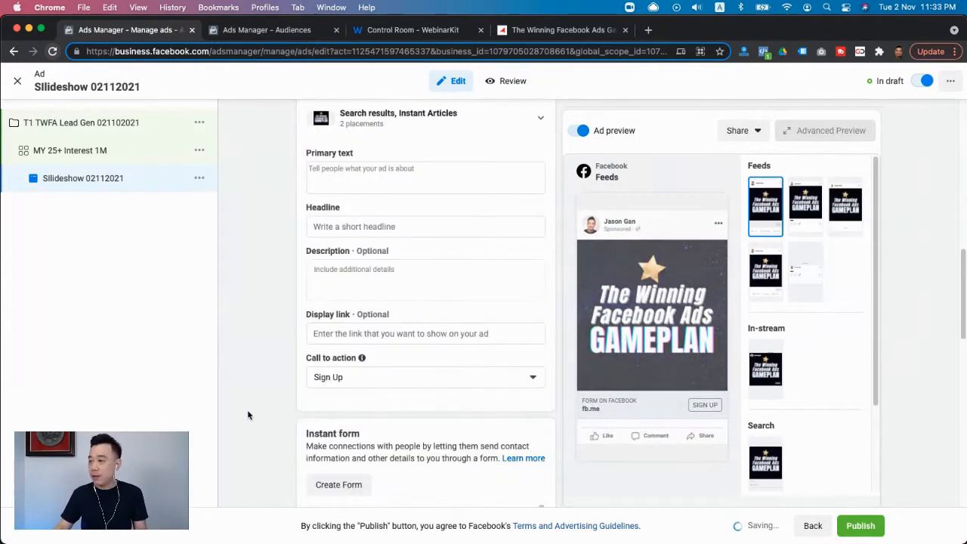
pyautogui.click(345, 166)
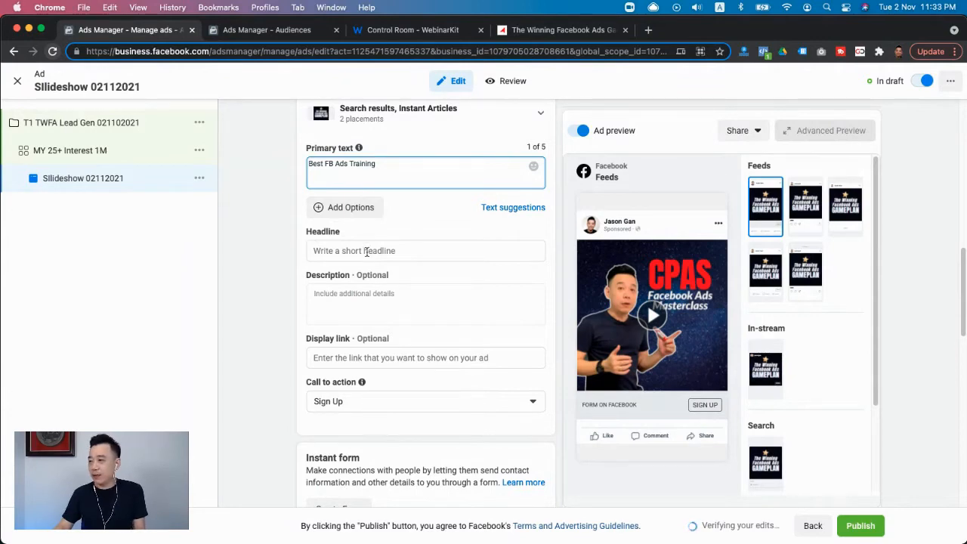
pyautogui.scroll(-3, 270, 330)
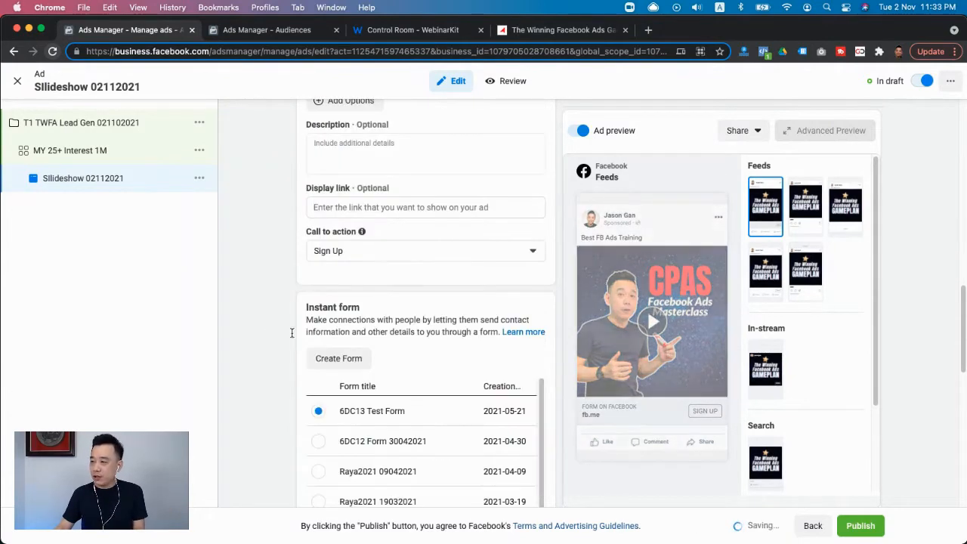
pyautogui.scroll(-3, 309, 299)
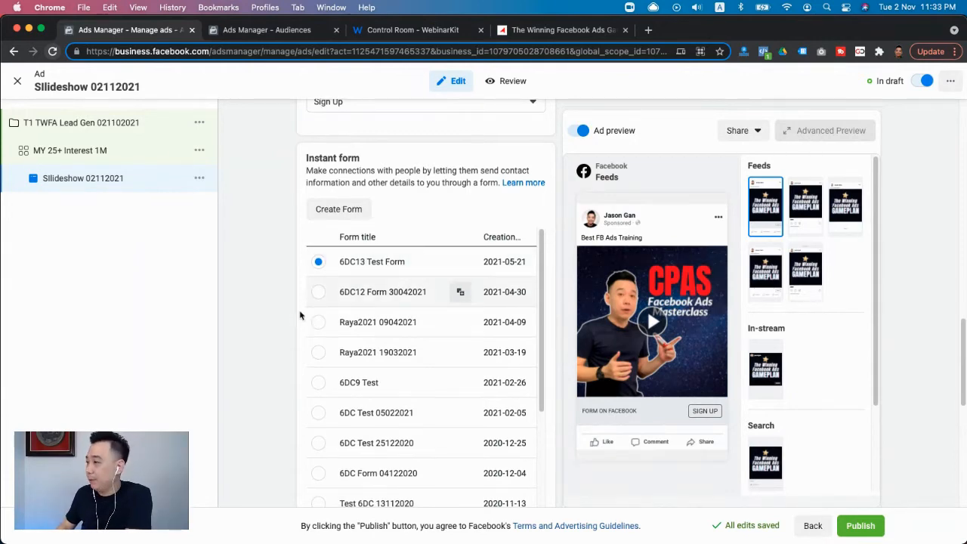
# - Publish the ad with its campaign and ad set, proceeding despite the zero-leads warning
pyautogui.scroll(-6, 300, 315)
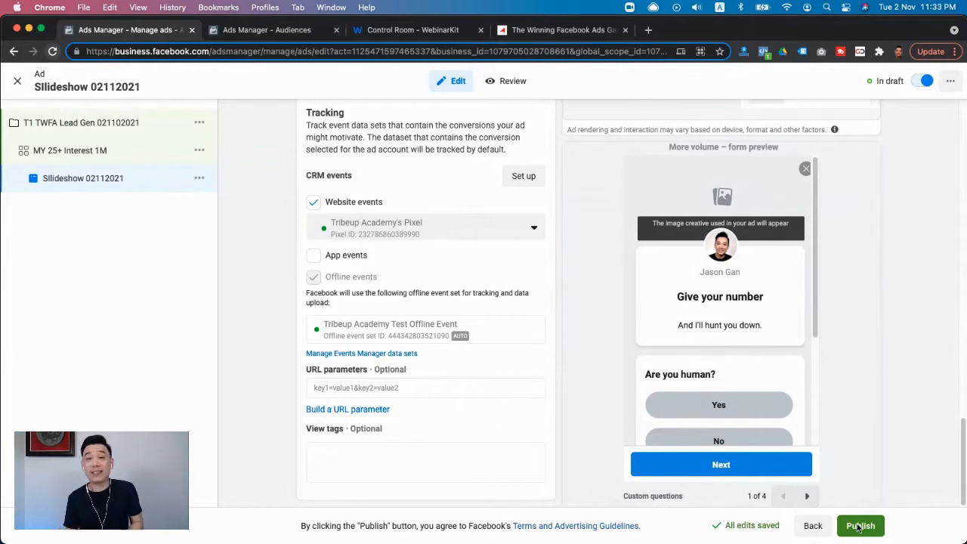
pyautogui.click(858, 528)
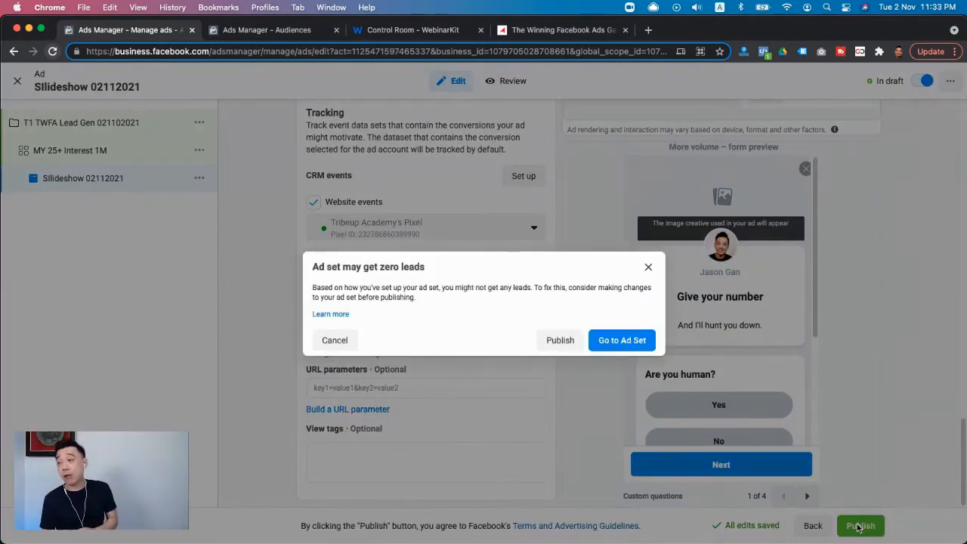
pyautogui.click(563, 340)
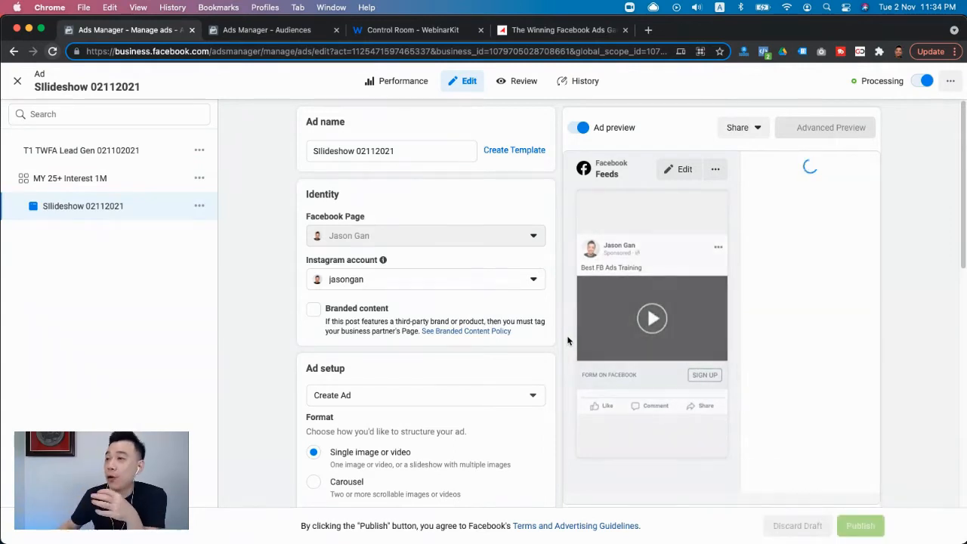
# - In the MY 25+ Interest 1M ad set's audience settings, start a new Custom Audience with Video as its source
pyautogui.click(85, 183)
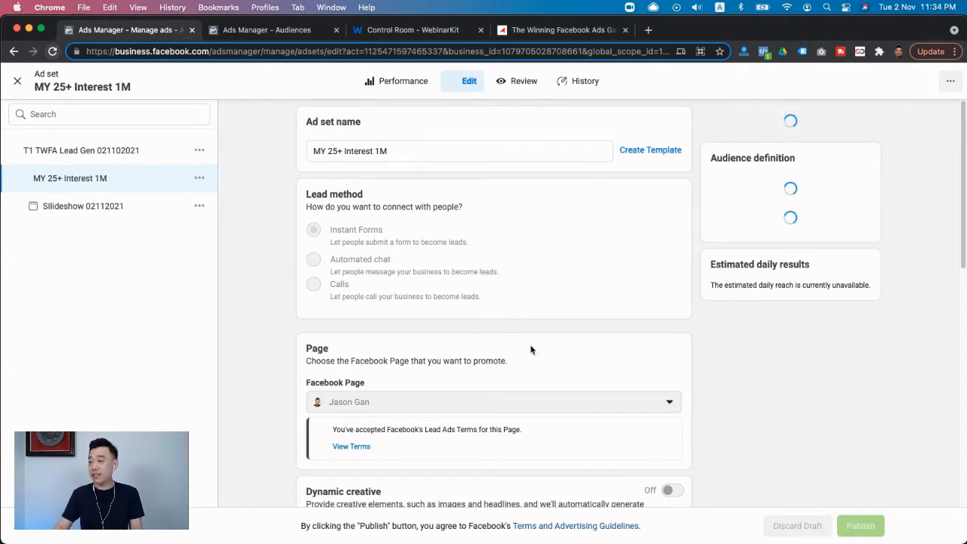
pyautogui.scroll(-15, 530, 350)
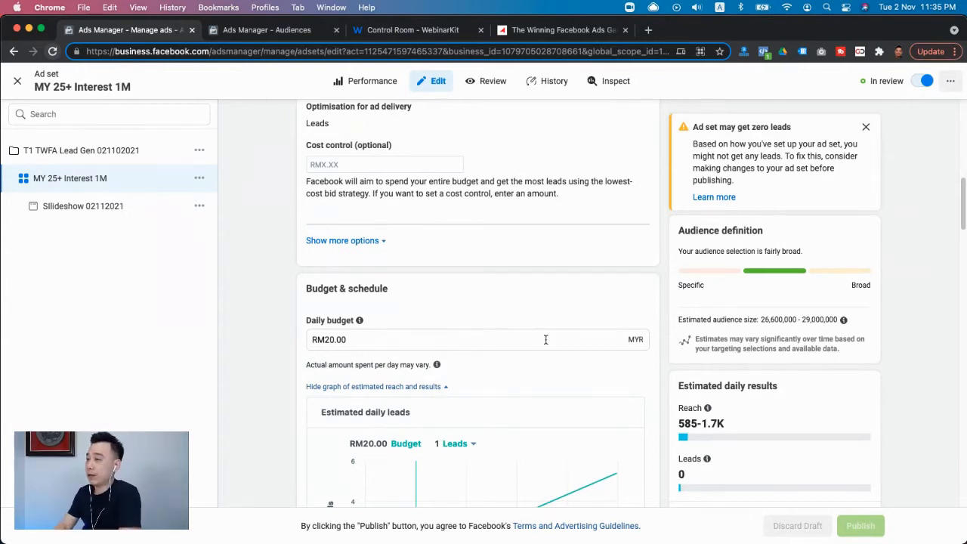
pyautogui.scroll(-4, 545, 342)
pyautogui.scroll(5, 546, 344)
pyautogui.scroll(-6, 546, 344)
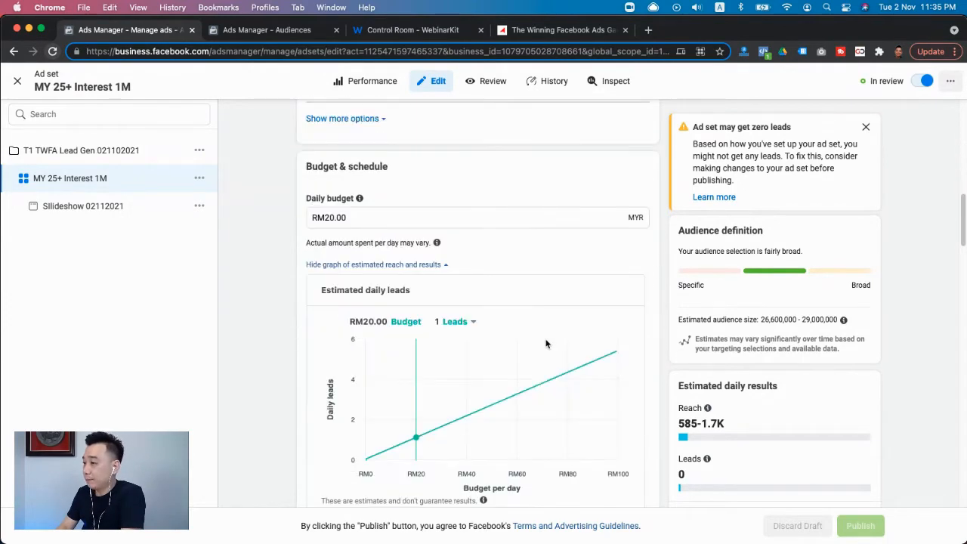
pyautogui.scroll(-5, 574, 333)
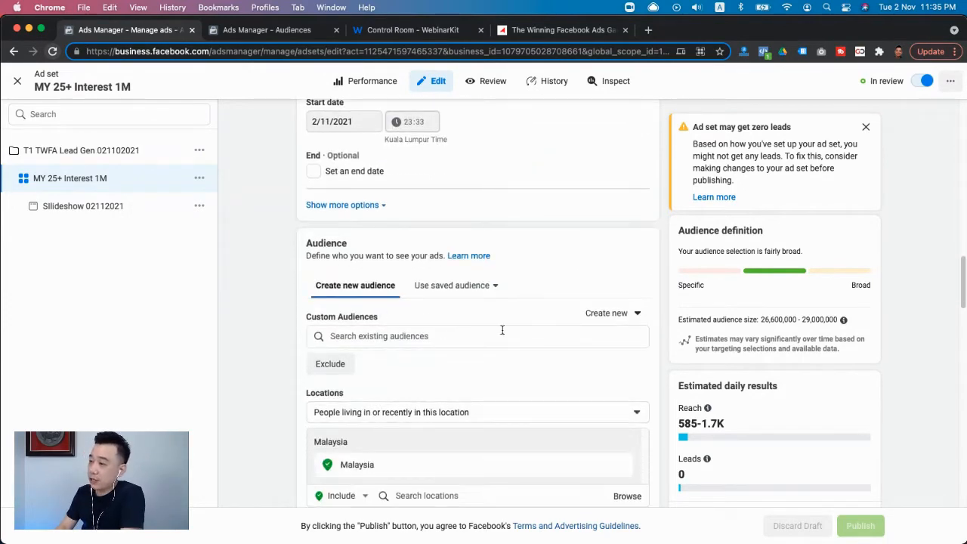
pyautogui.click(620, 316)
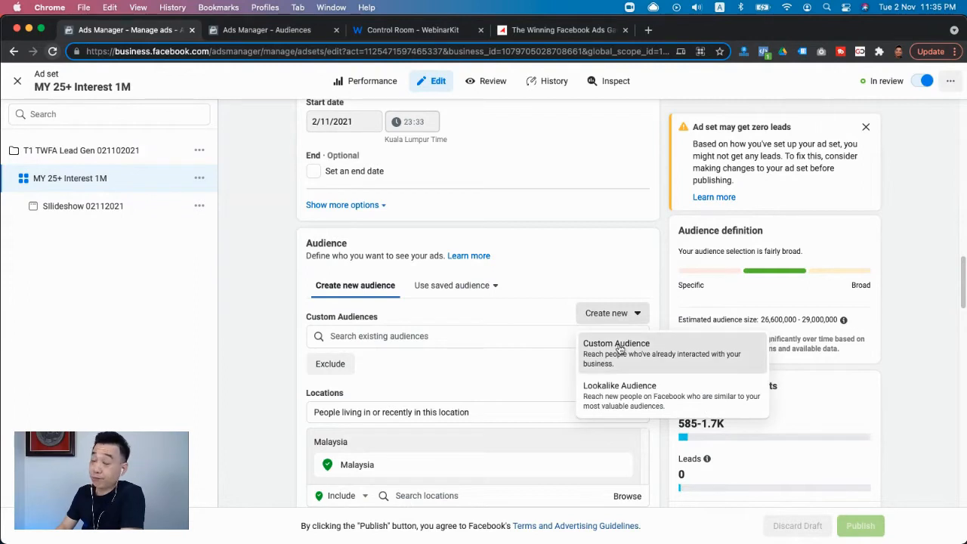
pyautogui.click(620, 348)
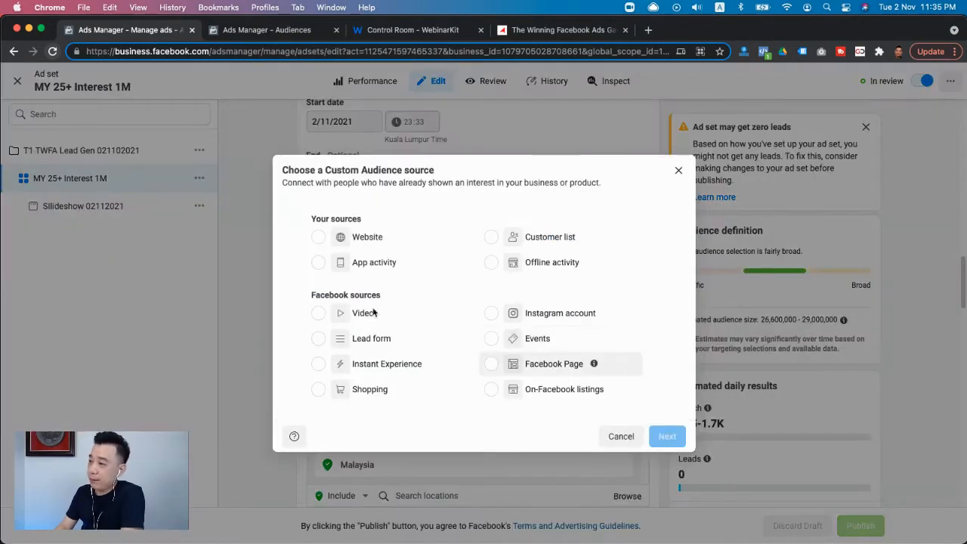
pyautogui.click(343, 315)
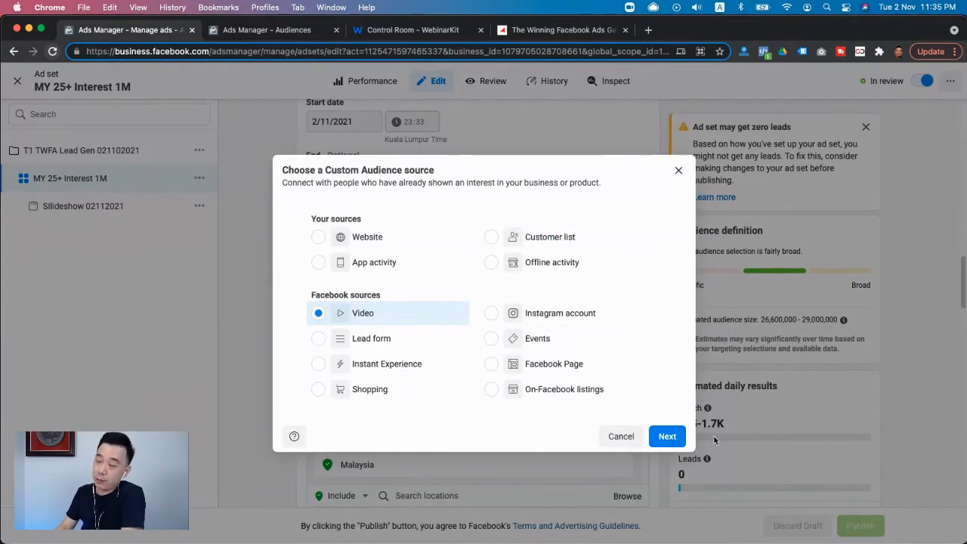
pyautogui.click(668, 436)
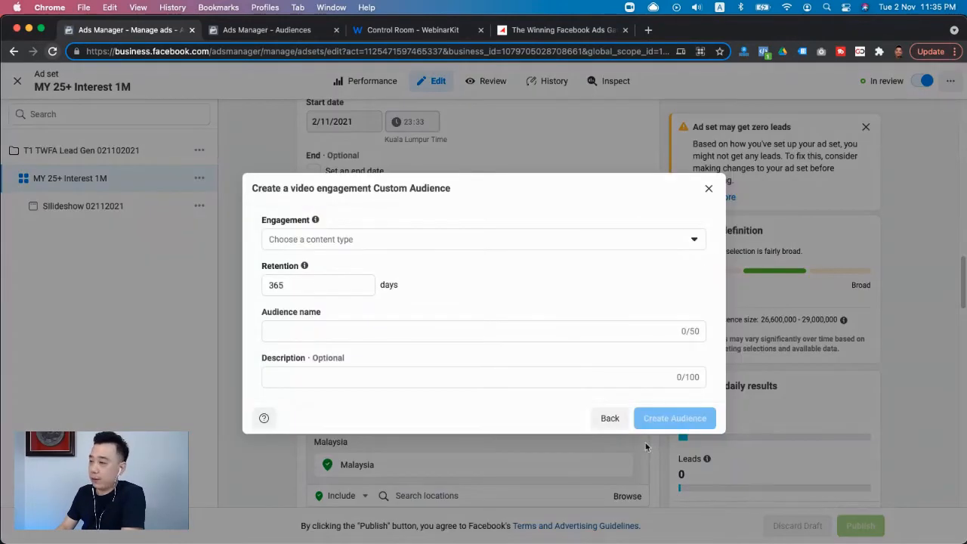
# - Define the audience as people who watched at least 50% of the 0:14 "Untitled Video" on the advertiser's Tribeup Academy Facebook Page
pyautogui.click(335, 236)
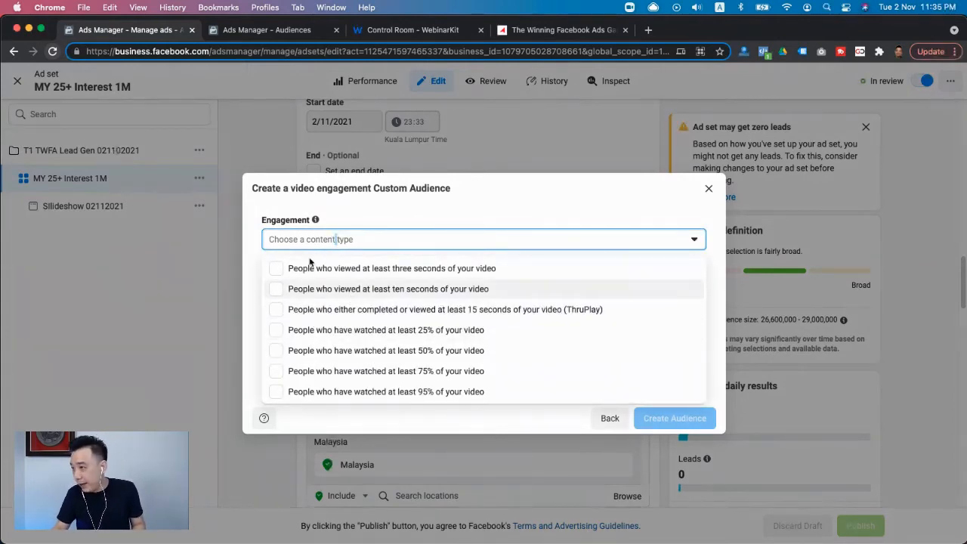
pyautogui.click(351, 360)
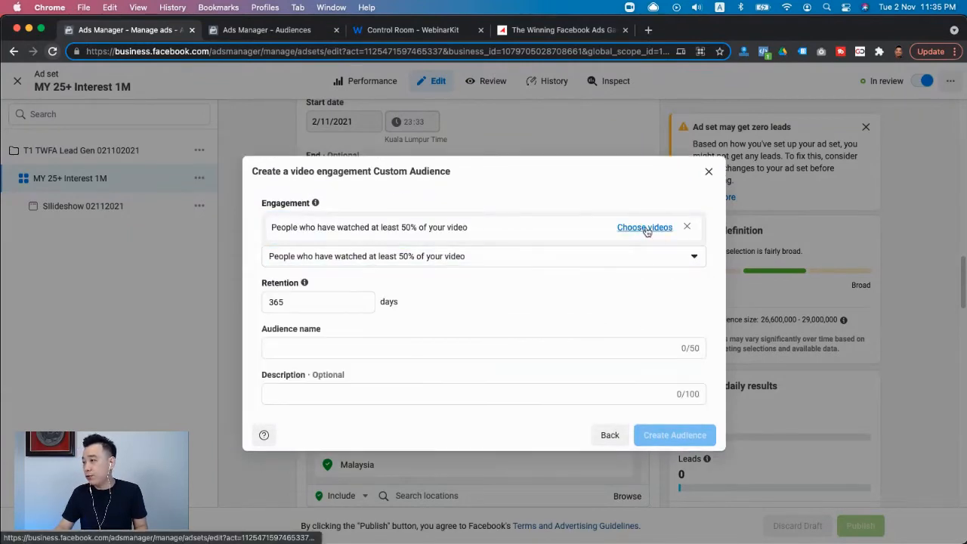
pyautogui.click(645, 228)
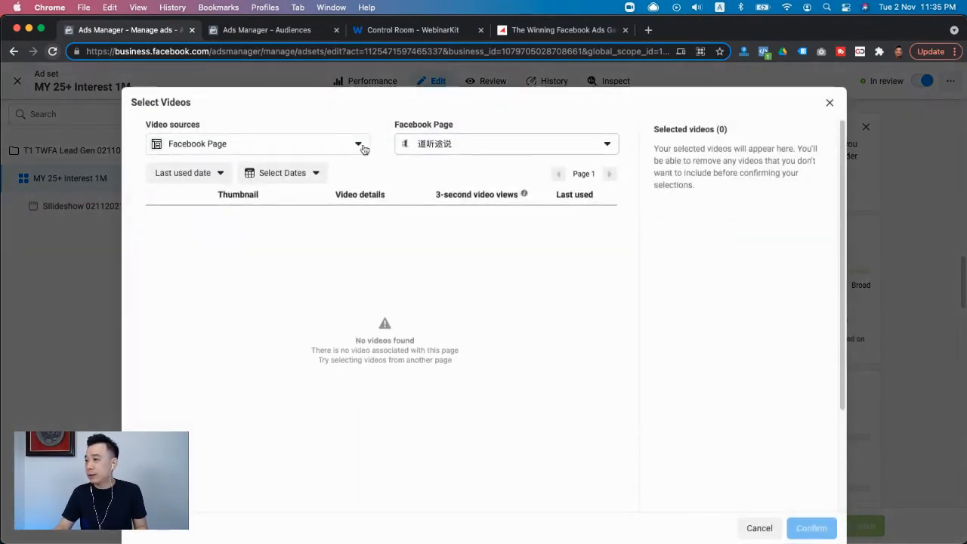
pyautogui.click(470, 144)
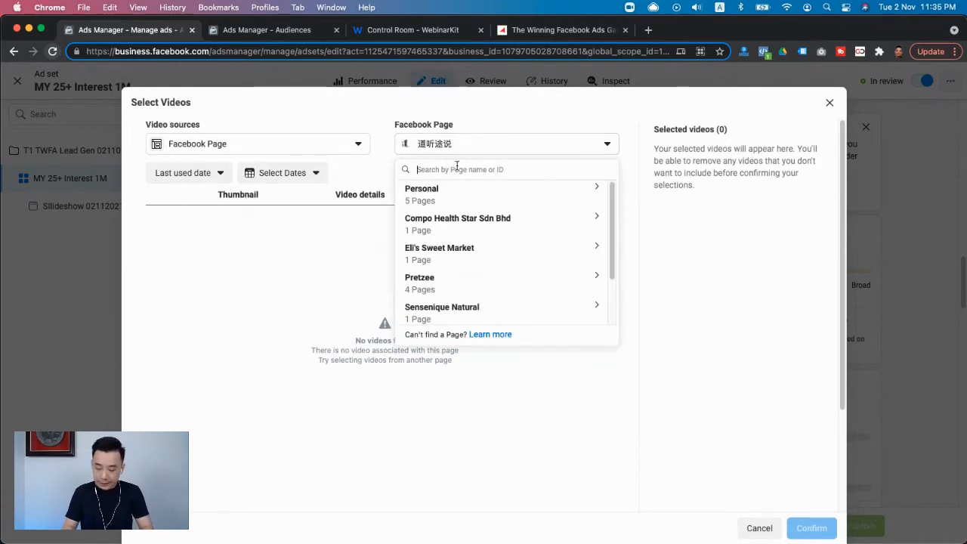
pyautogui.write('jason gan')
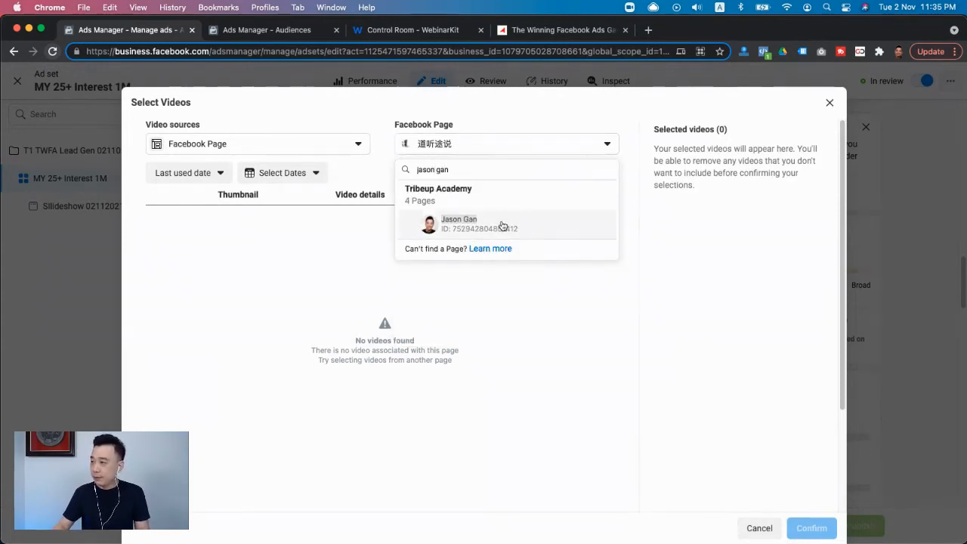
pyautogui.click(502, 227)
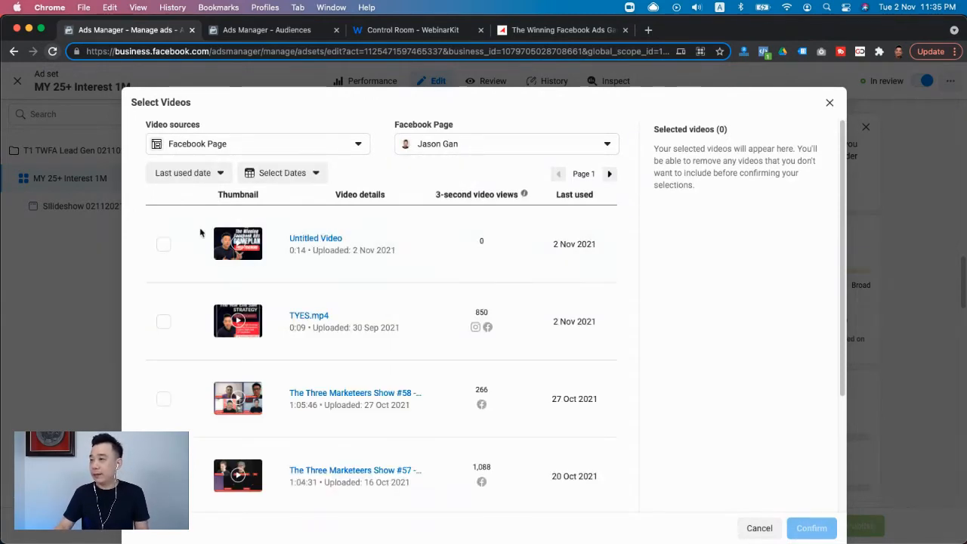
pyautogui.click(163, 244)
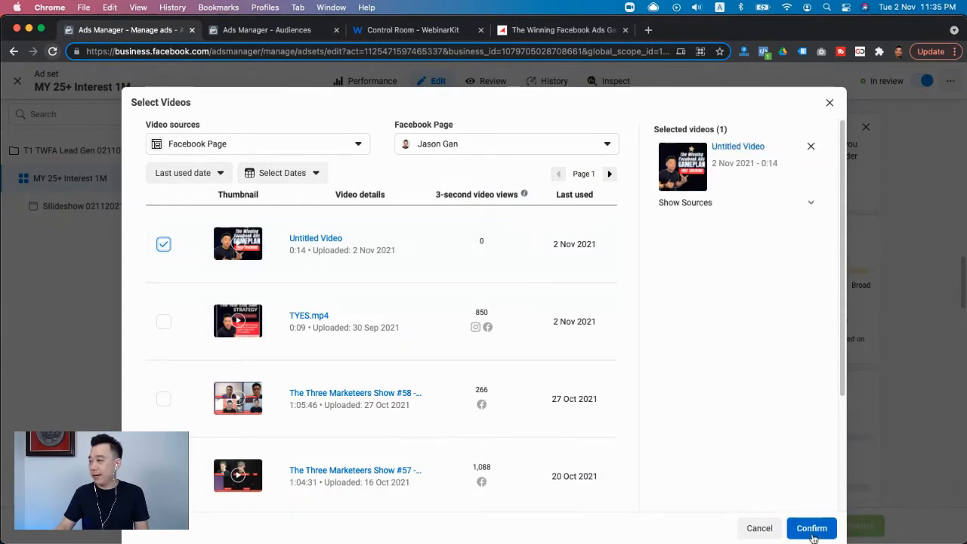
pyautogui.click(813, 536)
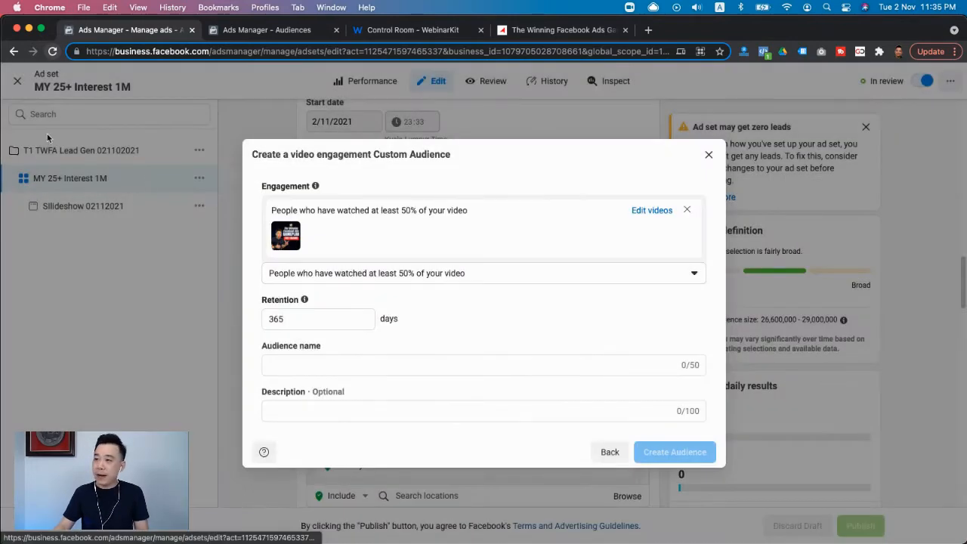
# - Name the video engagement audience "TWFA Lead Gen 50% 90days"
pyautogui.click(315, 363)
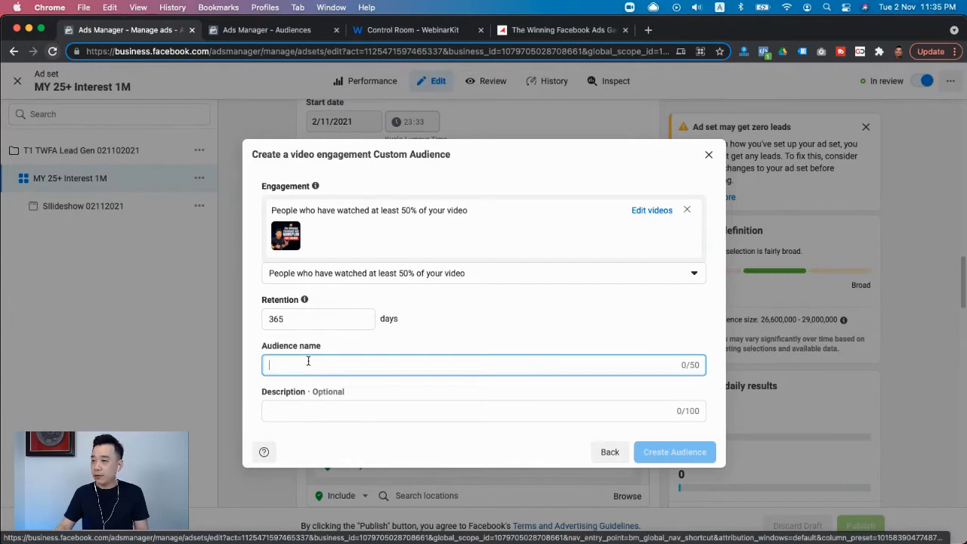
pyautogui.write('T')
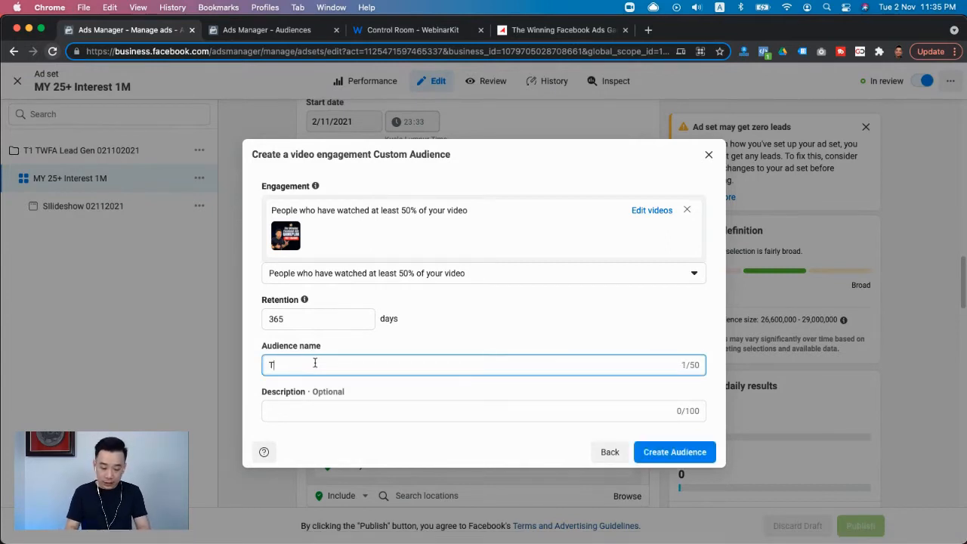
pyautogui.write('WFA Le')
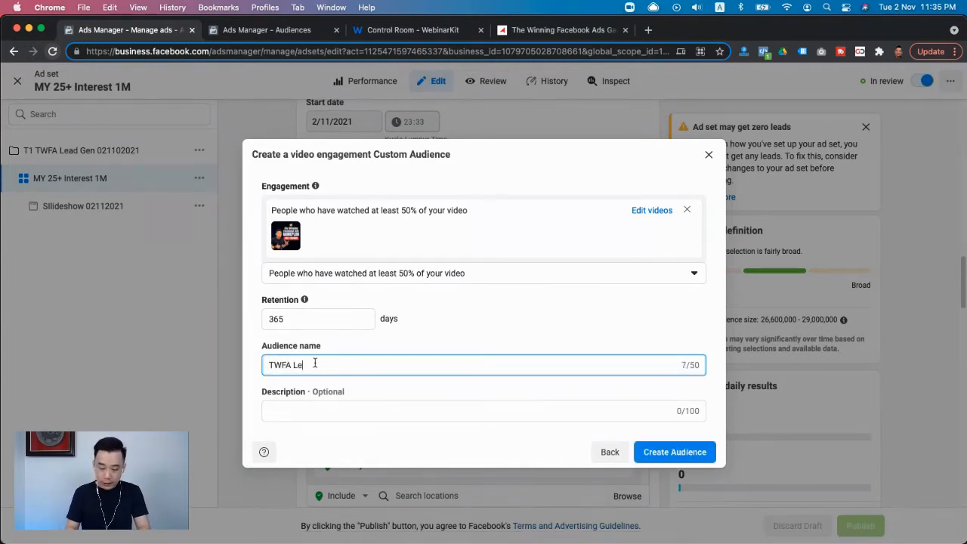
pyautogui.write('ad Gen')
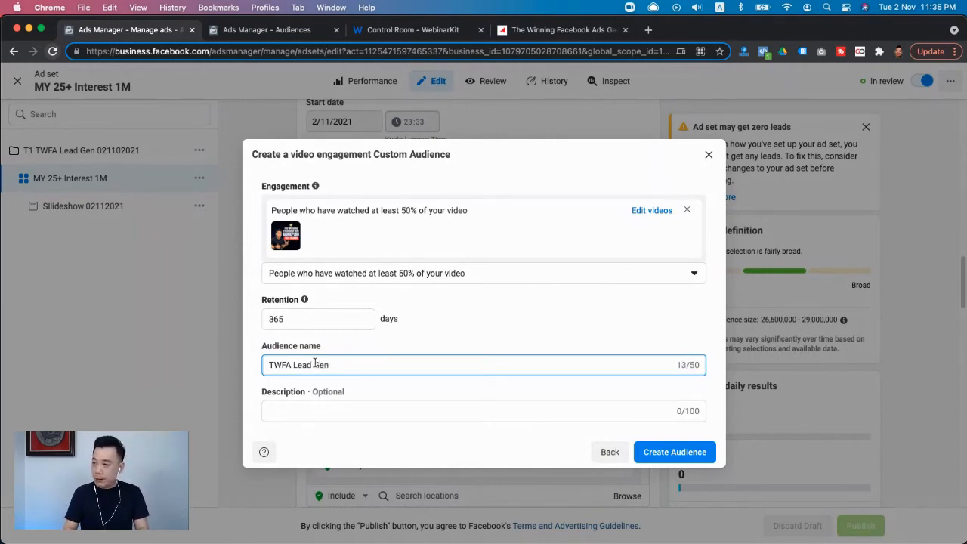
pyautogui.write(' 50')
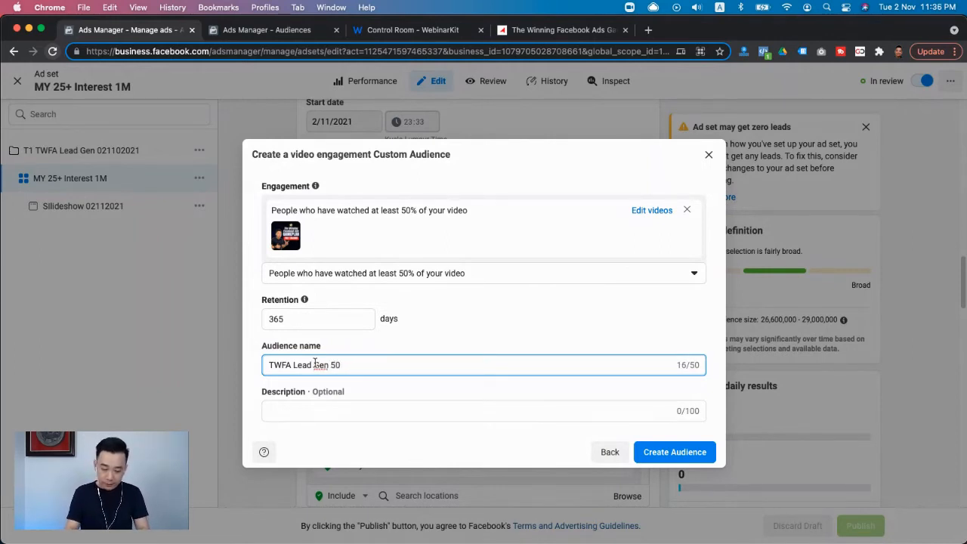
pyautogui.write('%')
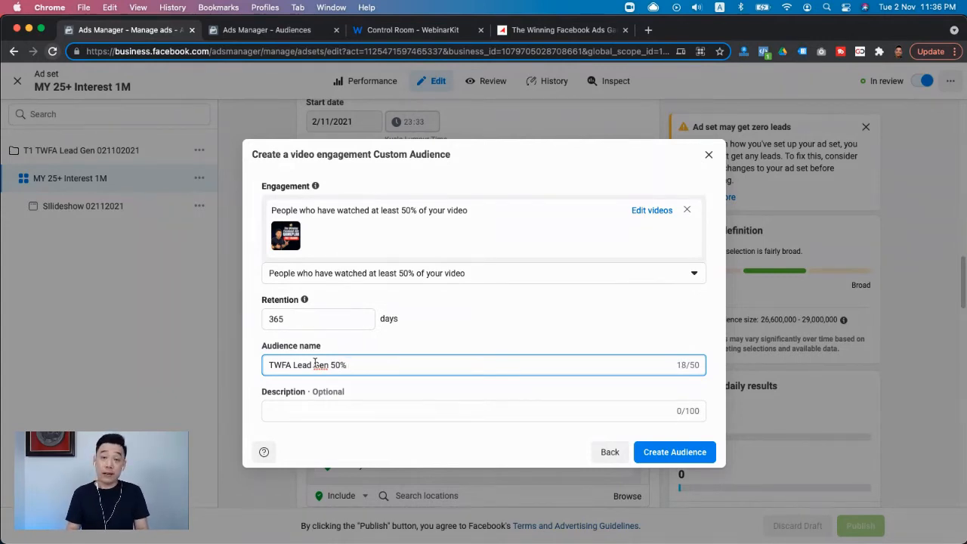
pyautogui.write(' 90')
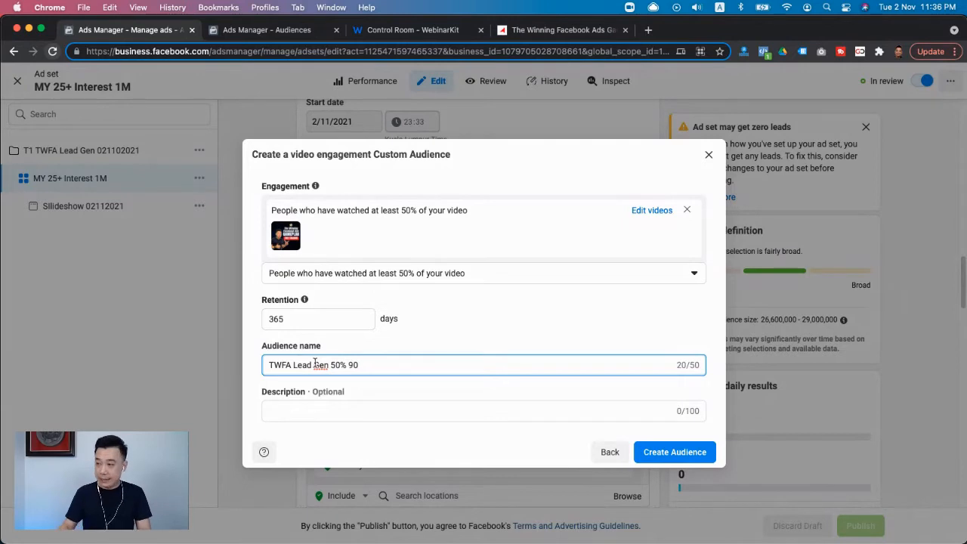
pyautogui.write('days')
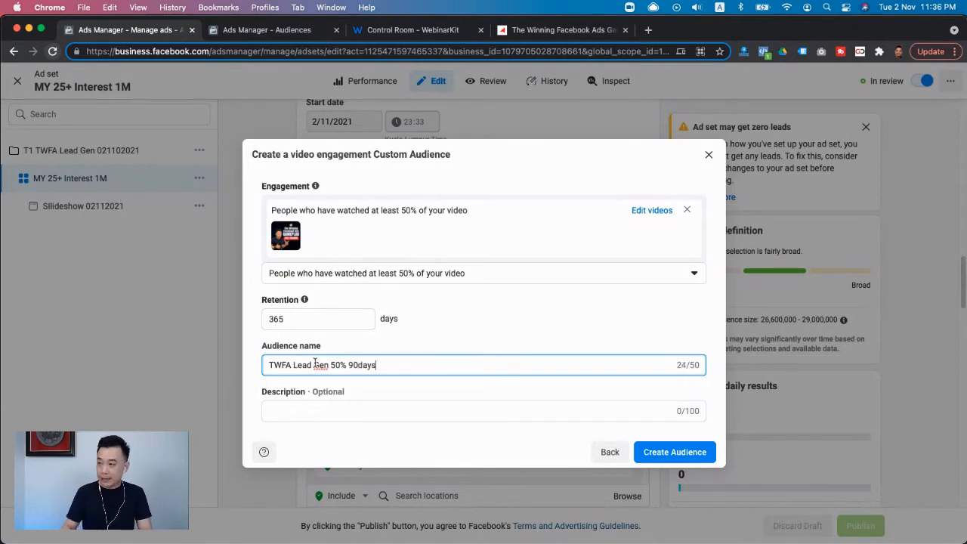
# - Set the audience retention to 90 days and create the Custom Audience
pyautogui.doubleClick(300, 321)
pyautogui.write('90')
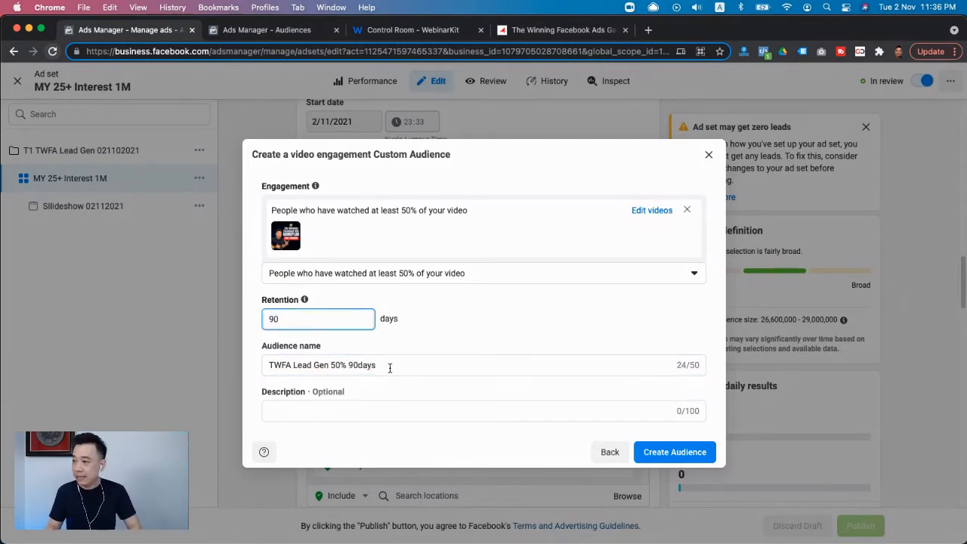
pyautogui.click(646, 454)
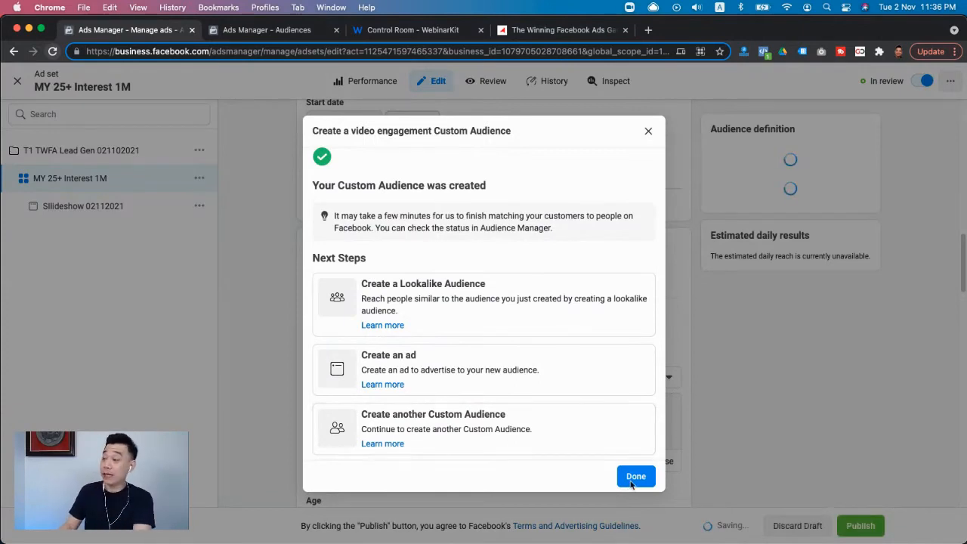
pyautogui.click(633, 482)
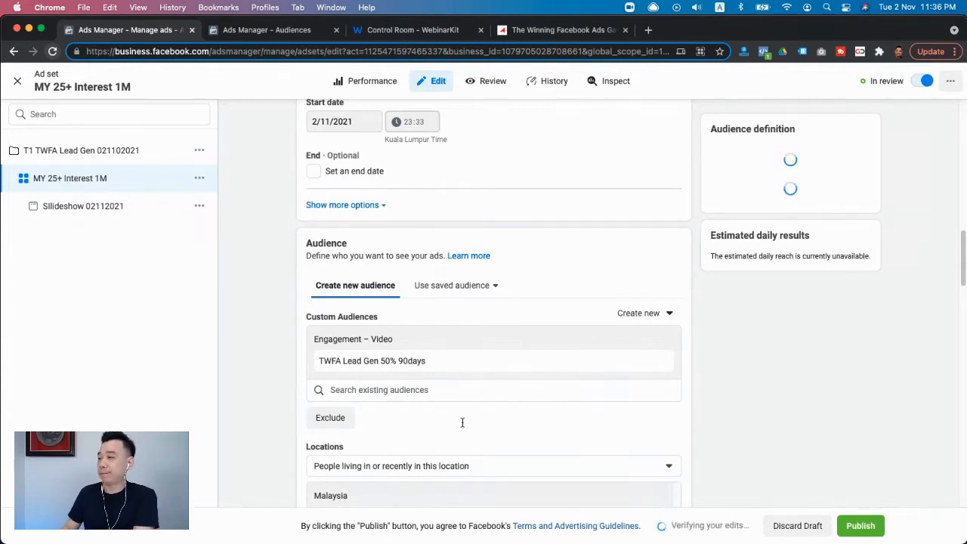
# - Switch the TWFA Lead Gen 50% 90days audience from included to excluded in the ad set's targeting
pyautogui.click(641, 316)
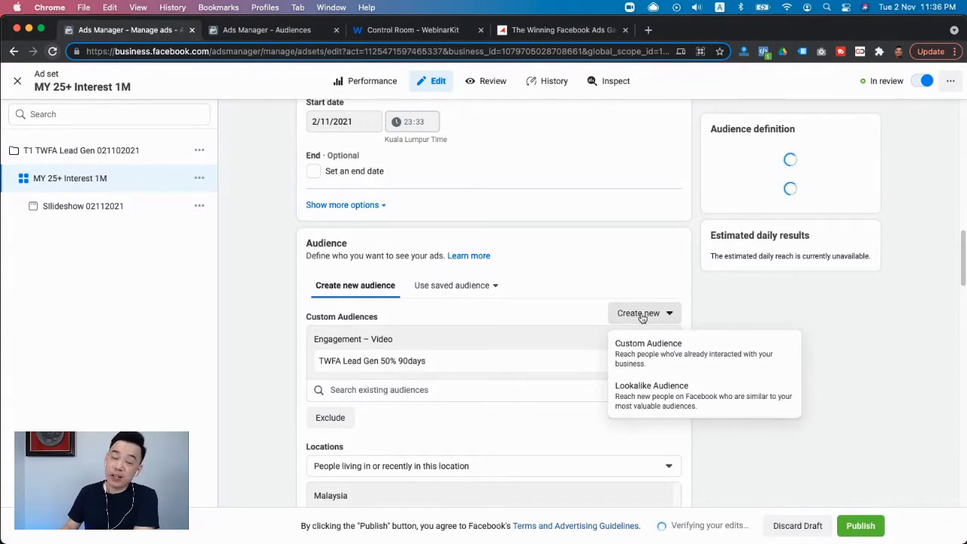
pyautogui.click(532, 310)
pyautogui.click(611, 363)
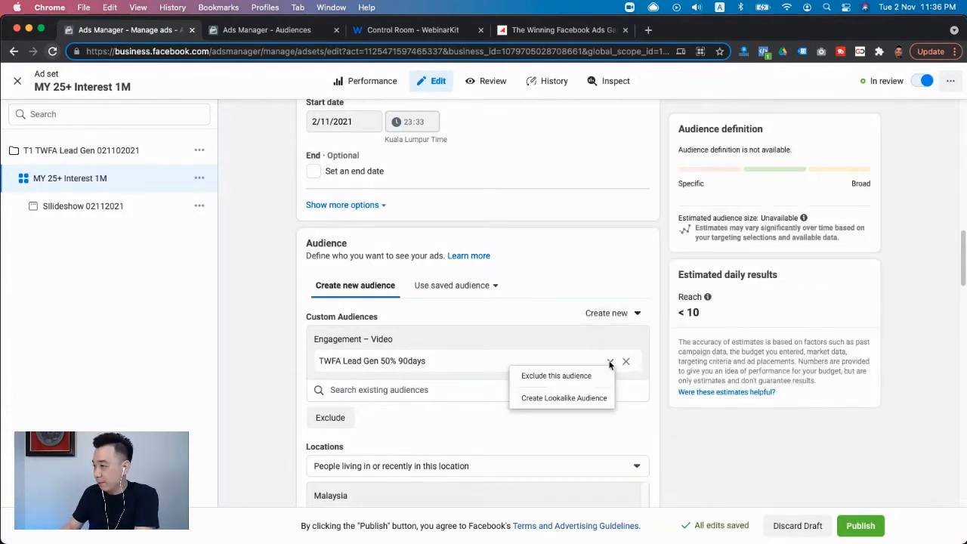
pyautogui.click(578, 384)
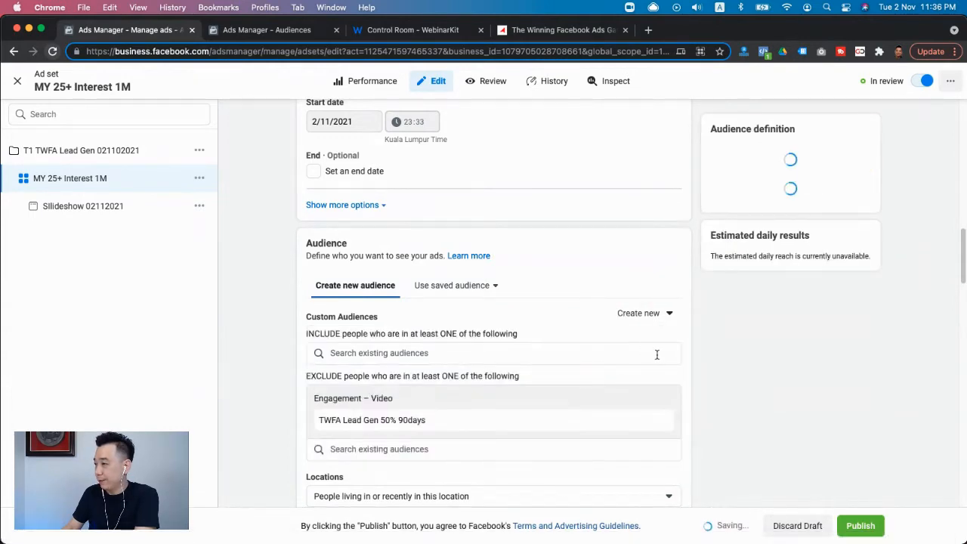
# - Start a new Custom Audience for the ad set with Lead form as its Facebook source
pyautogui.click(657, 314)
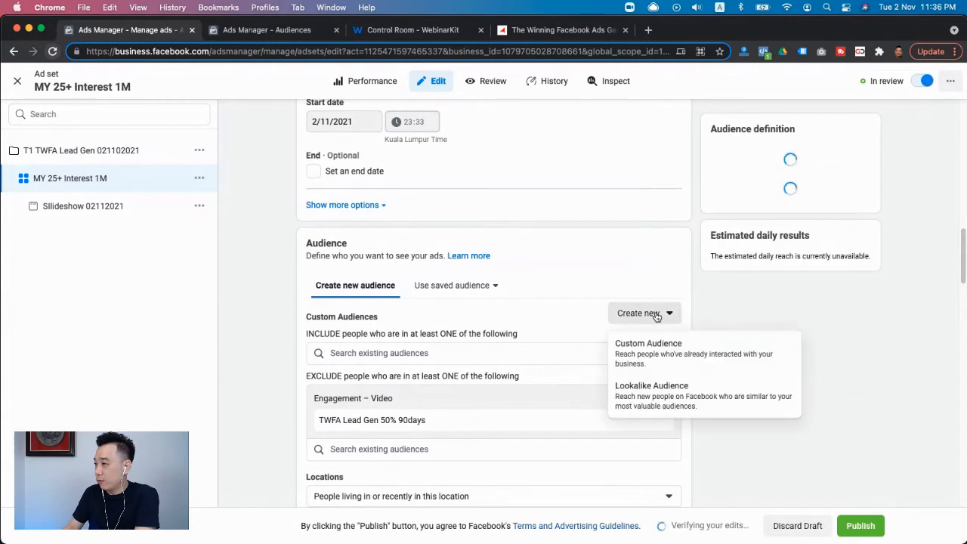
pyautogui.click(657, 355)
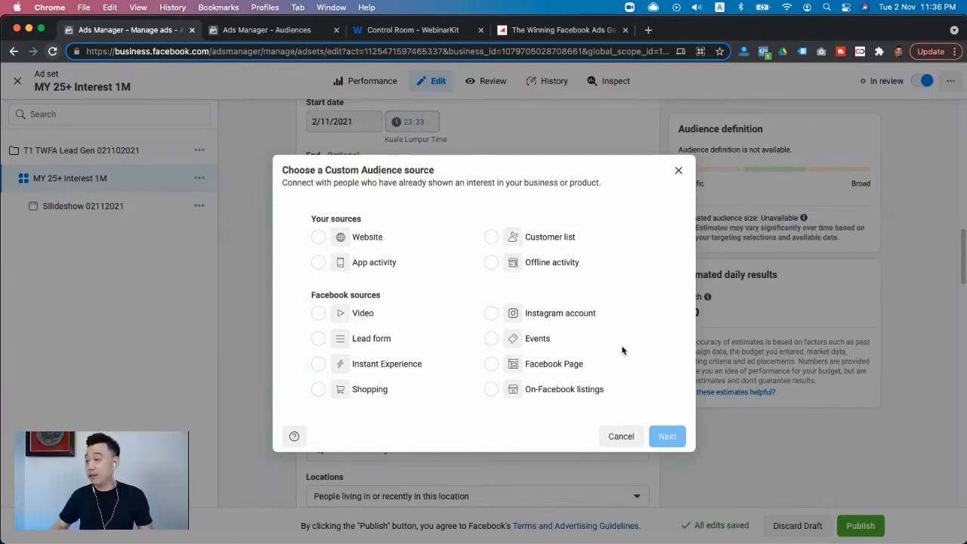
pyautogui.click(380, 346)
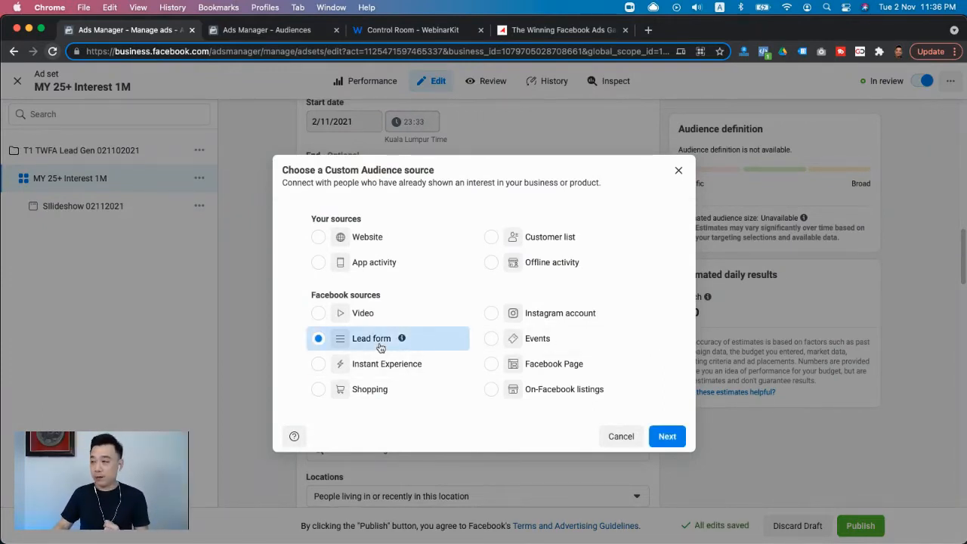
pyautogui.click(666, 438)
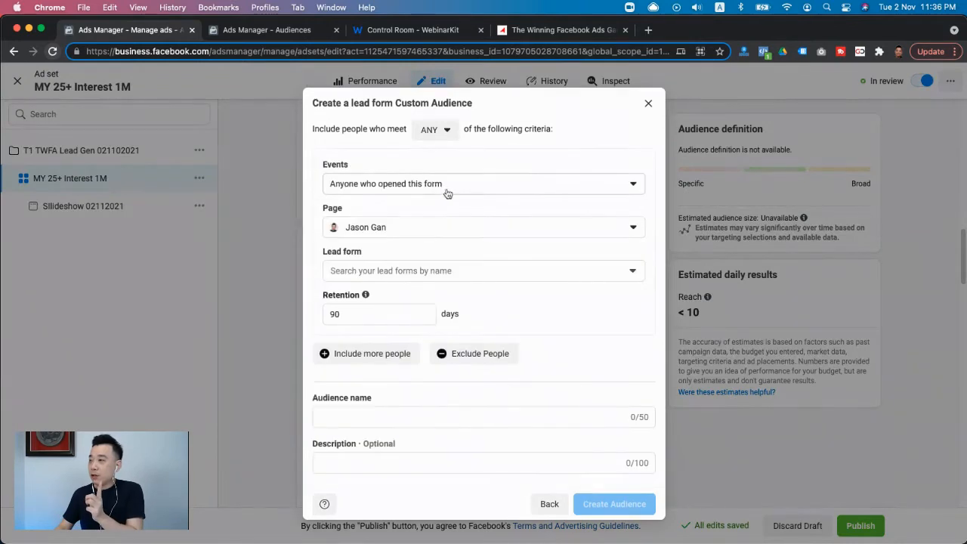
# - Select 6DC13 Test Form as the audience's lead form, keeping only one criteria group
pyautogui.click(390, 272)
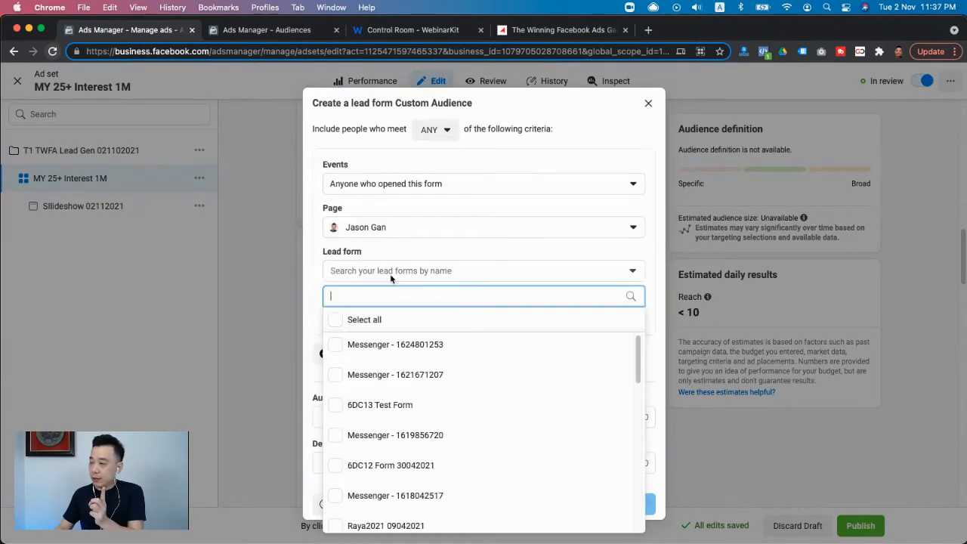
pyautogui.click(354, 409)
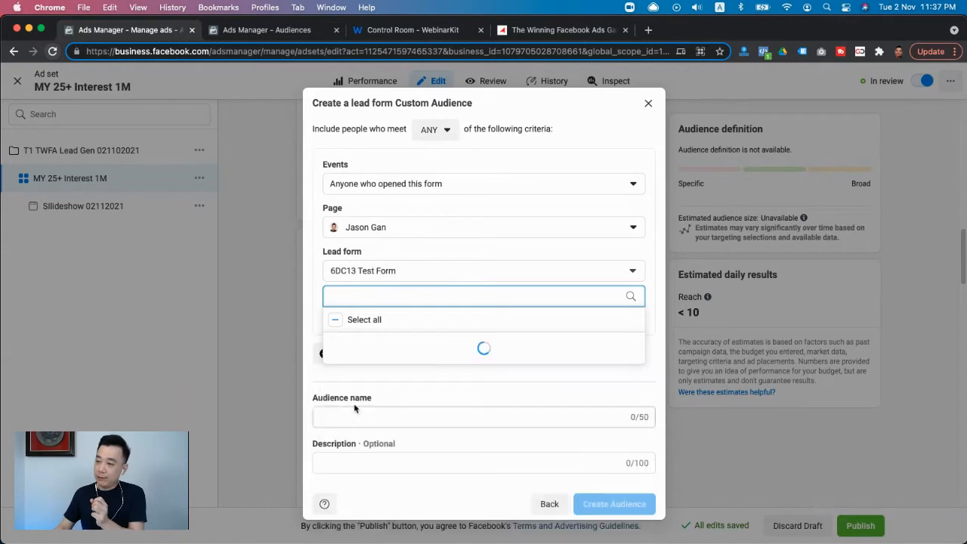
pyautogui.click(313, 364)
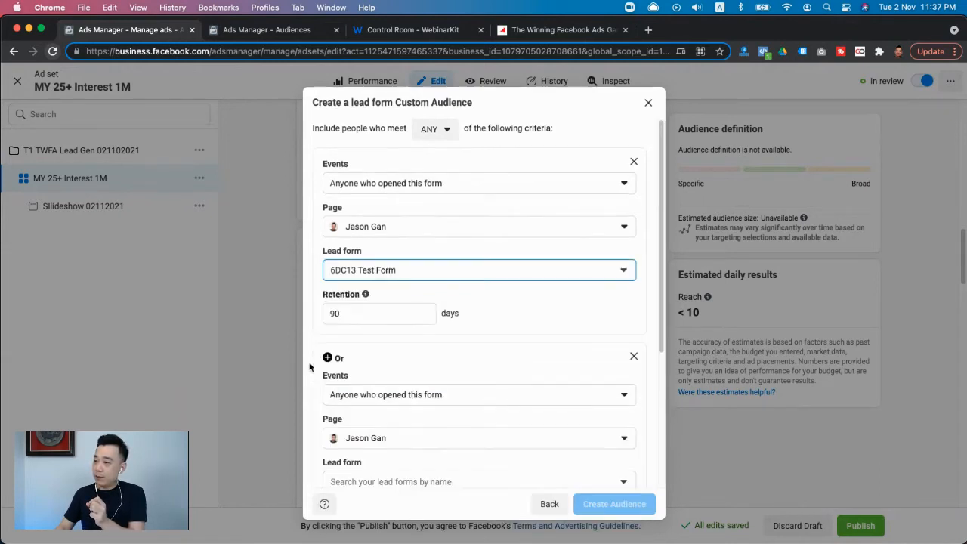
pyautogui.click(634, 357)
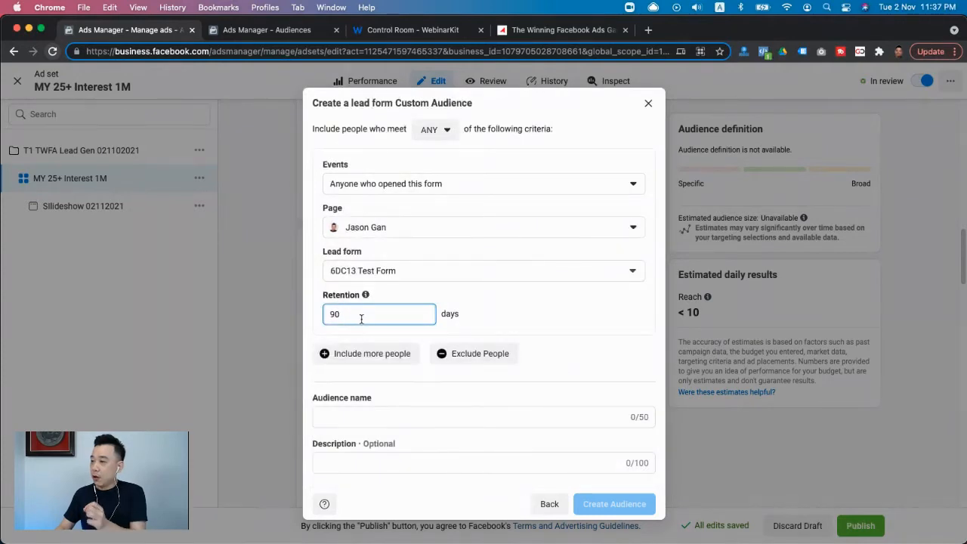
# - Name the lead form audience "TWFA Lead Gen Opened 90days" and create it
pyautogui.click(332, 415)
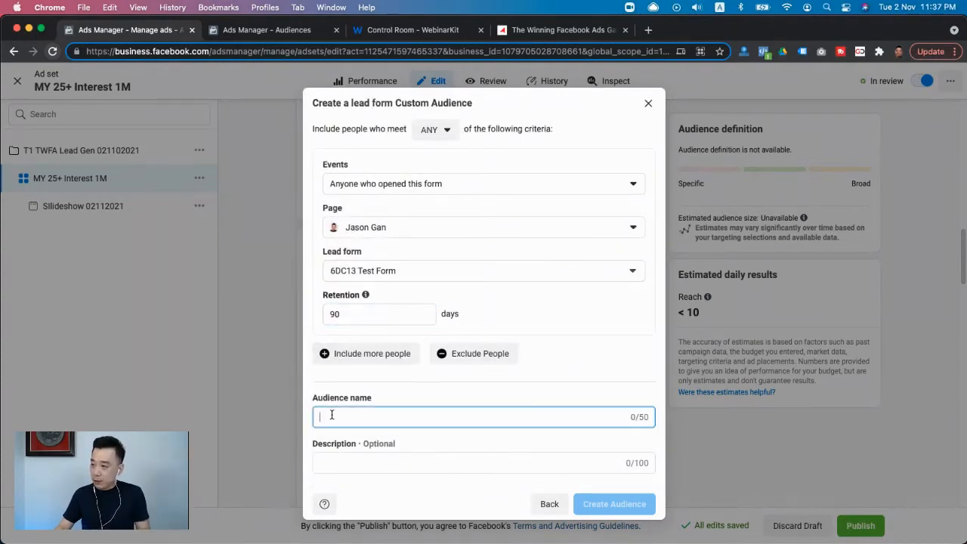
pyautogui.write('TWF')
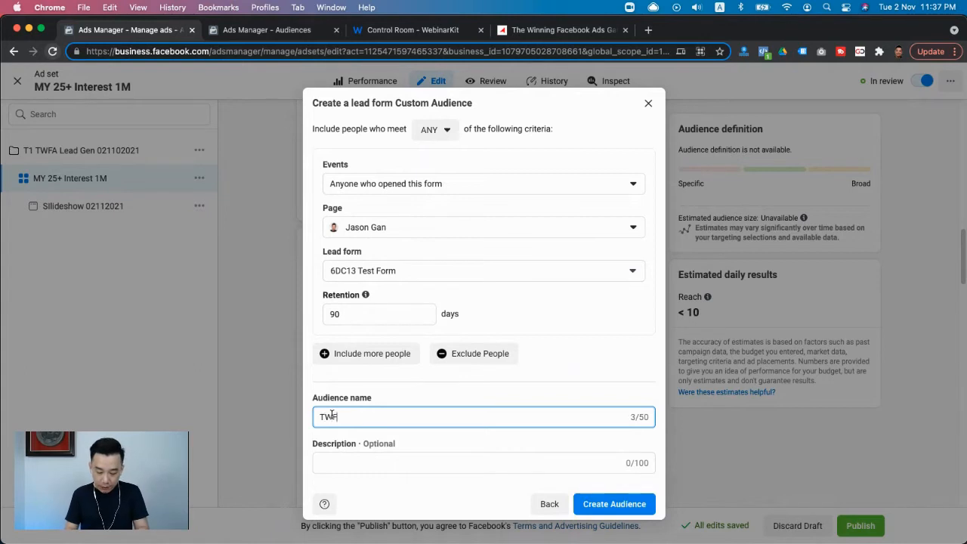
pyautogui.write('A Lea')
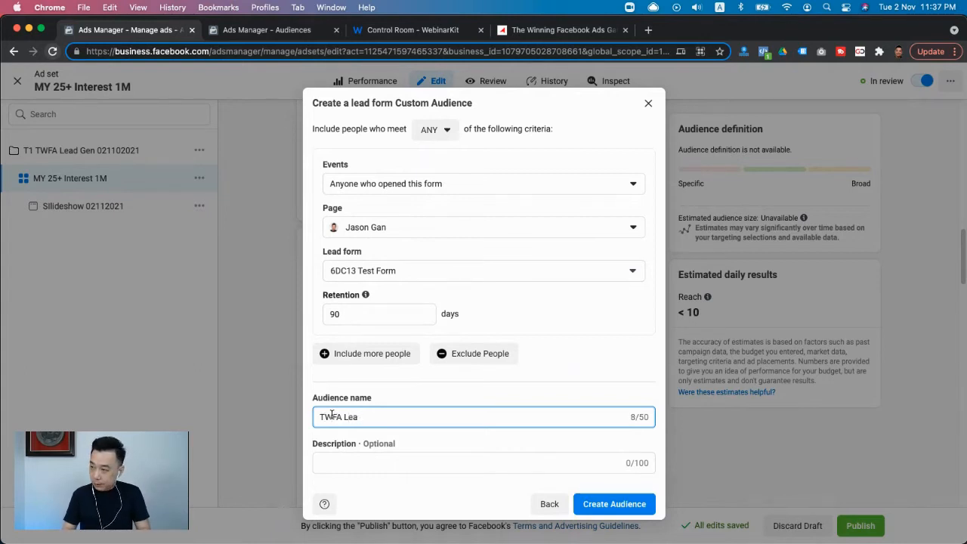
pyautogui.write('d Gen')
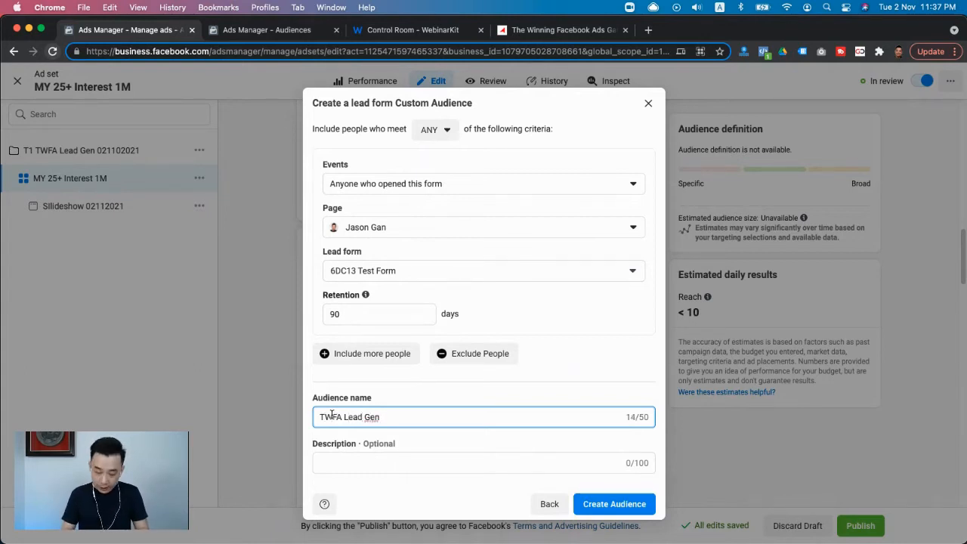
pyautogui.write(' Opened ')
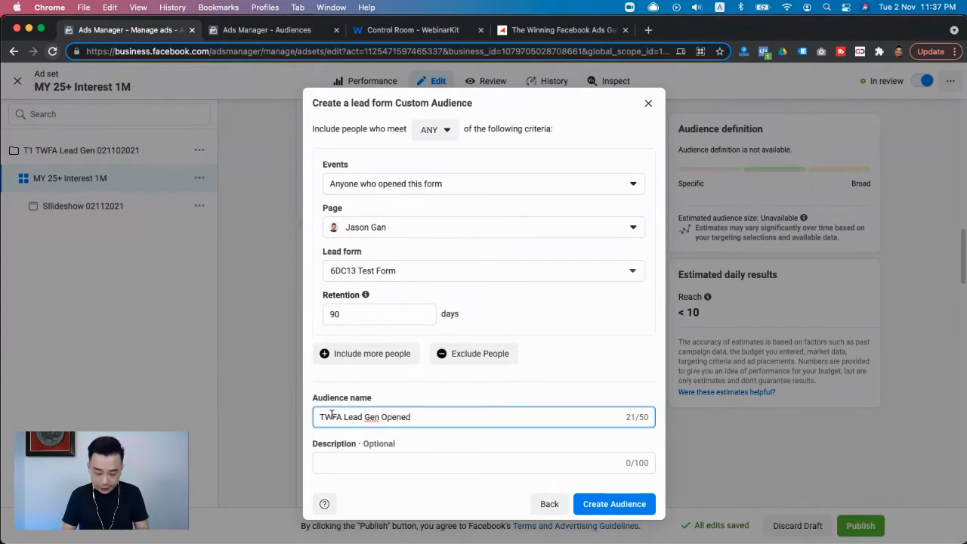
pyautogui.write('90days')
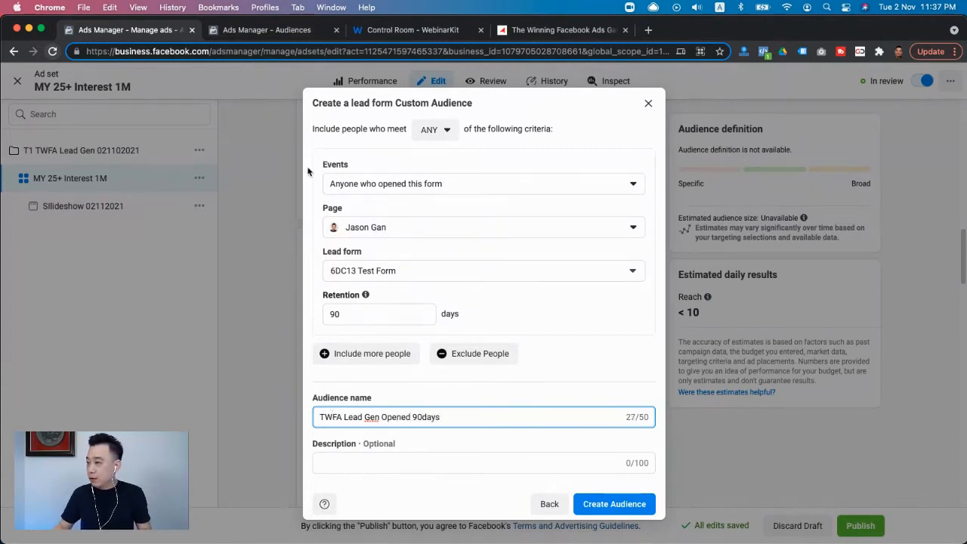
pyautogui.click(616, 512)
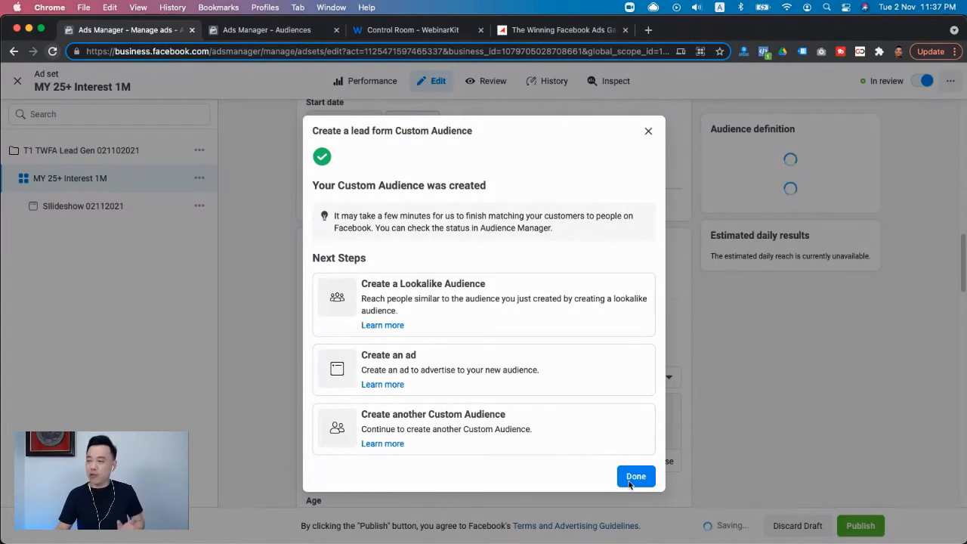
pyautogui.click(630, 485)
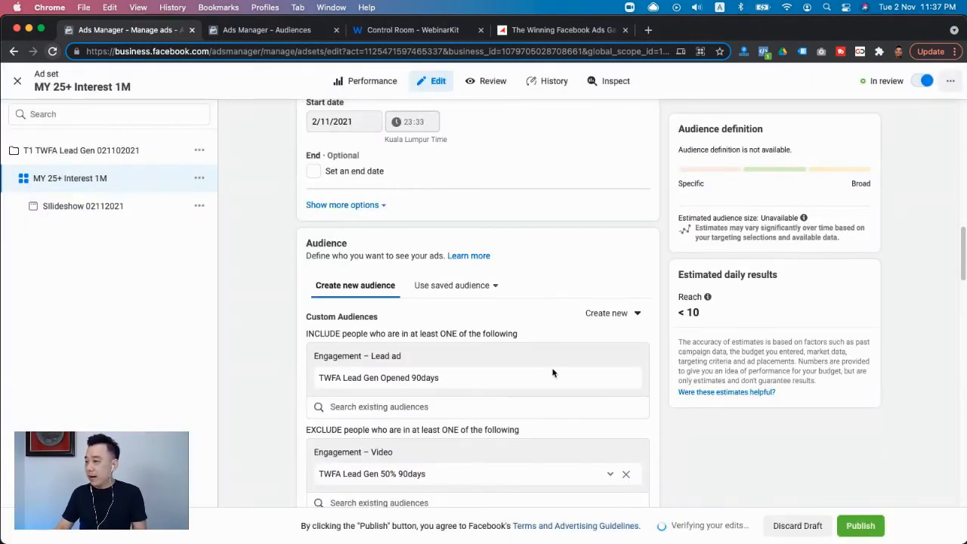
# - Switch the TWFA Lead Gen Opened 90days audience from included to excluded in the ad set's targeting
pyautogui.scroll(-2, 519, 381)
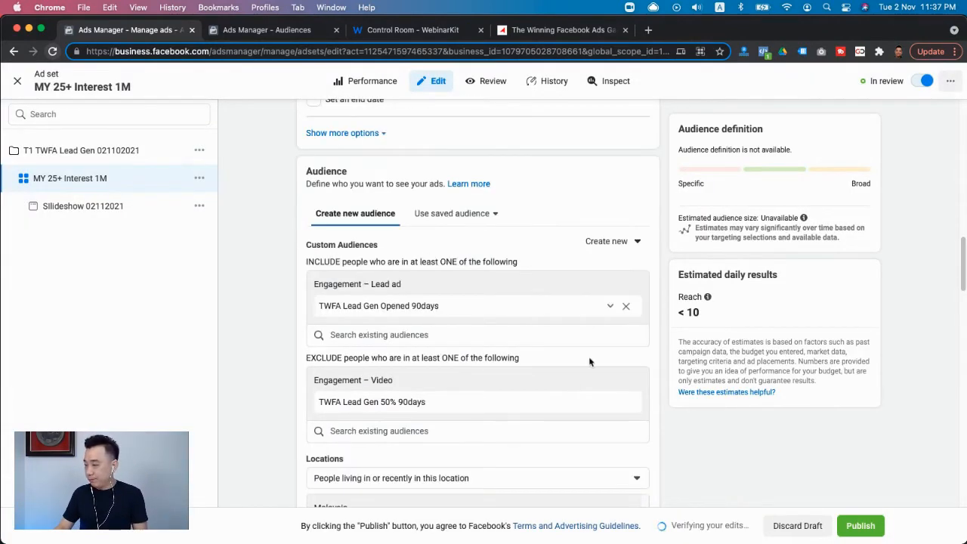
pyautogui.click(612, 306)
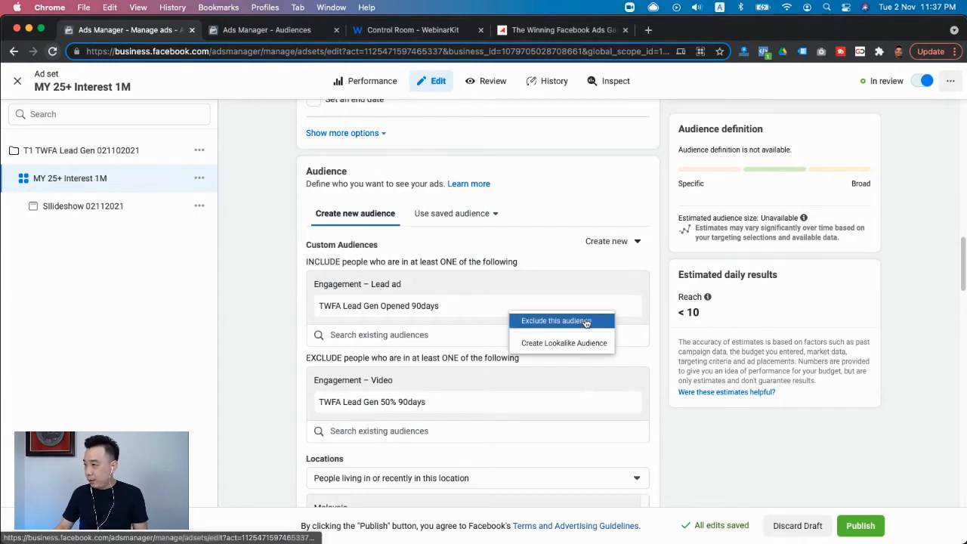
pyautogui.click(582, 321)
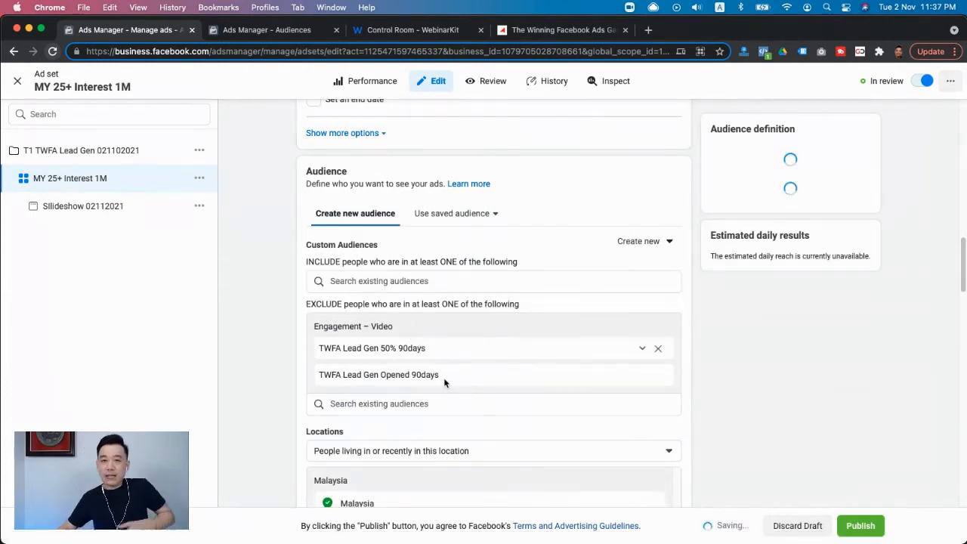
# - Start another Custom Audience based on the Lead form source
pyautogui.click(614, 249)
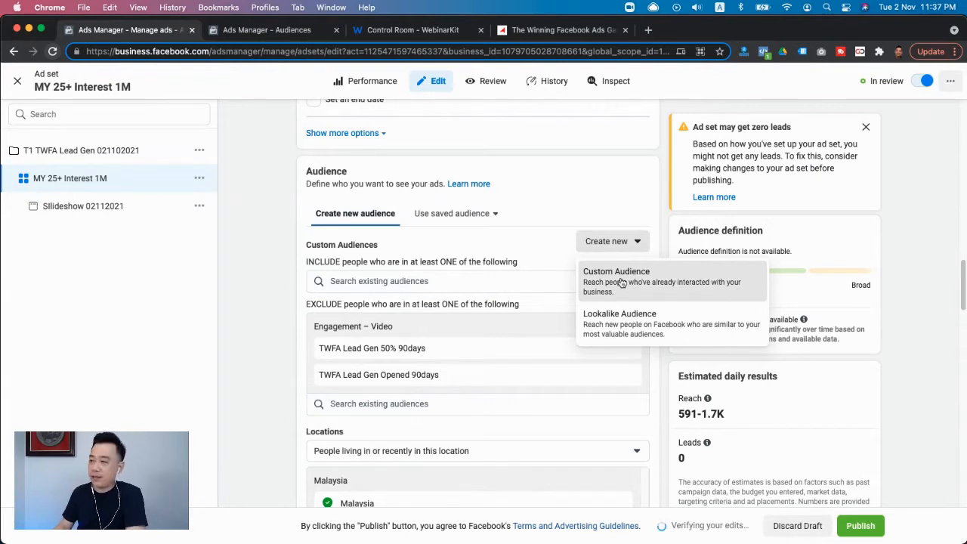
pyautogui.click(622, 281)
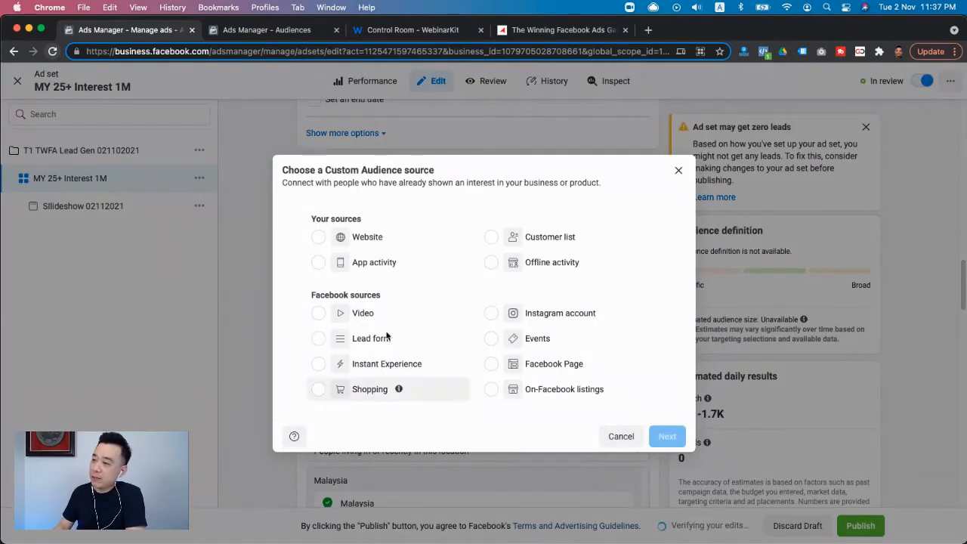
pyautogui.click(364, 340)
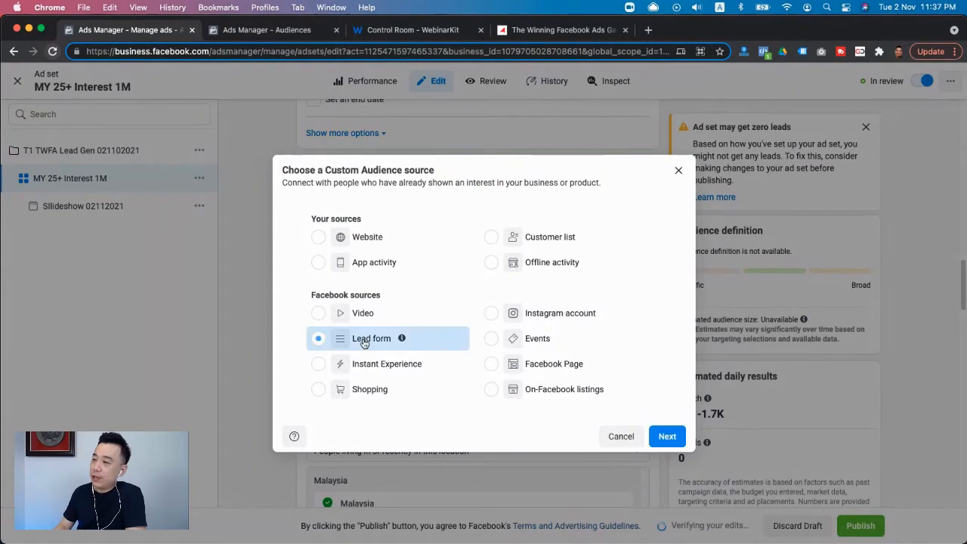
pyautogui.click(667, 438)
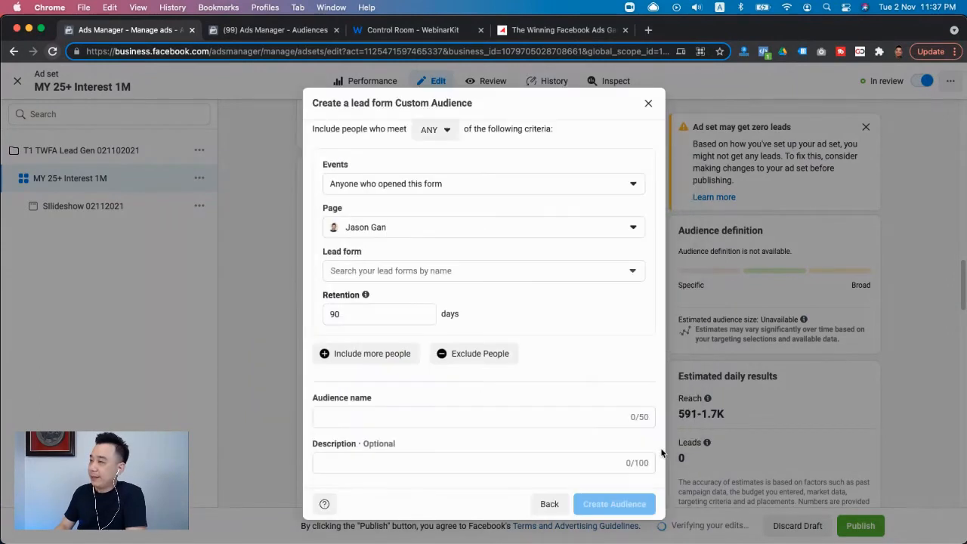
# - Define the audience as people who opened and submitted the form, covering all of the Page's lead forms
pyautogui.click(429, 189)
pyautogui.click(428, 257)
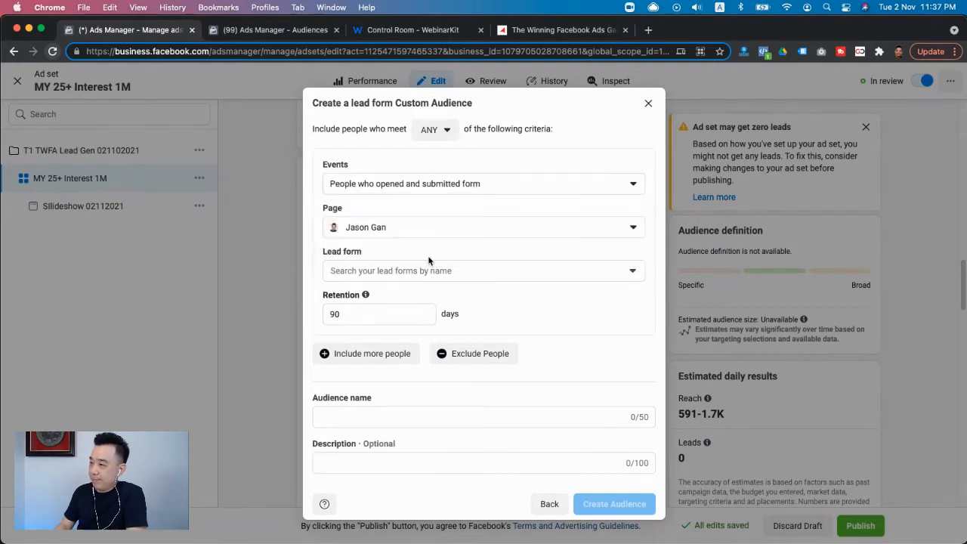
pyautogui.click(431, 270)
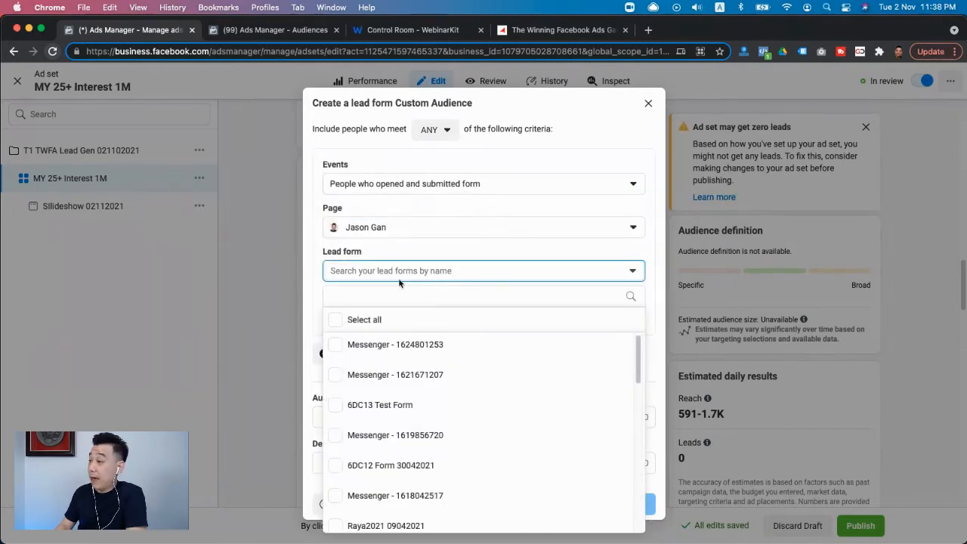
pyautogui.click(347, 319)
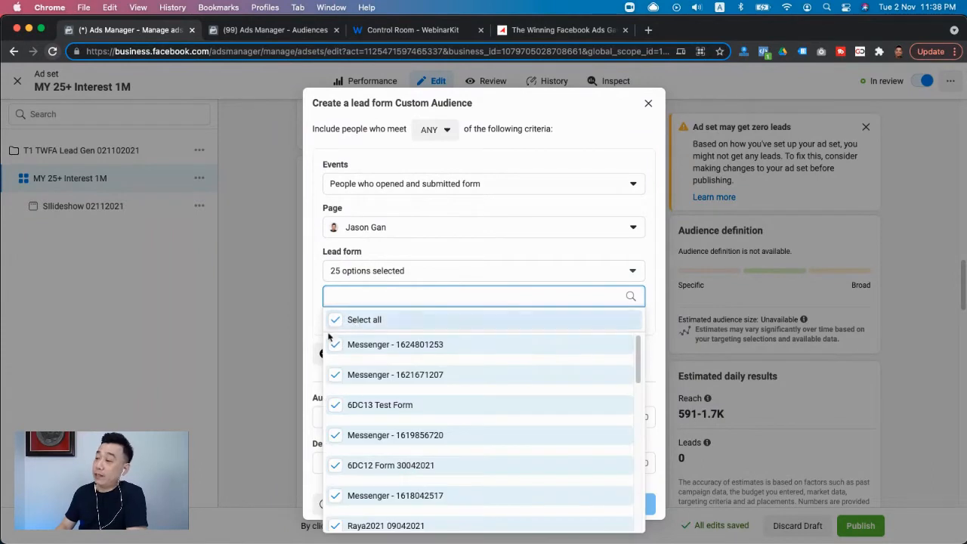
pyautogui.scroll(-5, 443, 365)
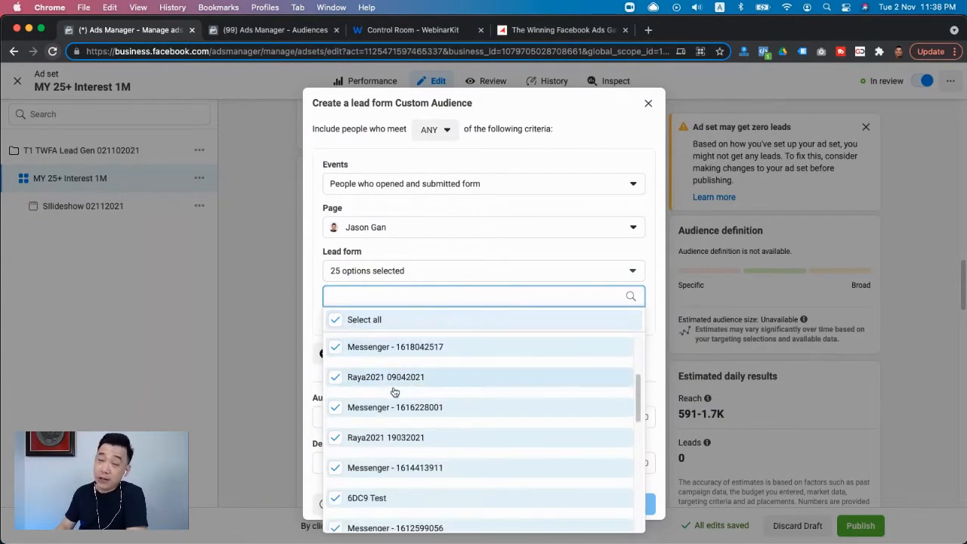
pyautogui.scroll(3, 401, 397)
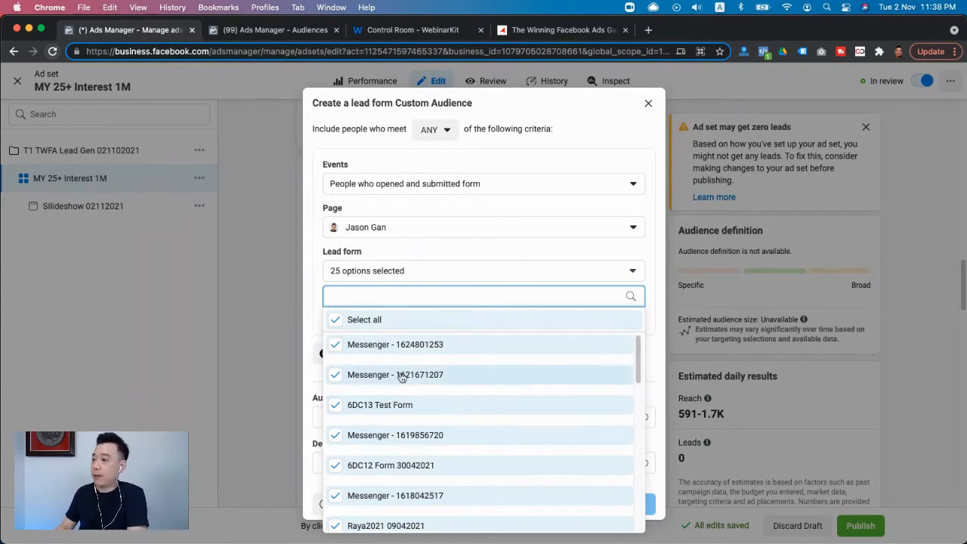
pyautogui.click(309, 327)
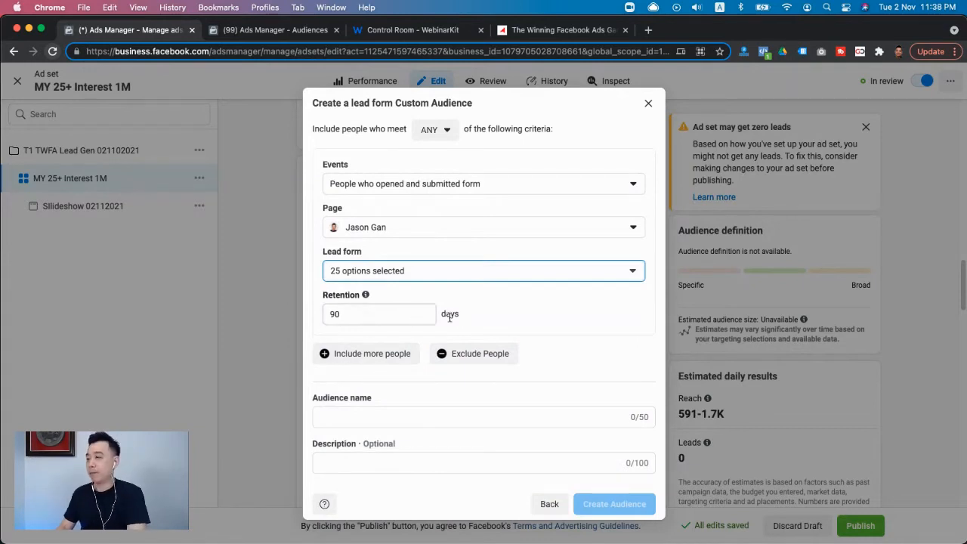
# - Name the lead form audience "Lead Submitted Ultimate Exclusion 90days" and create it with 90 days' retention
pyautogui.click(361, 416)
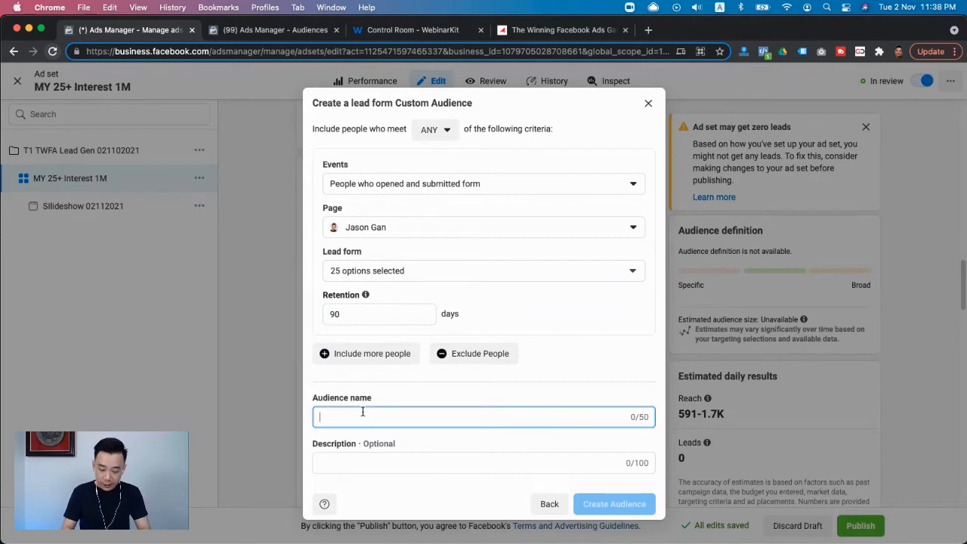
pyautogui.write('Lead')
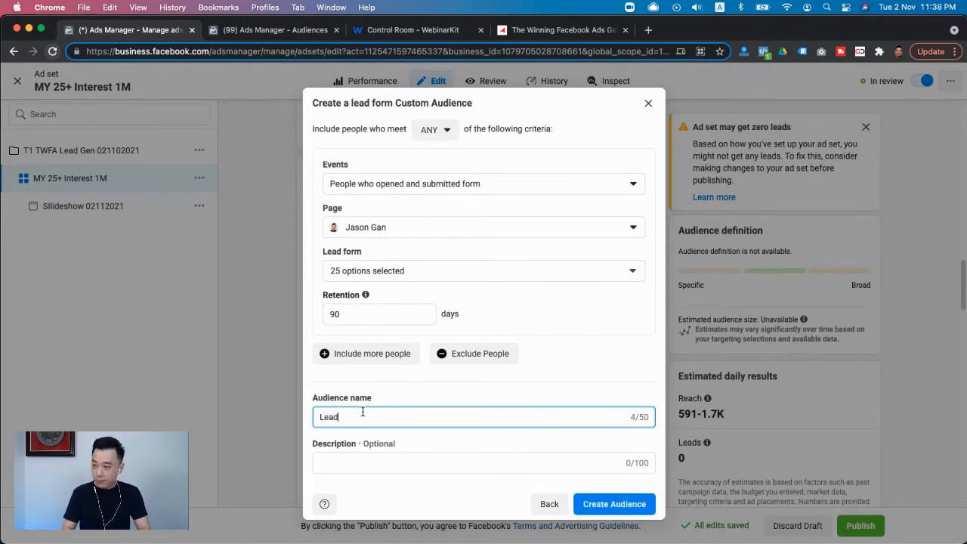
pyautogui.write(' Submitte')
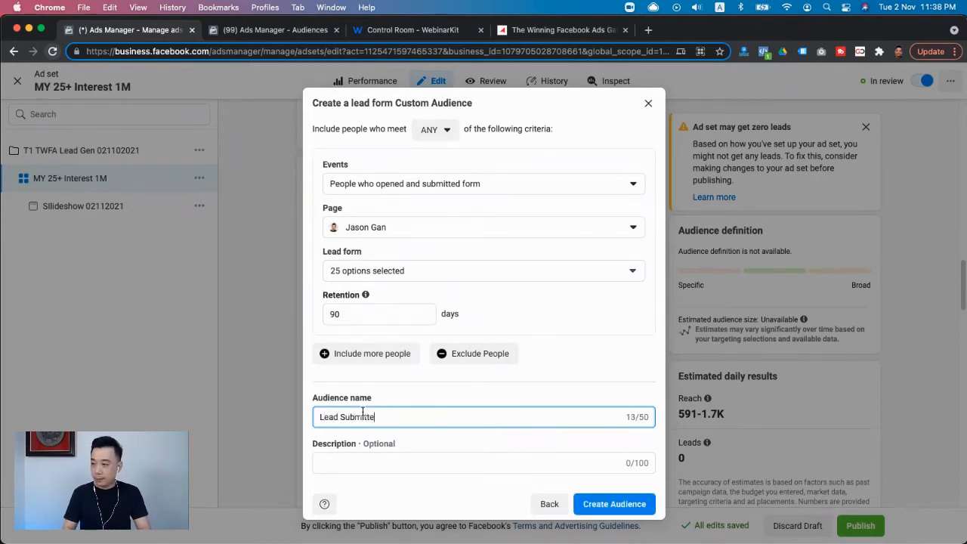
pyautogui.write('d Ultimat')
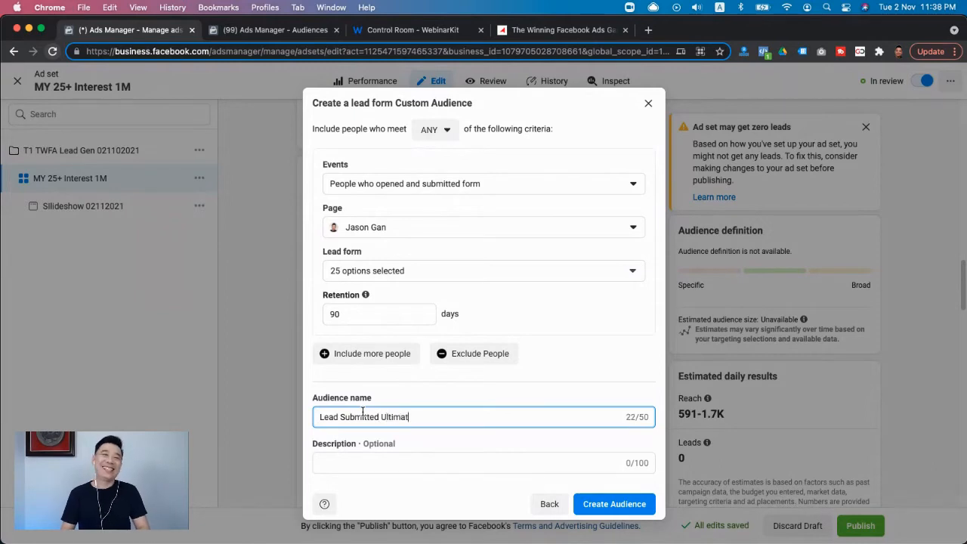
pyautogui.write('e 90days')
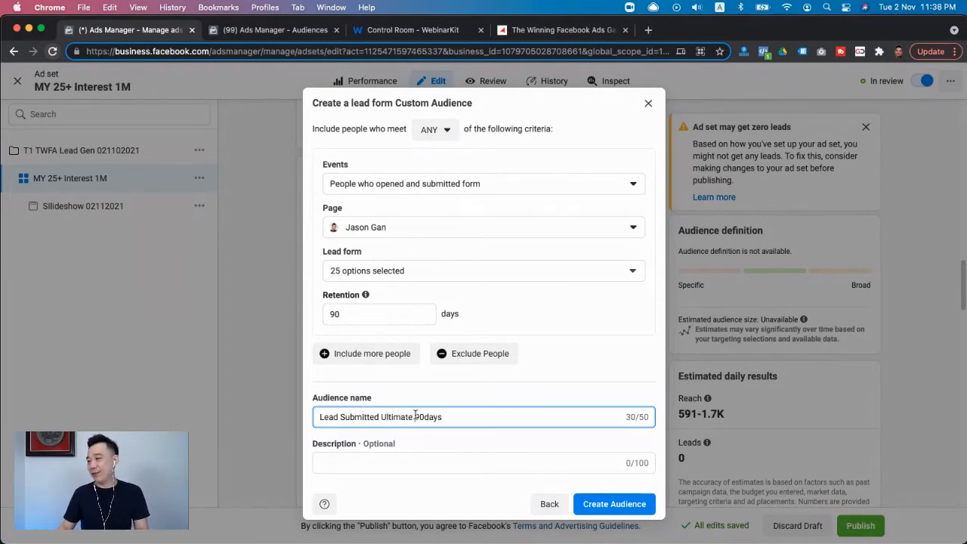
pyautogui.write('EWx')
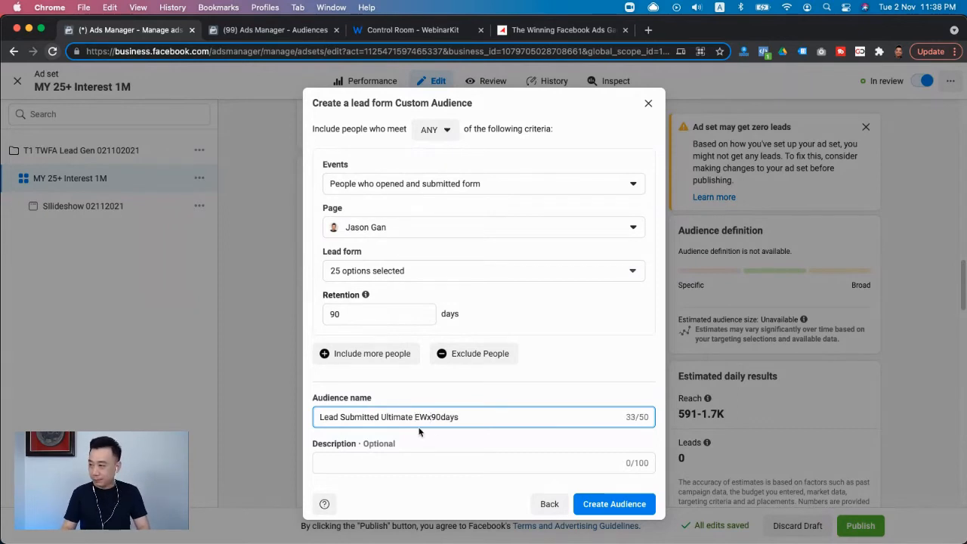
pyautogui.press('BackSpace')
pyautogui.press('BackSpace')
pyautogui.write('xclus')
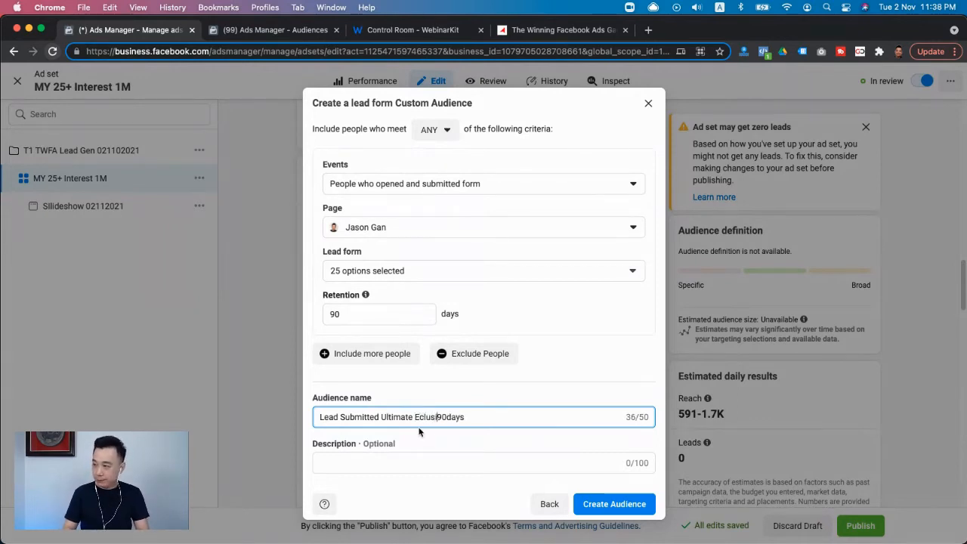
pyautogui.write('ion')
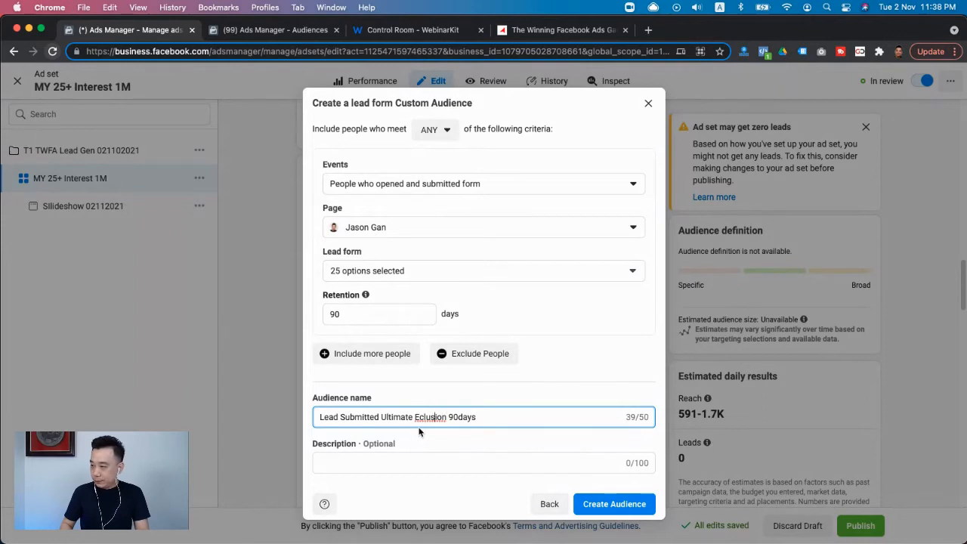
pyautogui.write('x')
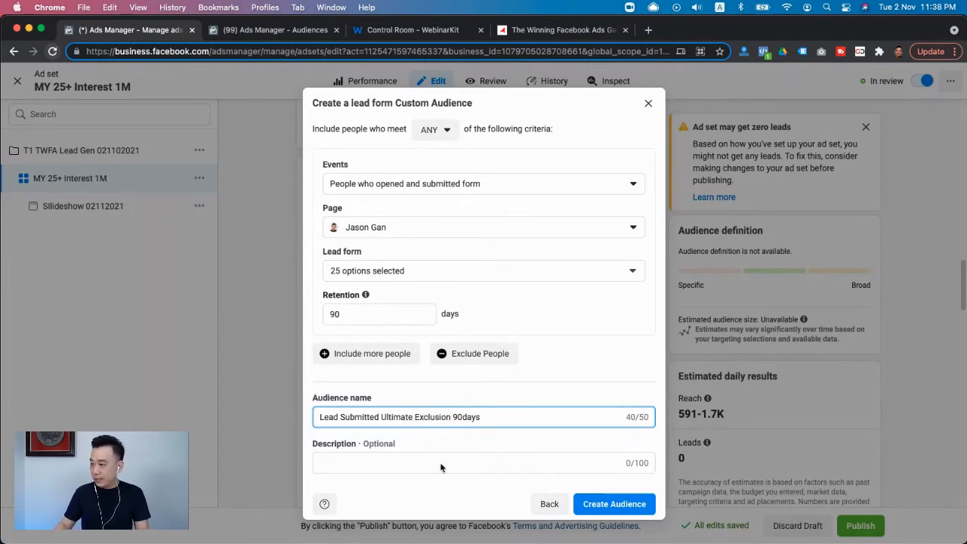
pyautogui.click(601, 510)
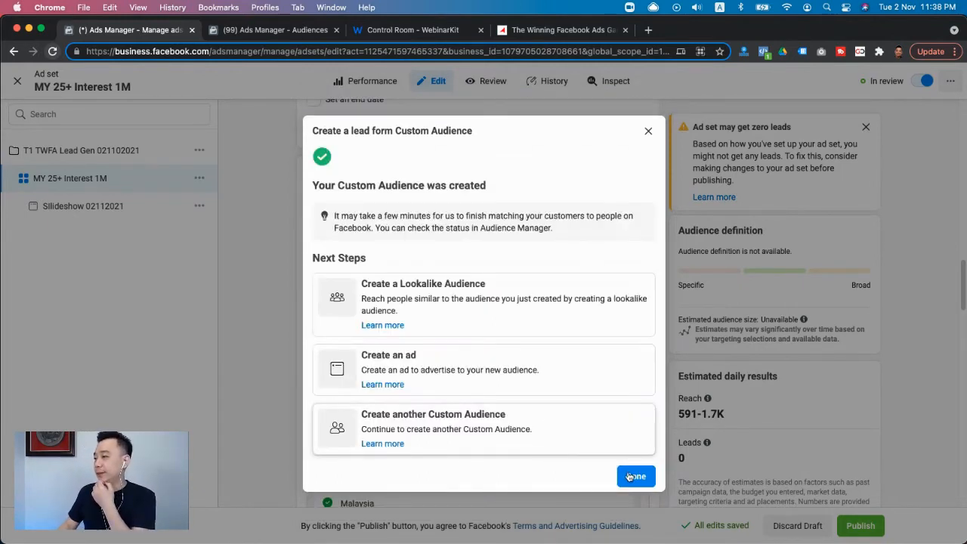
pyautogui.click(632, 476)
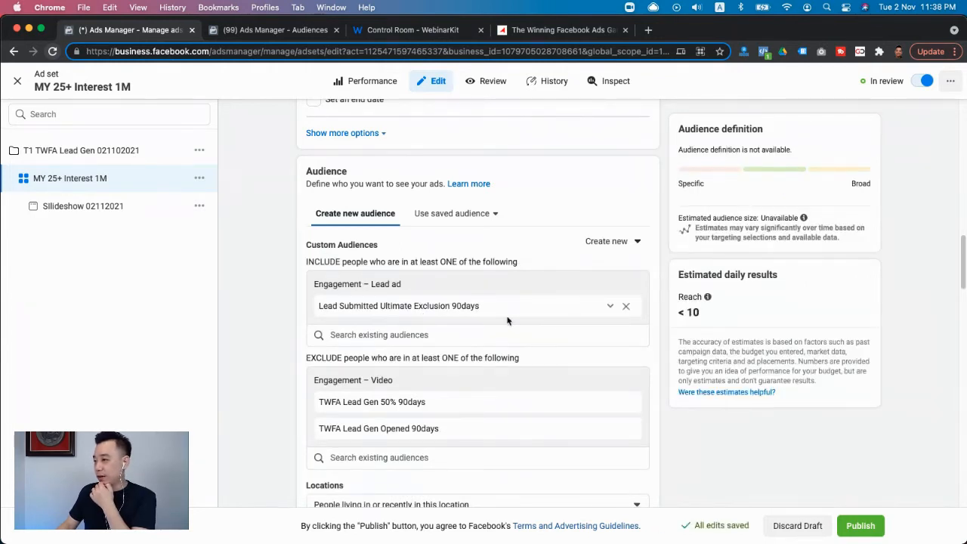
pyautogui.click(610, 306)
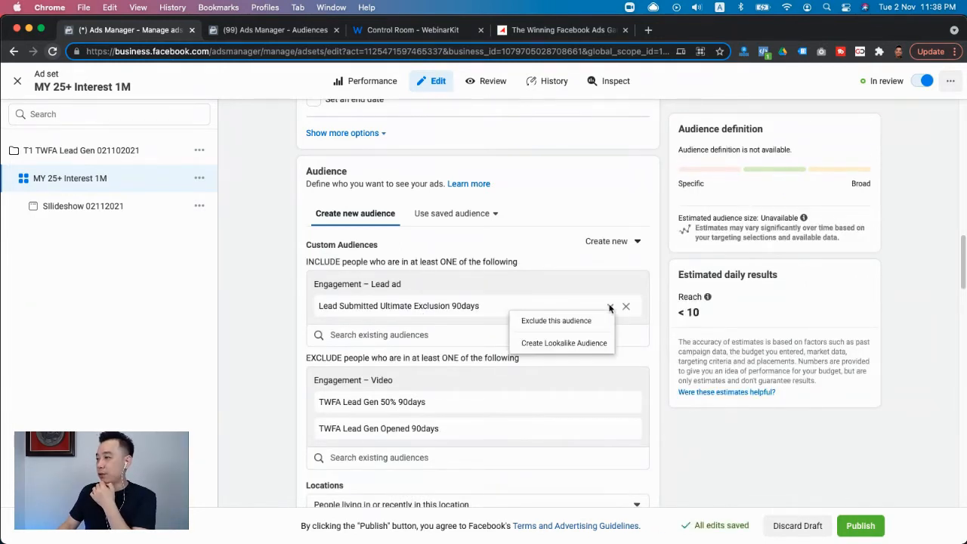
pyautogui.click(585, 341)
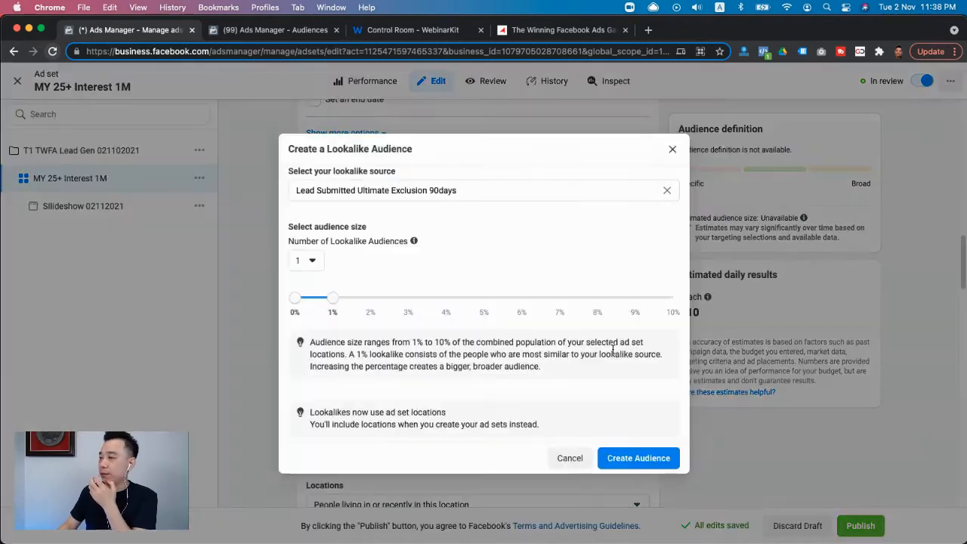
pyautogui.click(568, 476)
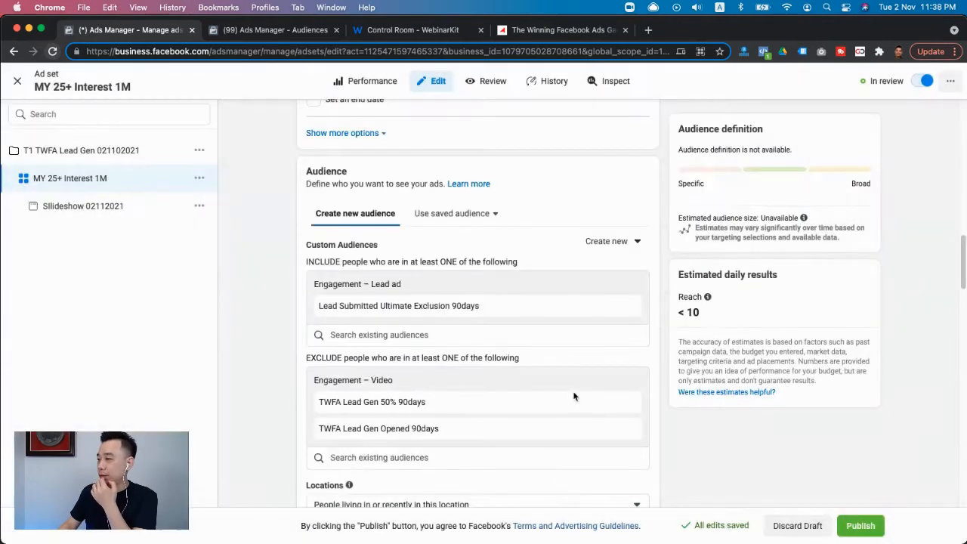
# - Switch the Lead Submitted Ultimate Exclusion 90days audience from included to excluded, and close the ad set editor
pyautogui.click(611, 306)
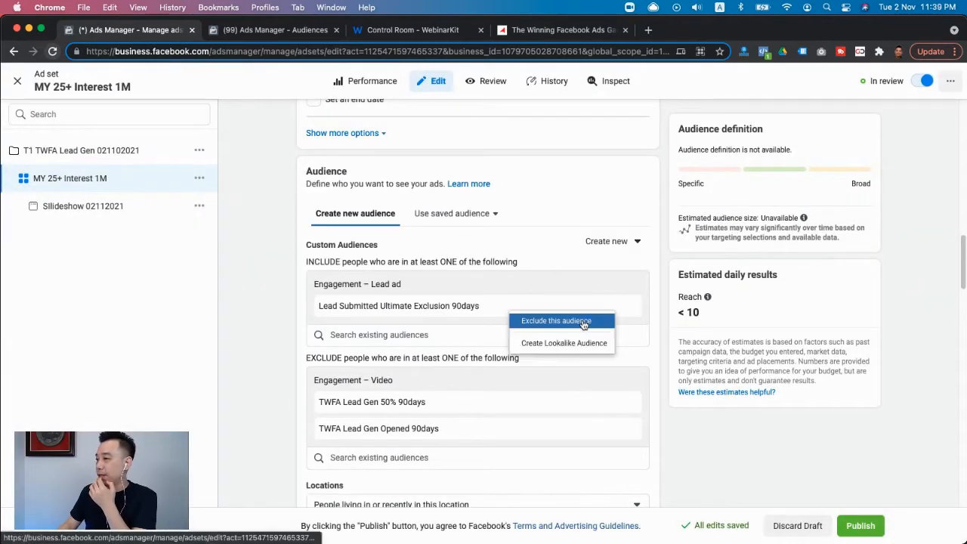
pyautogui.click(582, 321)
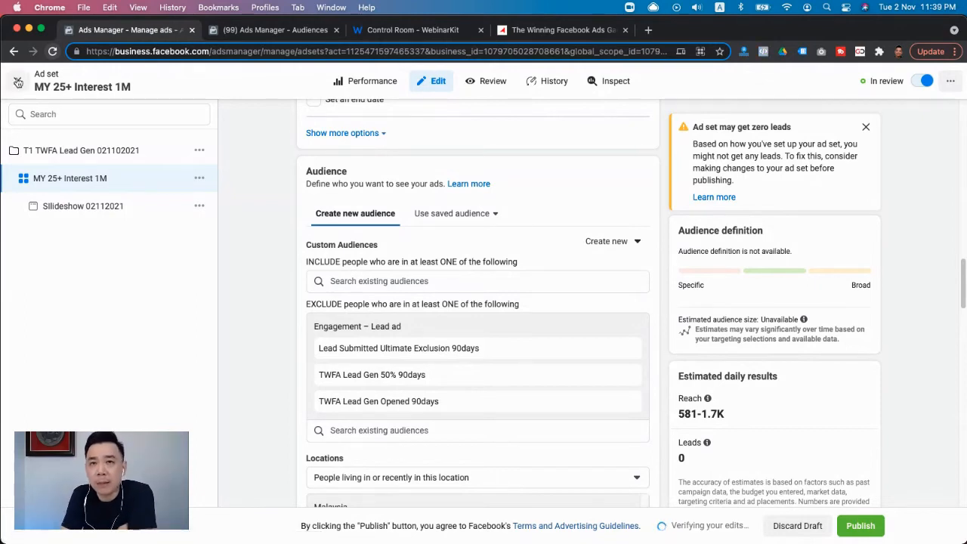
pyautogui.click(18, 82)
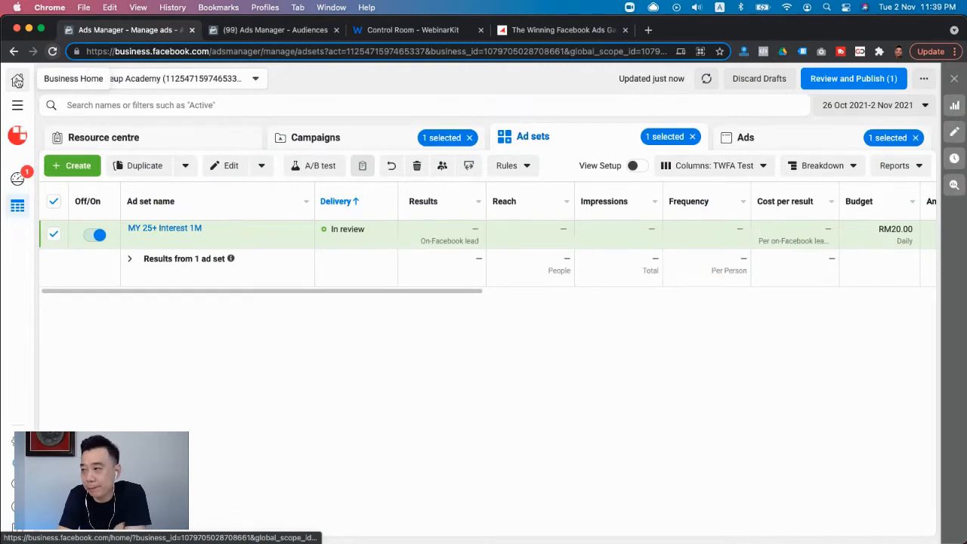
# - Create a new auction campaign with the Messages objective from the campaigns list
pyautogui.click(336, 142)
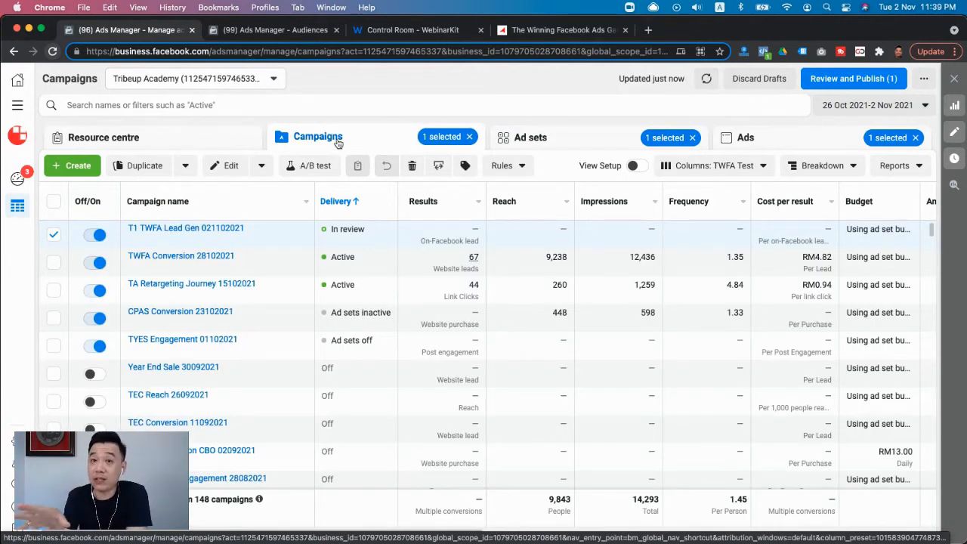
pyautogui.click(73, 166)
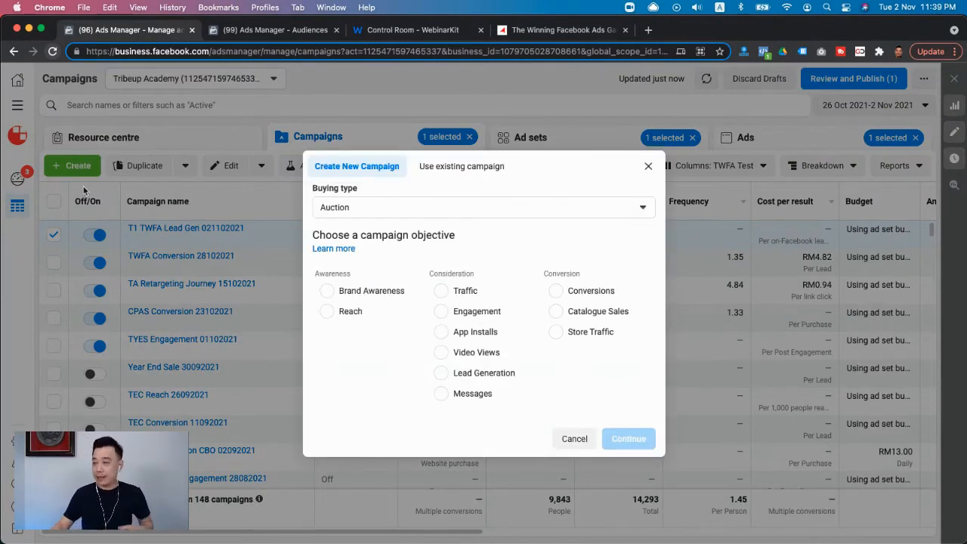
pyautogui.click(463, 396)
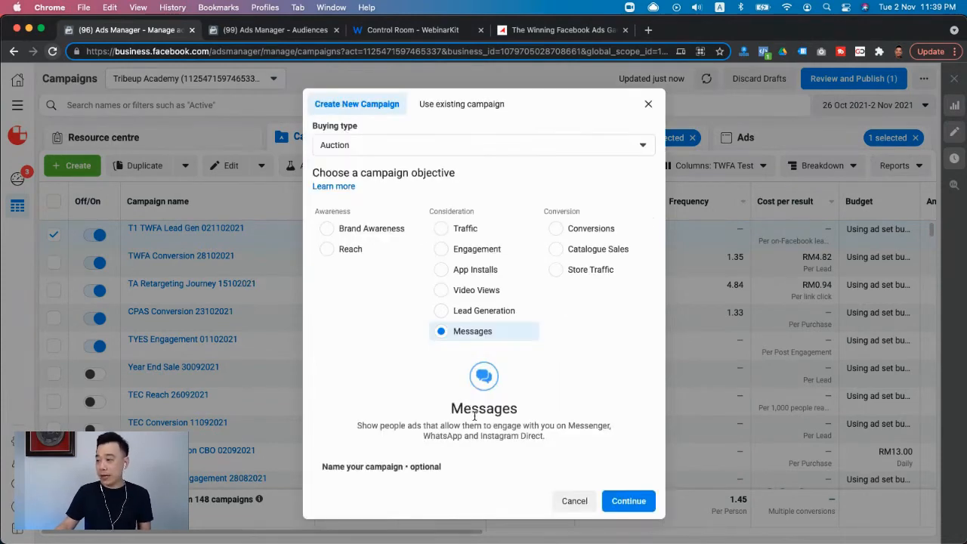
pyautogui.click(630, 503)
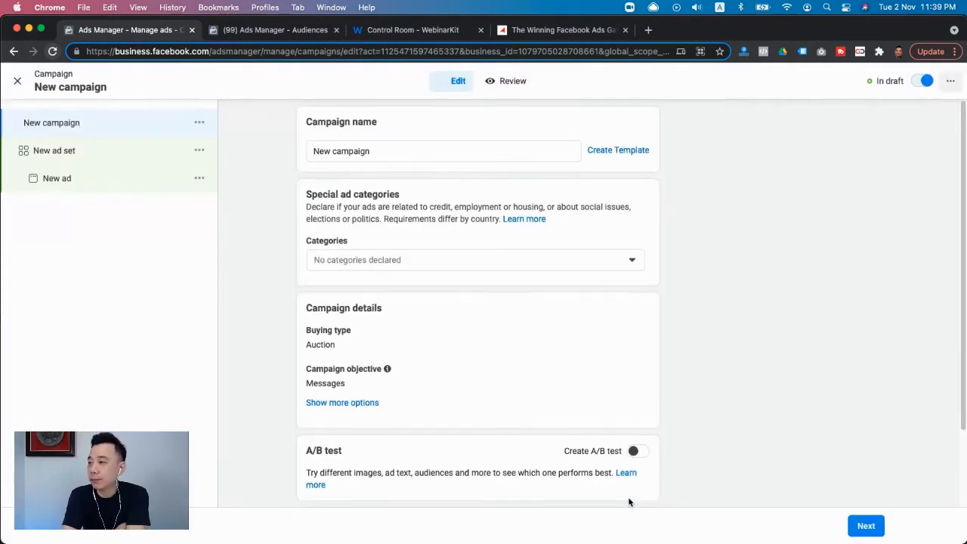
# - Name the new campaign "T2 TWFA Messages 02112021"
pyautogui.click(395, 151)
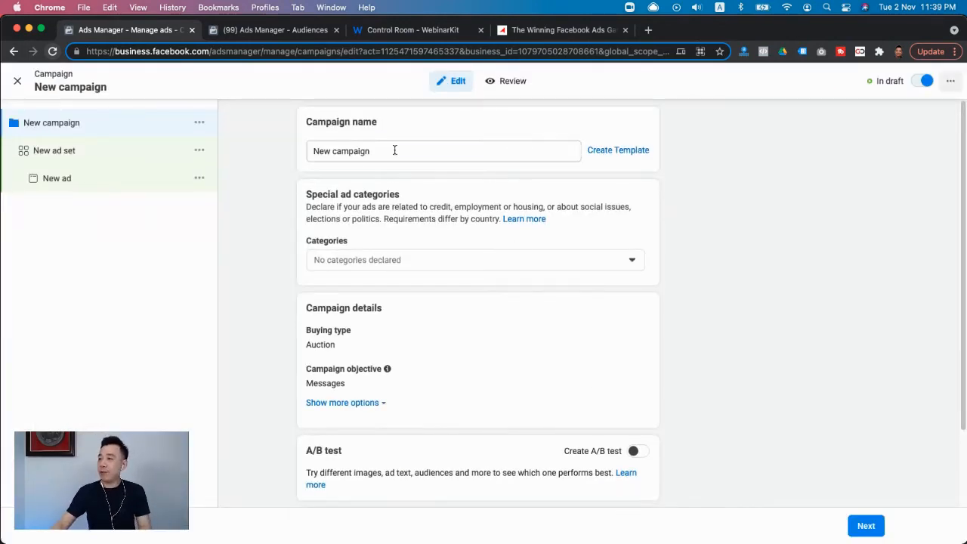
pyautogui.press('super+a')
pyautogui.write('t1')
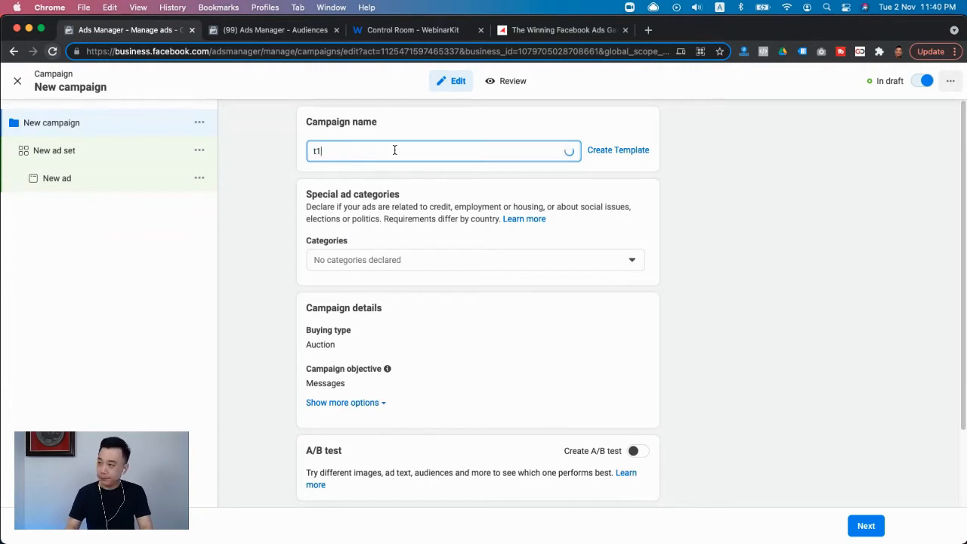
pyautogui.press('BackSpace')
pyautogui.press('BackSpace')
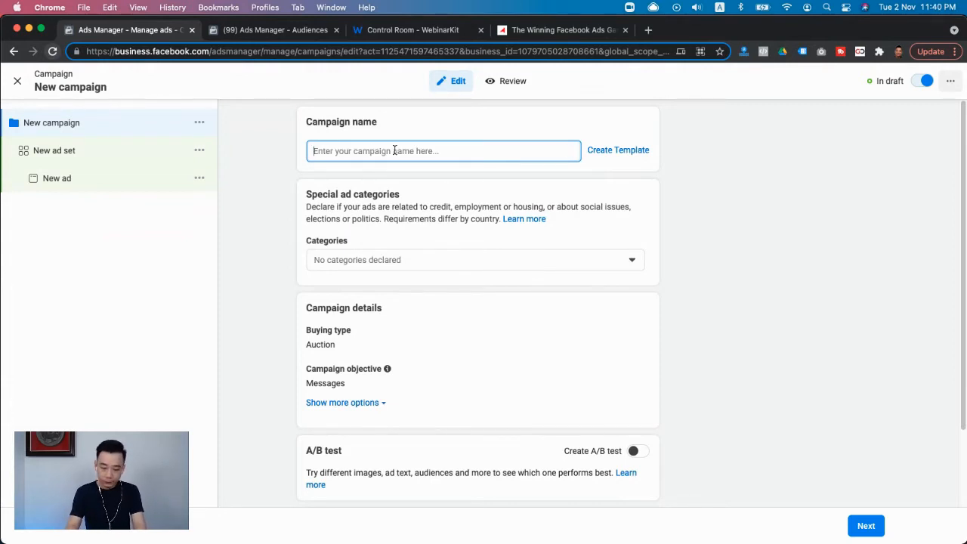
pyautogui.write('t2')
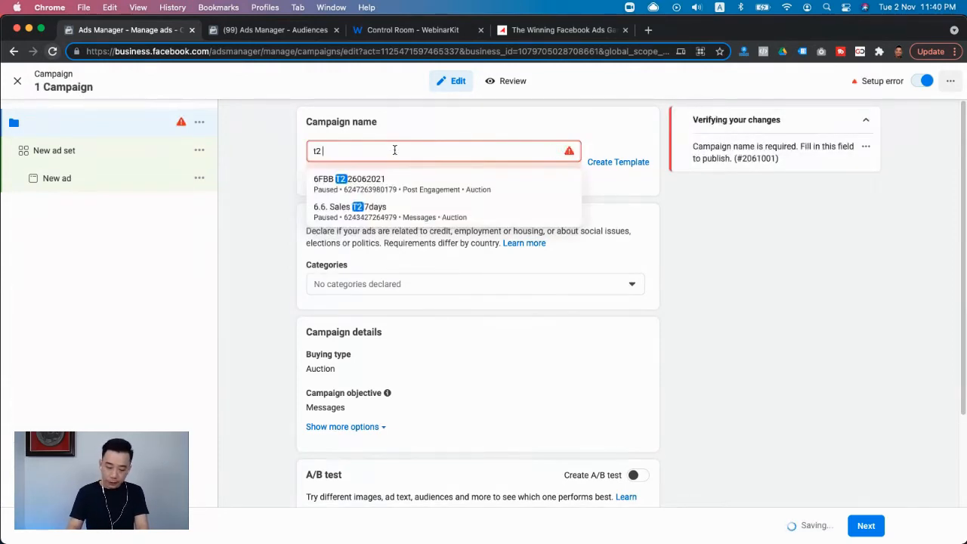
pyautogui.write(' TWFA')
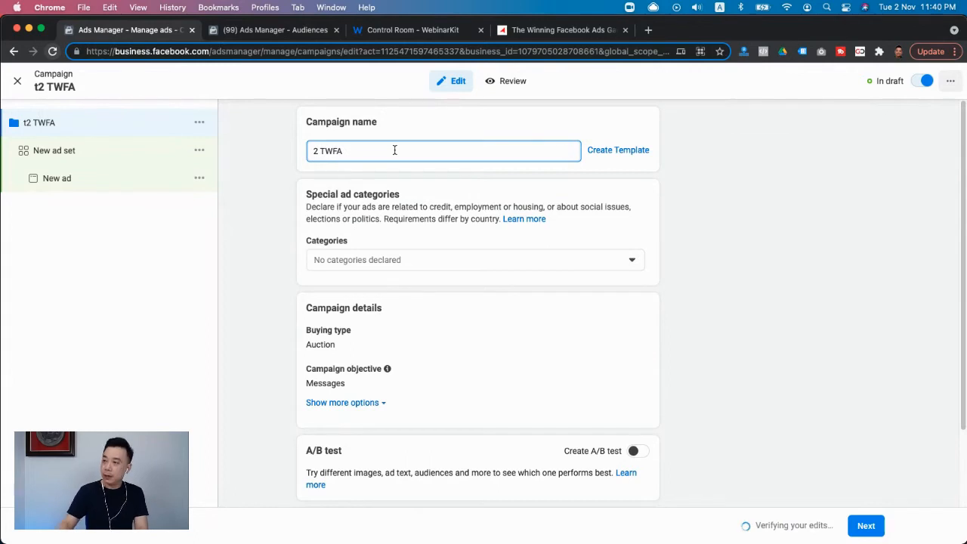
pyautogui.write('T')
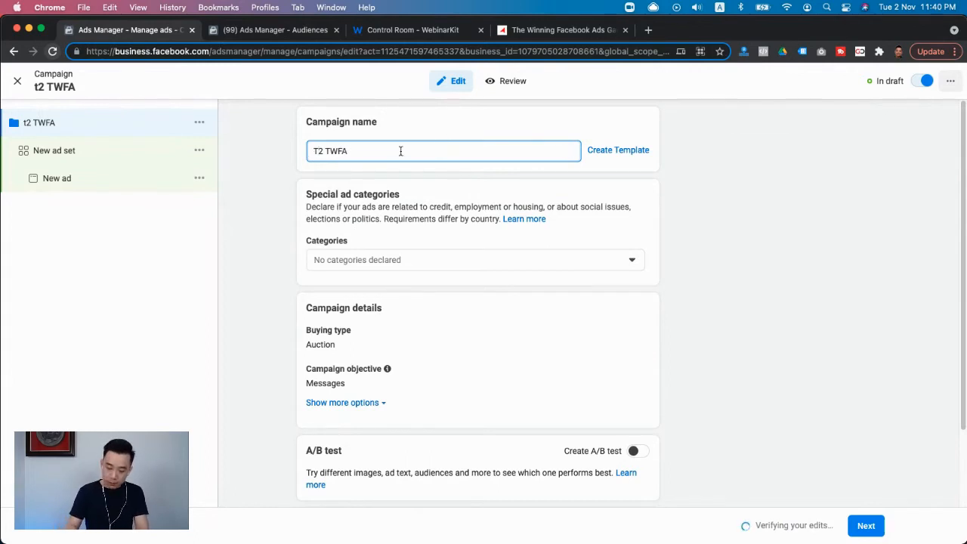
pyautogui.click(400, 150)
pyautogui.write('Messages')
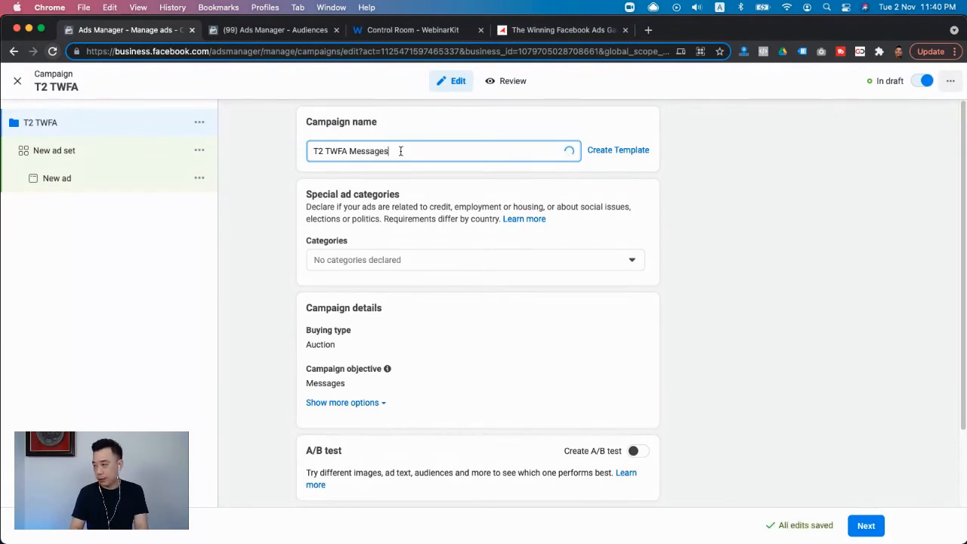
pyautogui.write(' 02')
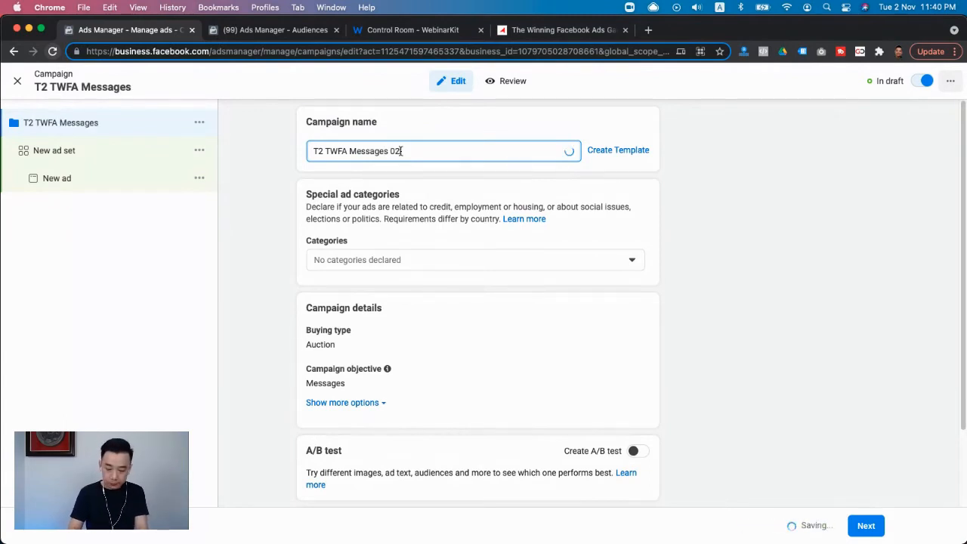
pyautogui.write(' 12021')
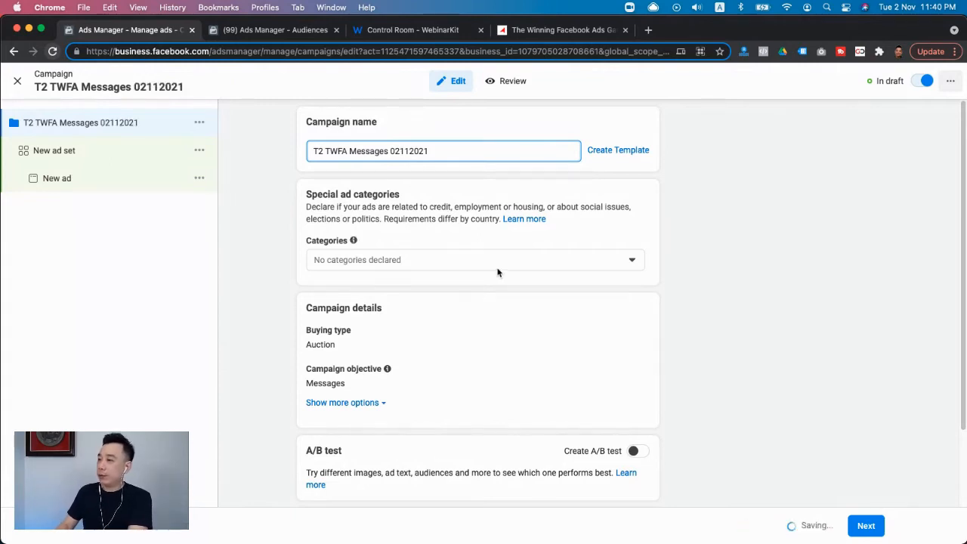
# - Continue to the new campaign's ad set and name it "Retargeting 7days"
pyautogui.scroll(-3, 497, 270)
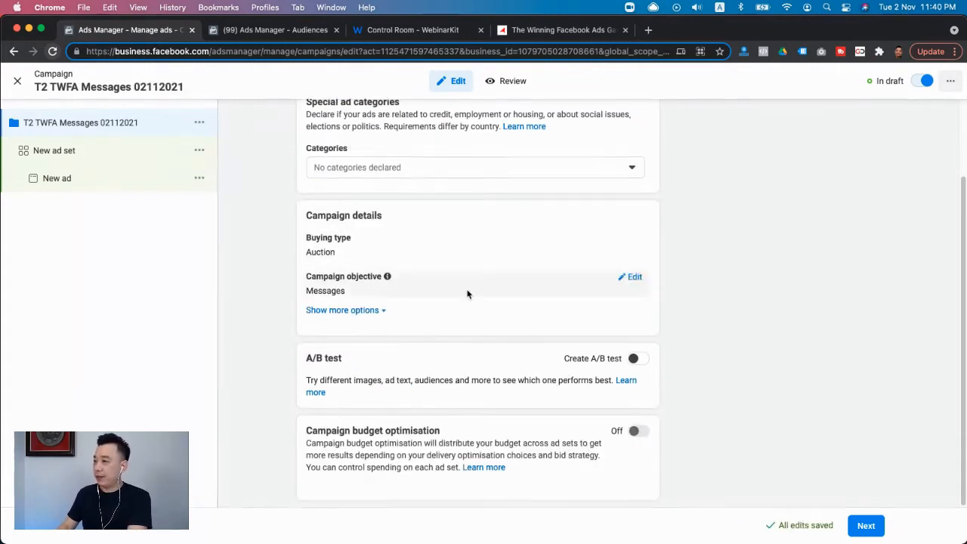
pyautogui.click(867, 532)
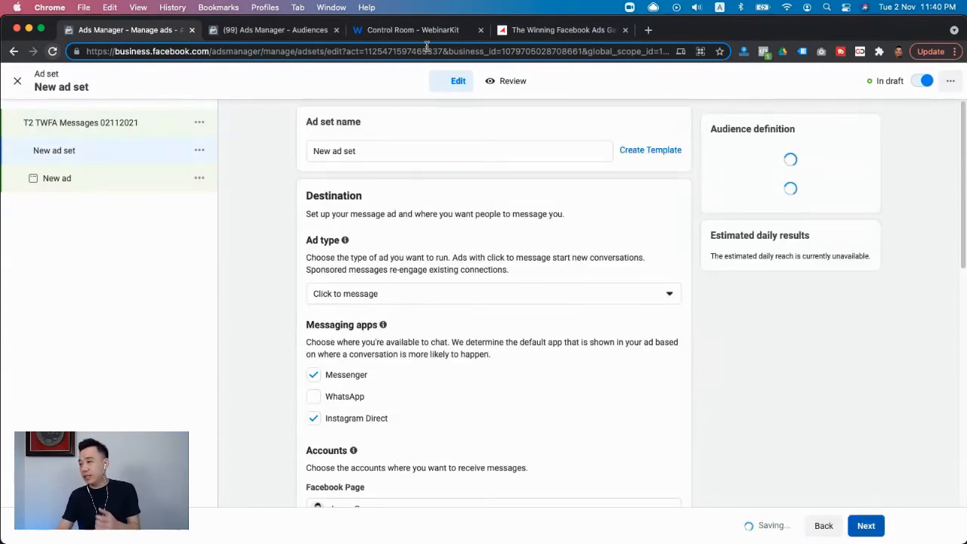
pyautogui.click(389, 153)
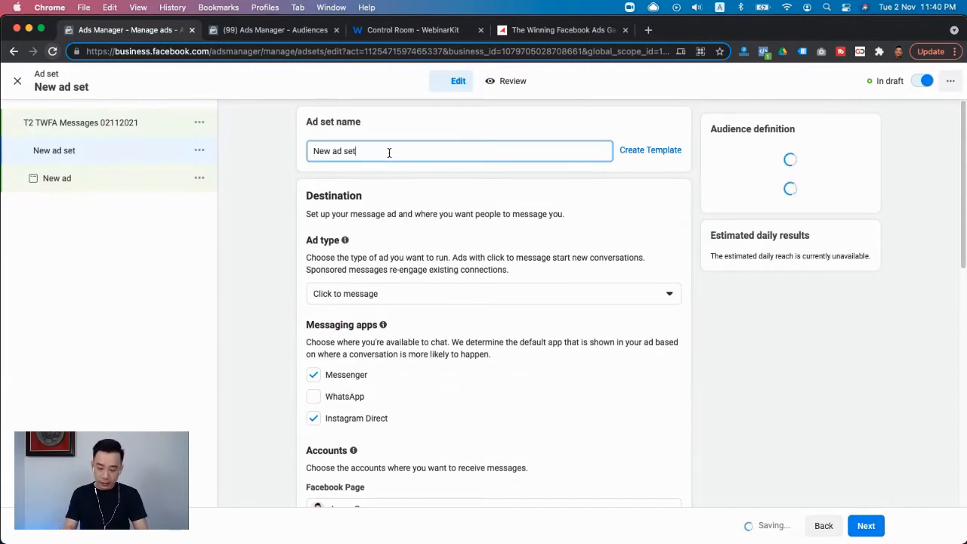
pyautogui.tripleClick(389, 153)
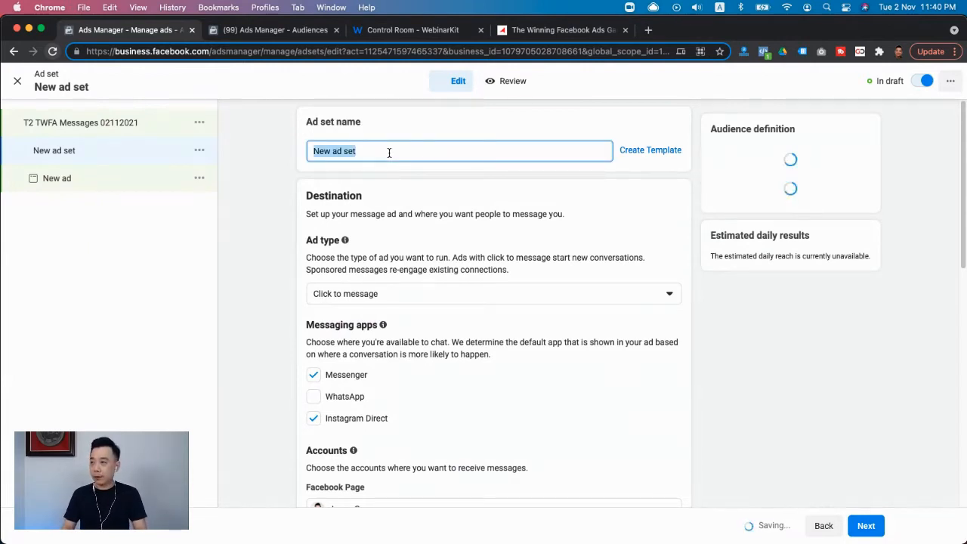
pyautogui.write('7 days retargetiung')
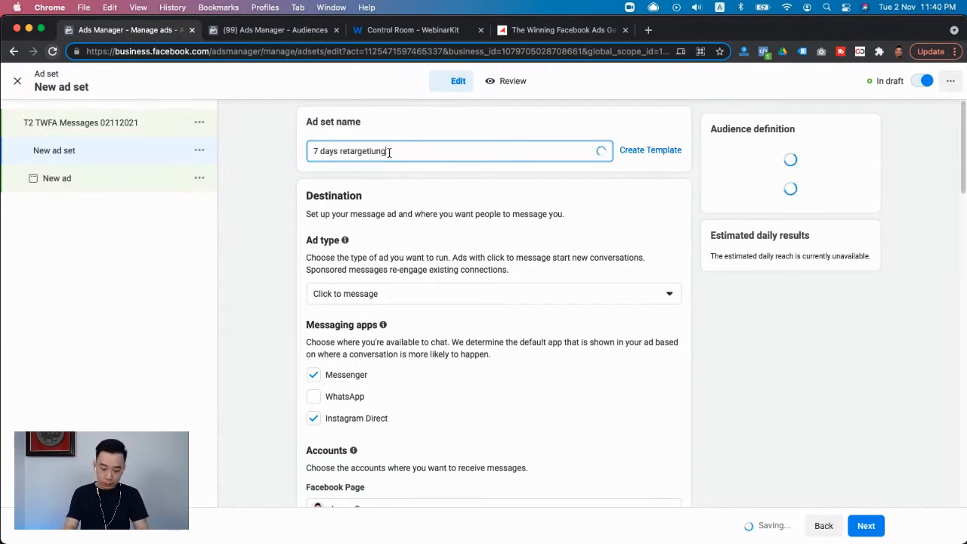
pyautogui.tripleClick(390, 152)
pyautogui.write('Reta')
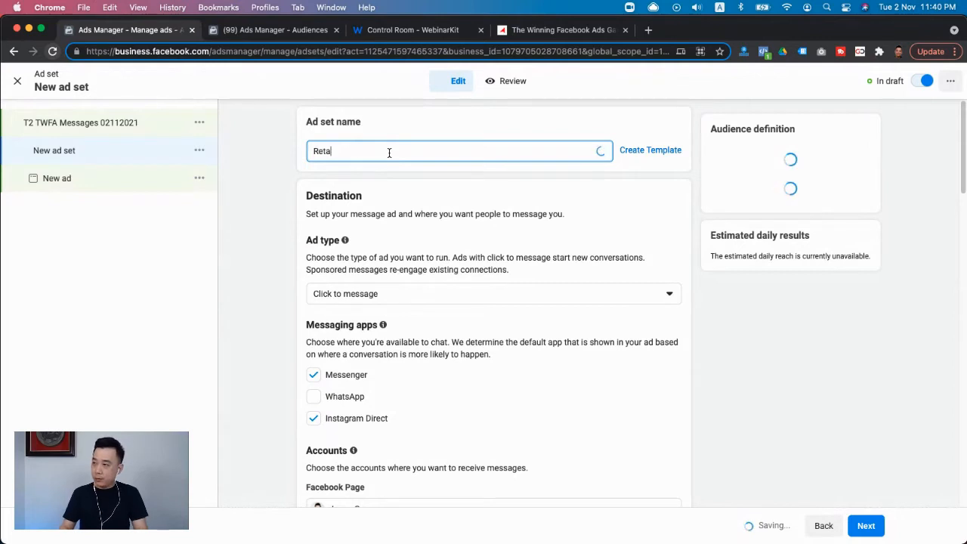
pyautogui.write('rgeitng')
pyautogui.press('BackSpace')
pyautogui.press('BackSpace')
pyautogui.press('BackSpace')
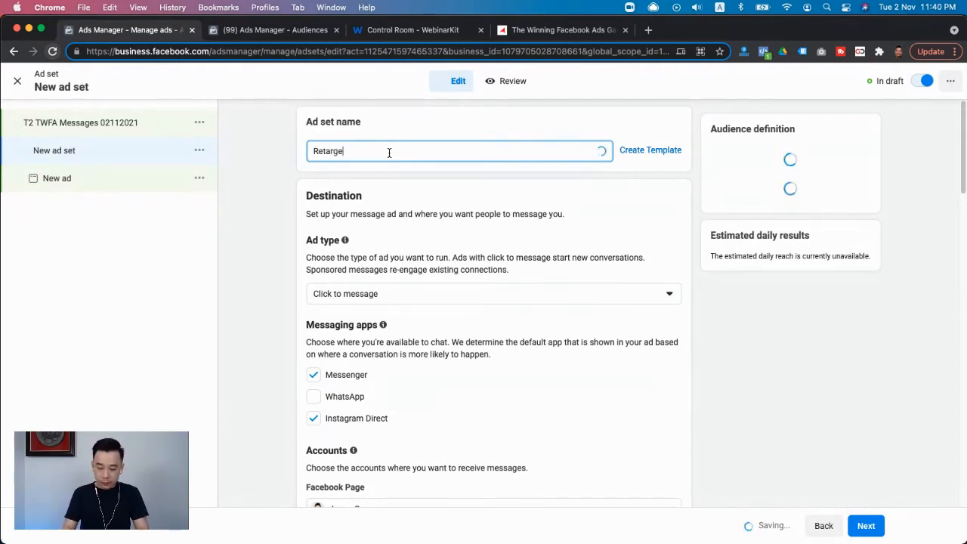
pyautogui.write('ting 7days')
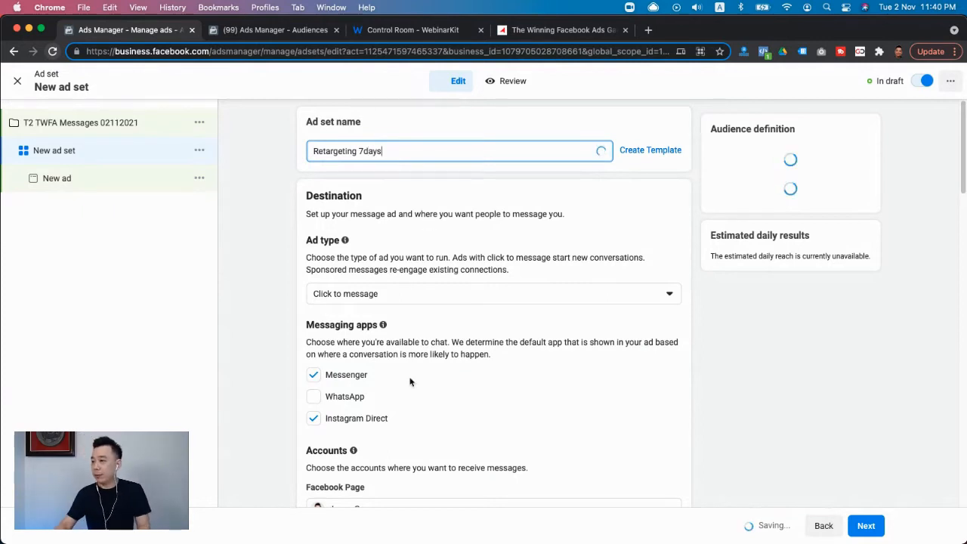
# - Remove Instagram Direct from the ad set's messaging apps, leaving Messenger as the only one selected
pyautogui.scroll(-1, 425, 387)
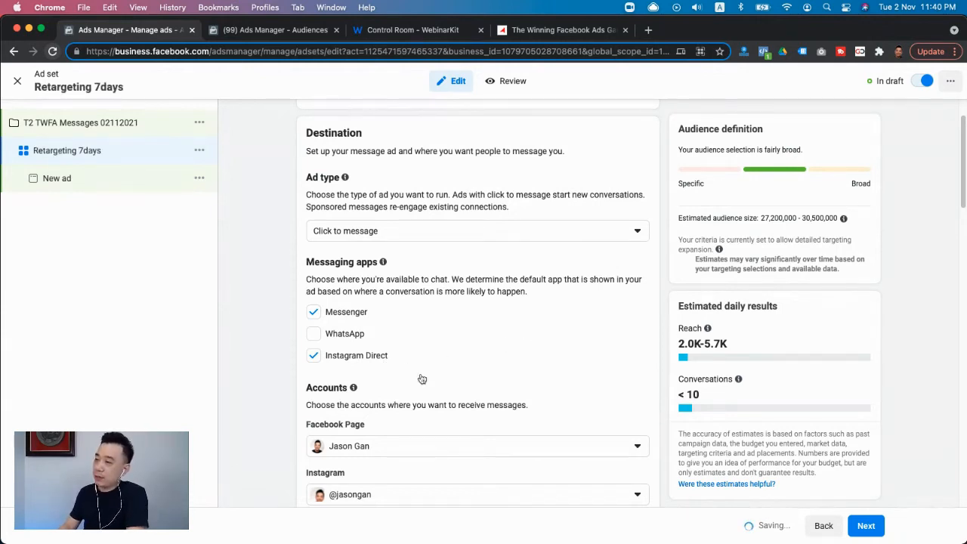
pyautogui.scroll(-5, 433, 378)
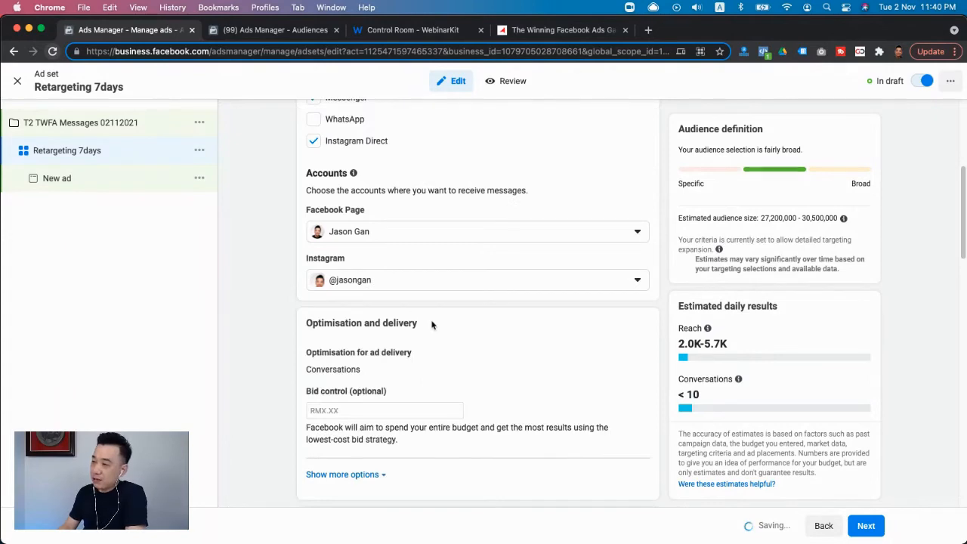
pyautogui.scroll(-10, 384, 371)
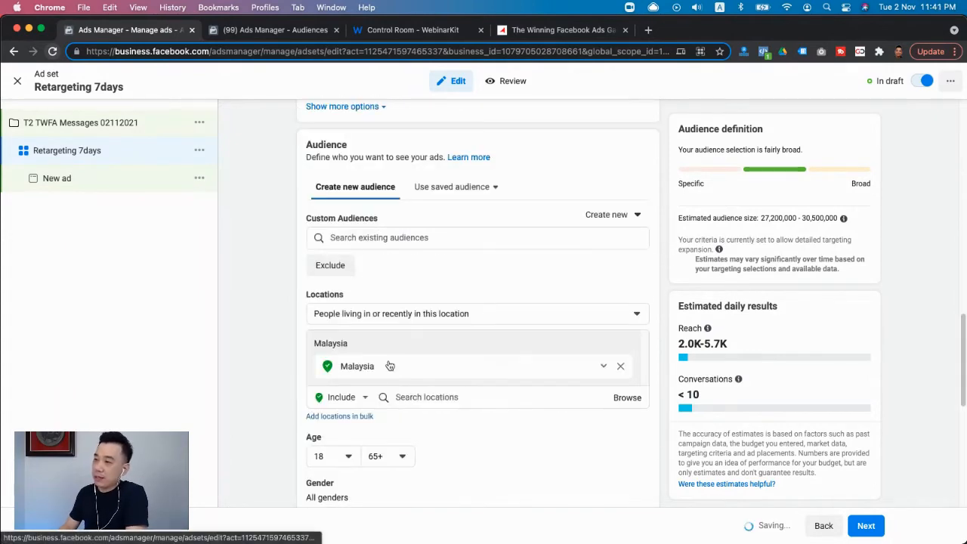
pyautogui.scroll(10, 388, 367)
pyautogui.scroll(3, 388, 366)
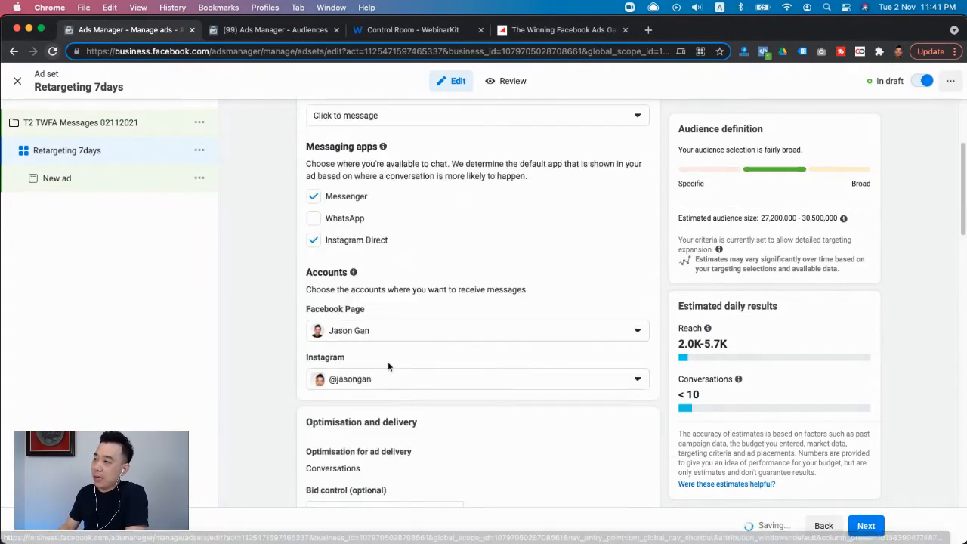
pyautogui.click(314, 240)
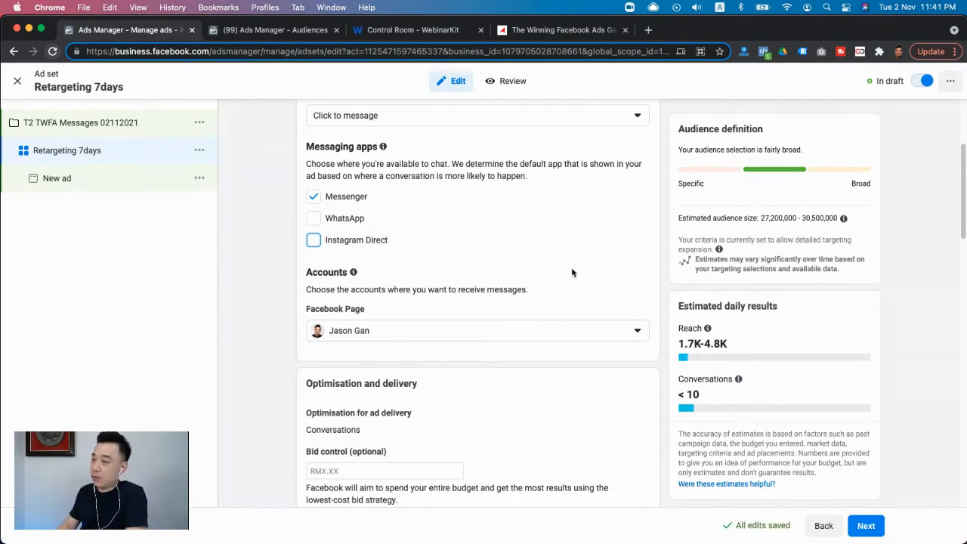
# - Set the ad set's daily budget to RM5
pyautogui.scroll(-3, 574, 272)
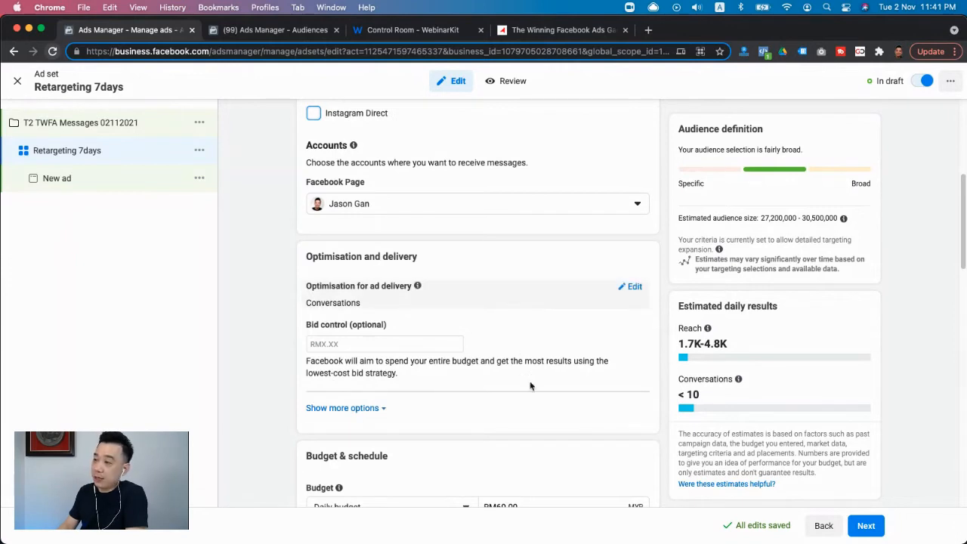
pyautogui.scroll(-3, 570, 348)
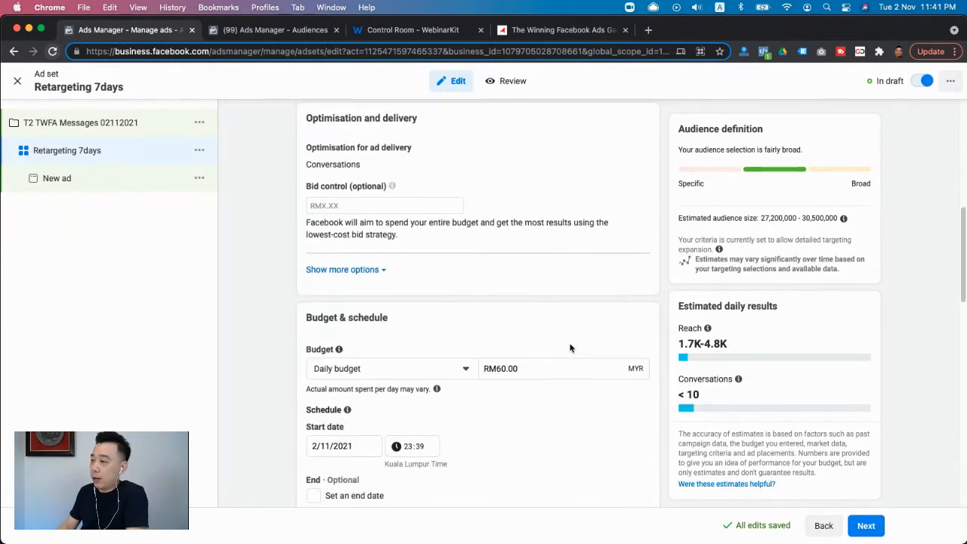
pyautogui.click(533, 369)
pyautogui.press('super+a')
pyautogui.write('5')
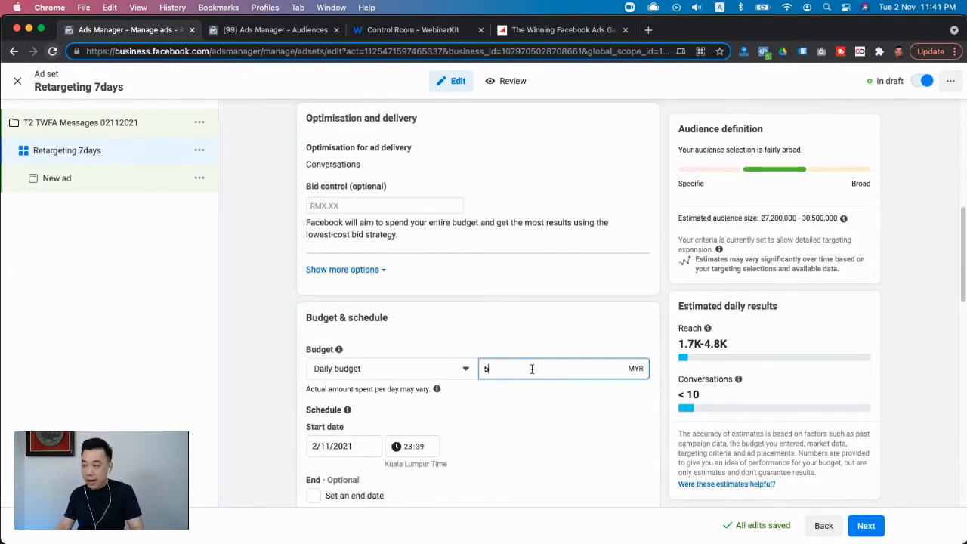
pyautogui.click(265, 374)
# - Start a new custom audience for the ad set with Video as its source
pyautogui.scroll(-7, 265, 376)
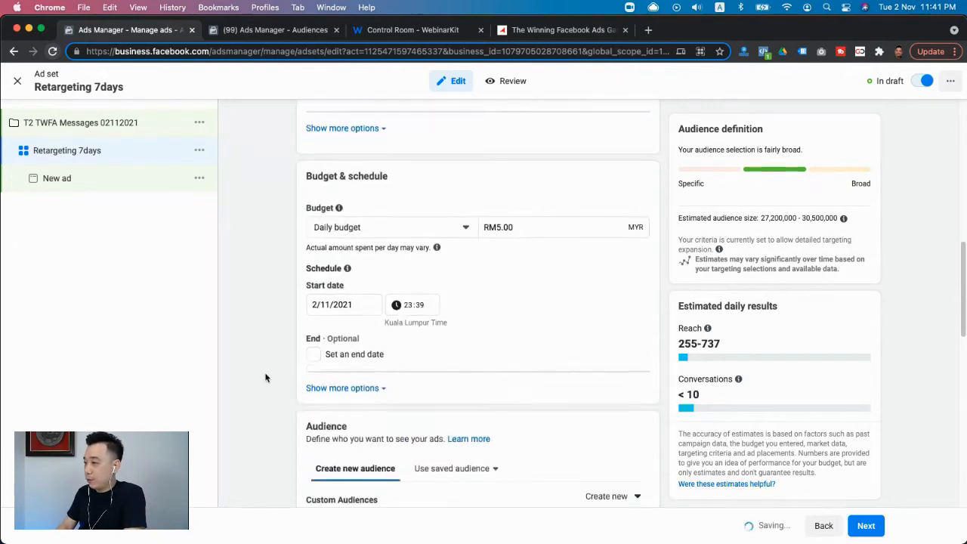
pyautogui.scroll(-2, 265, 377)
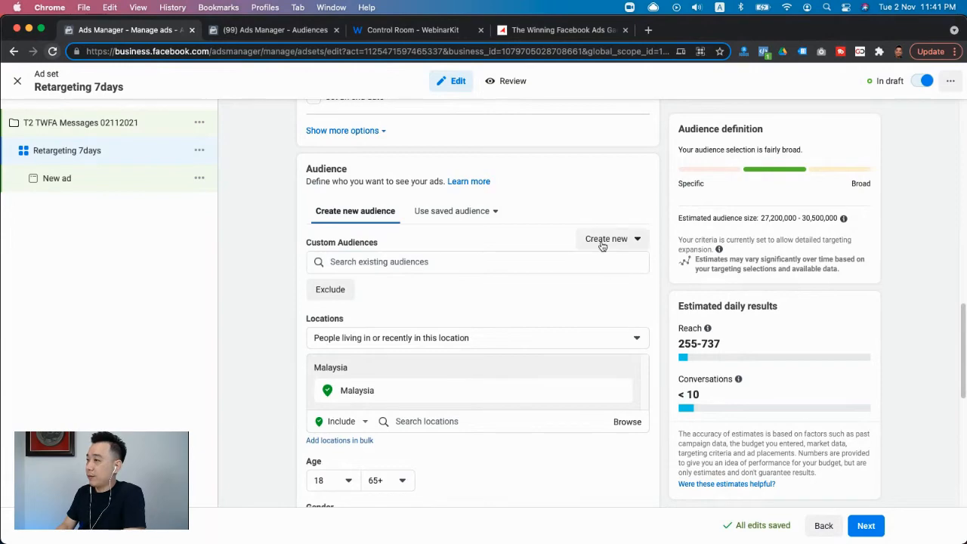
pyautogui.click(603, 242)
pyautogui.click(605, 273)
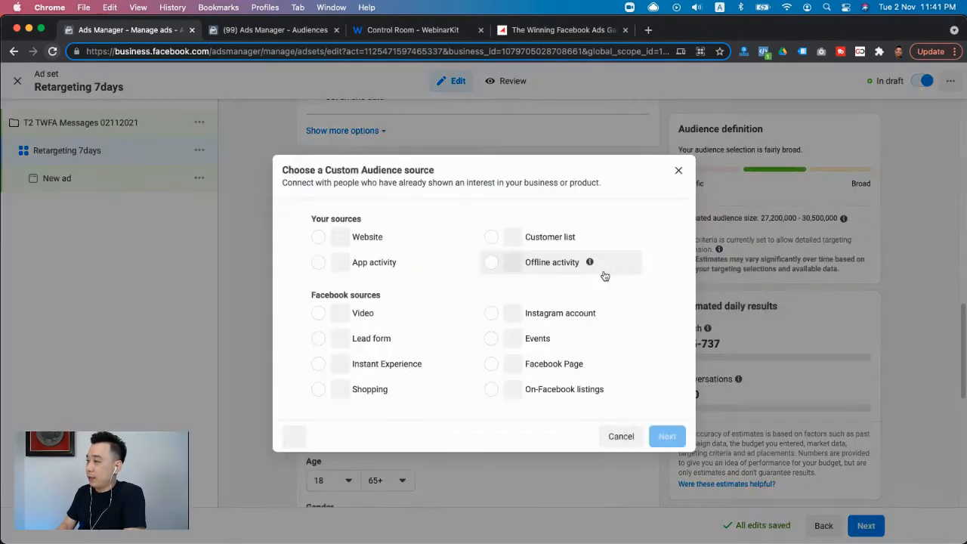
pyautogui.click(355, 318)
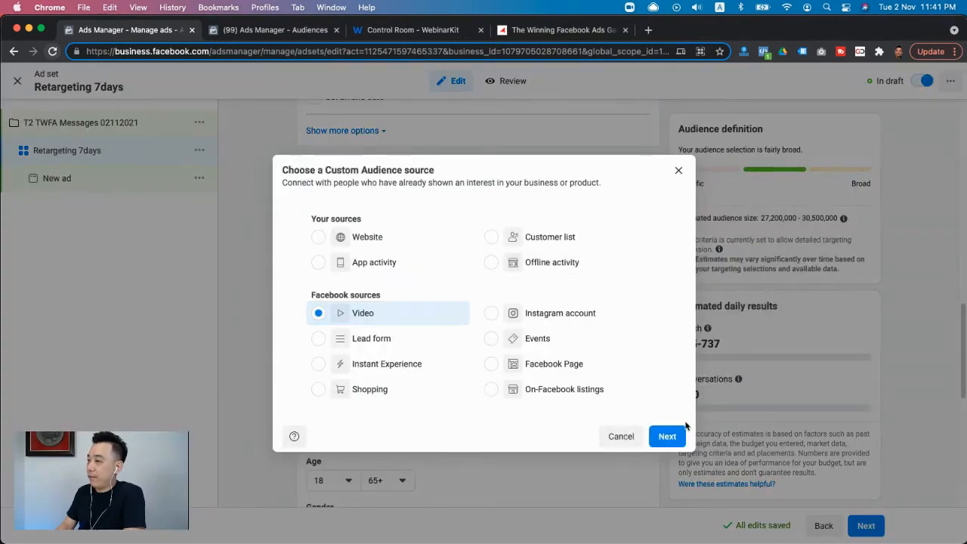
pyautogui.click(668, 436)
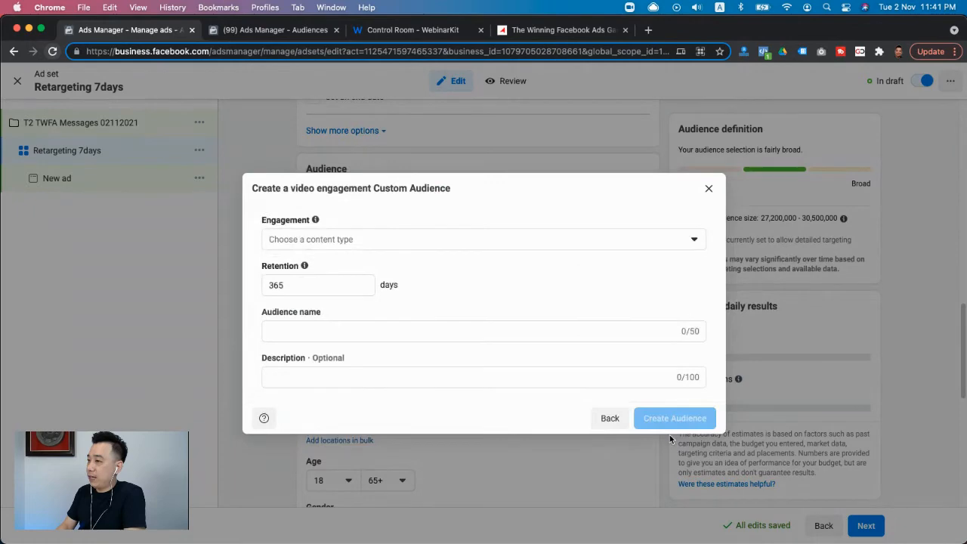
# - Define the engagement as people who have watched at least 50% of the Untitled Video uploaded 2 Nov 2021
pyautogui.click(409, 239)
pyautogui.click(401, 350)
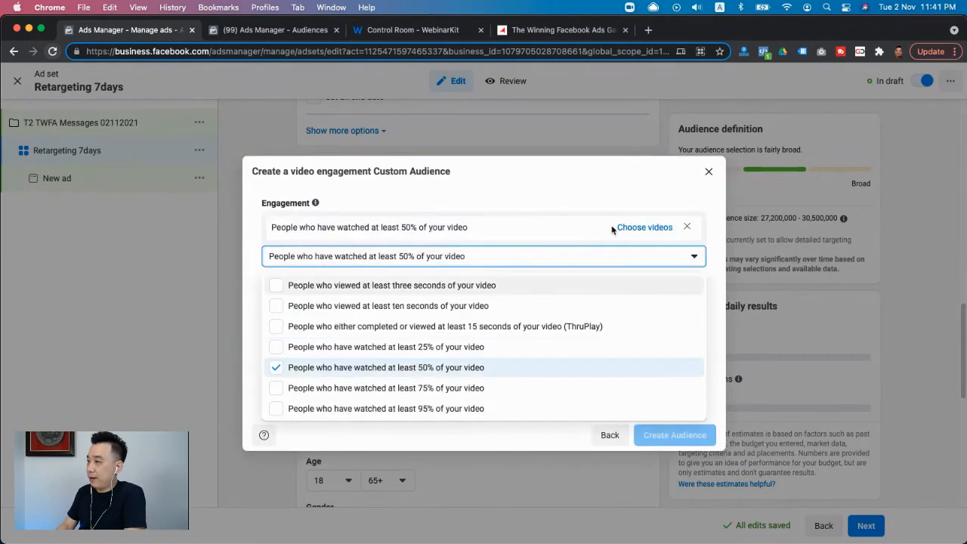
pyautogui.click(639, 225)
pyautogui.click(639, 225)
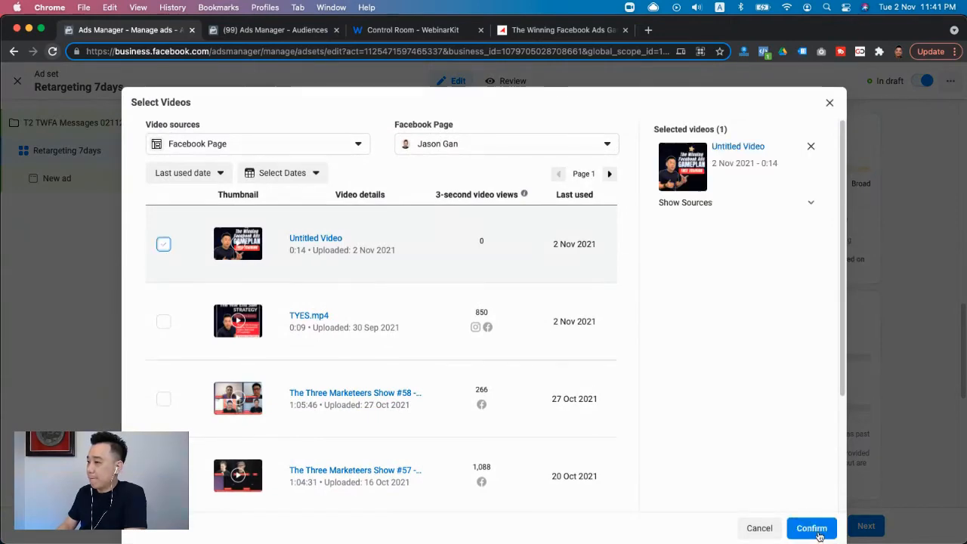
pyautogui.click(811, 528)
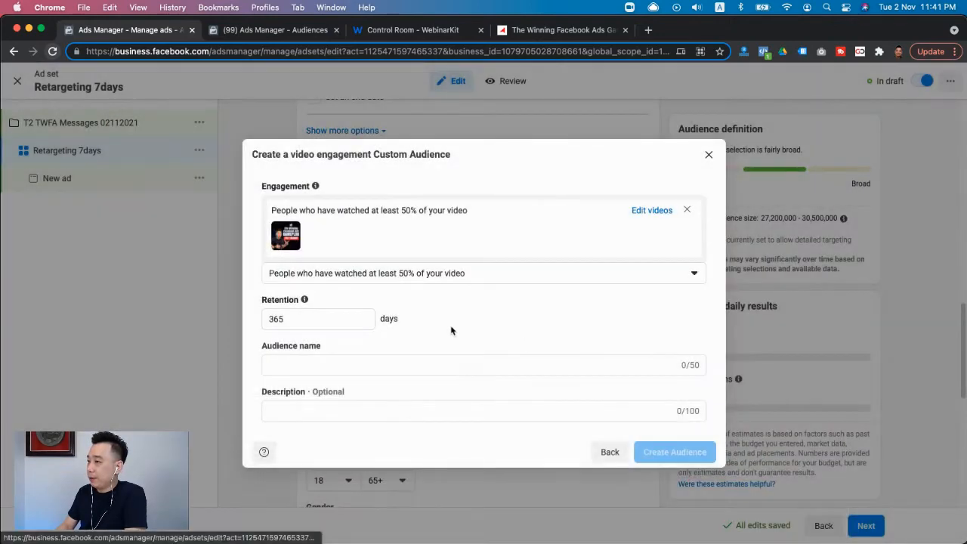
# - Set the video audience's retention to 7 days, name it "TWFA Lead Gen 50% 7days", and create it
pyautogui.click(309, 322)
pyautogui.doubleClick(309, 323)
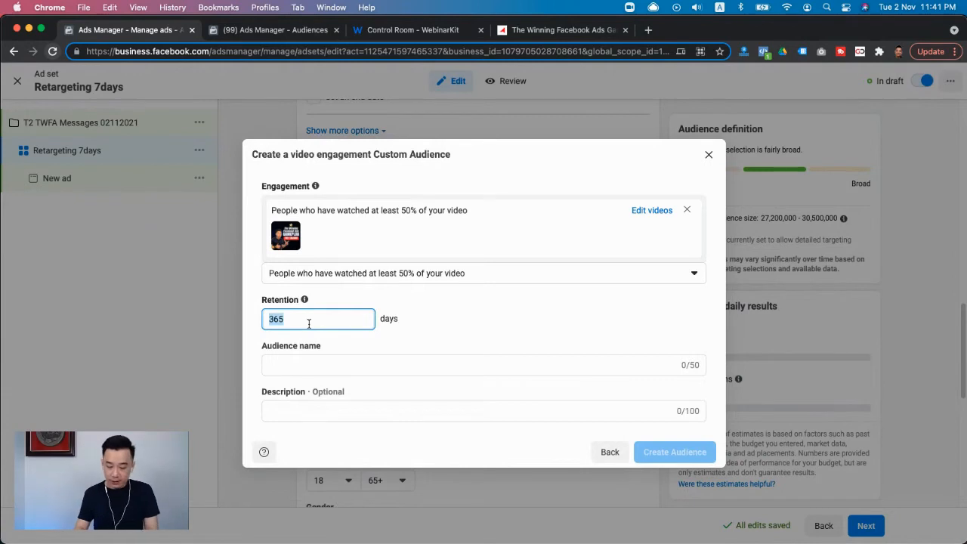
pyautogui.write('7')
pyautogui.click(318, 365)
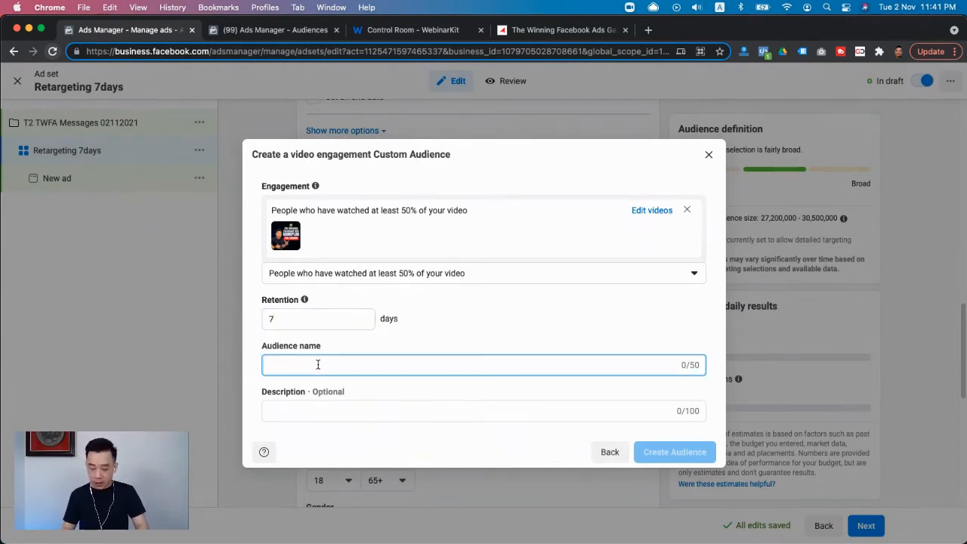
pyautogui.write('TWFA L')
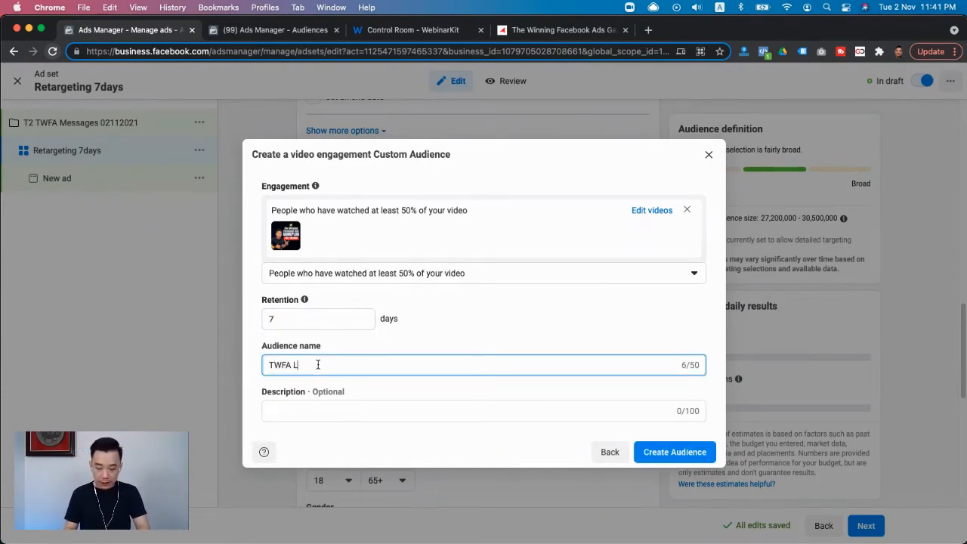
pyautogui.write('ead Gen')
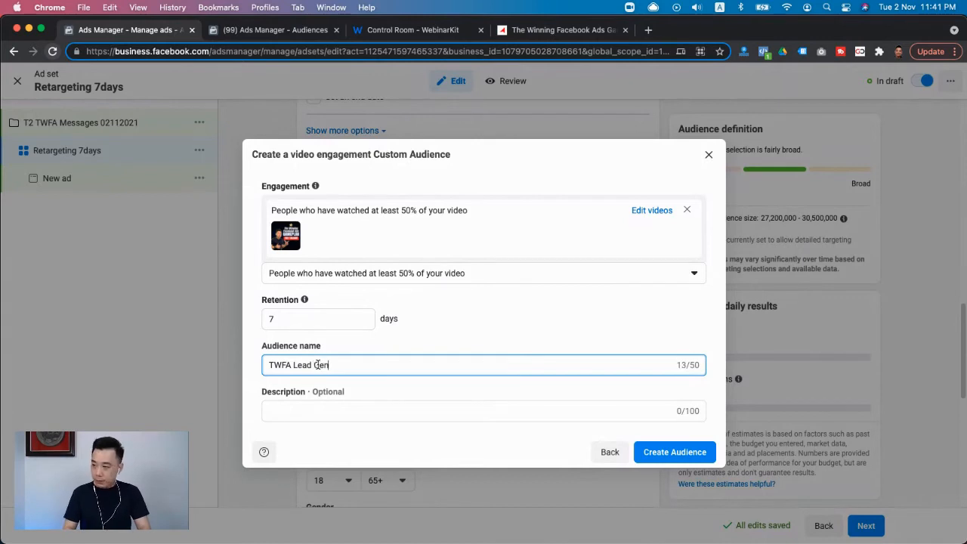
pyautogui.write(' V')
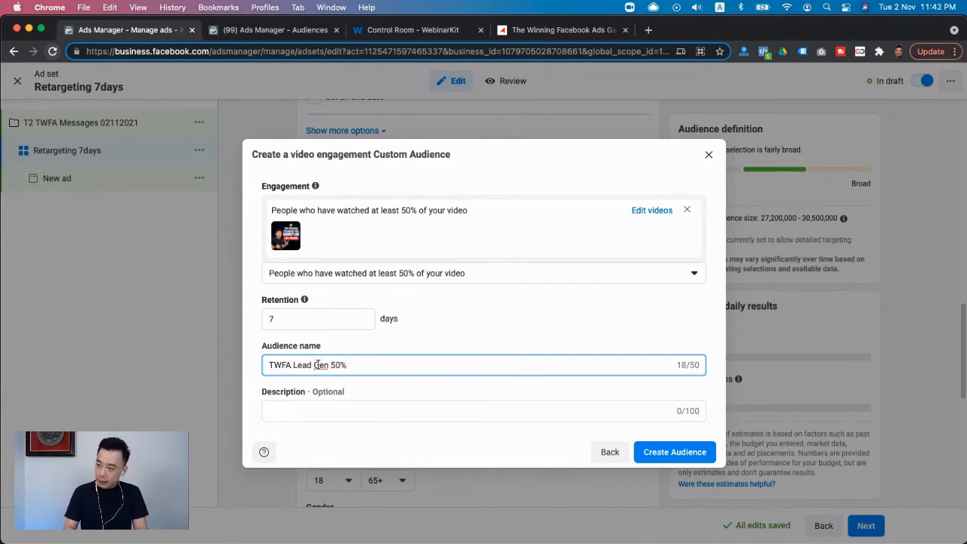
pyautogui.write('% 7days')
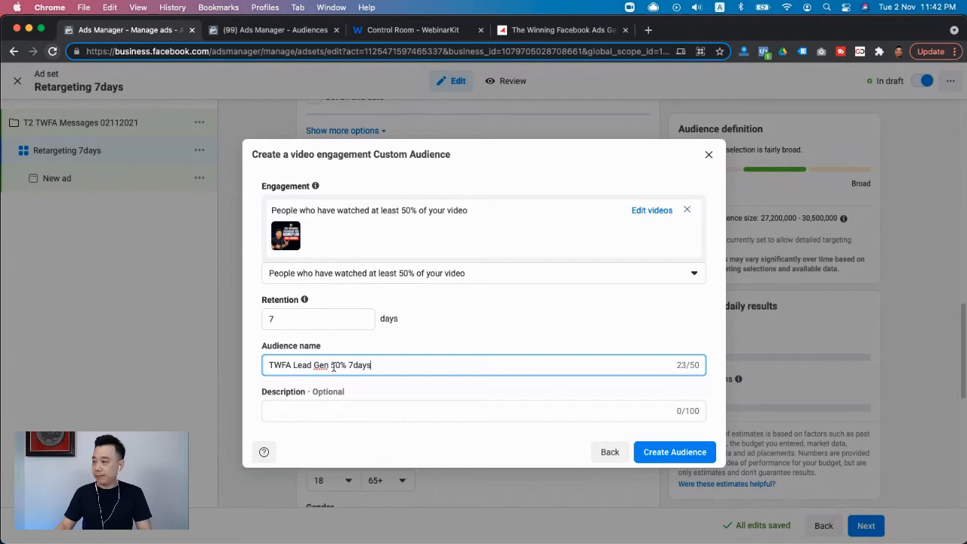
pyautogui.click(653, 453)
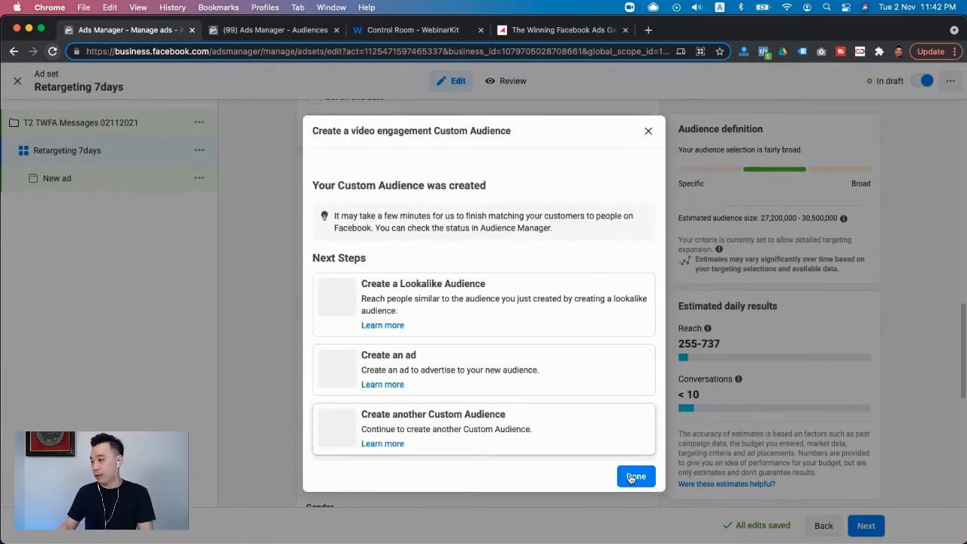
pyautogui.click(632, 477)
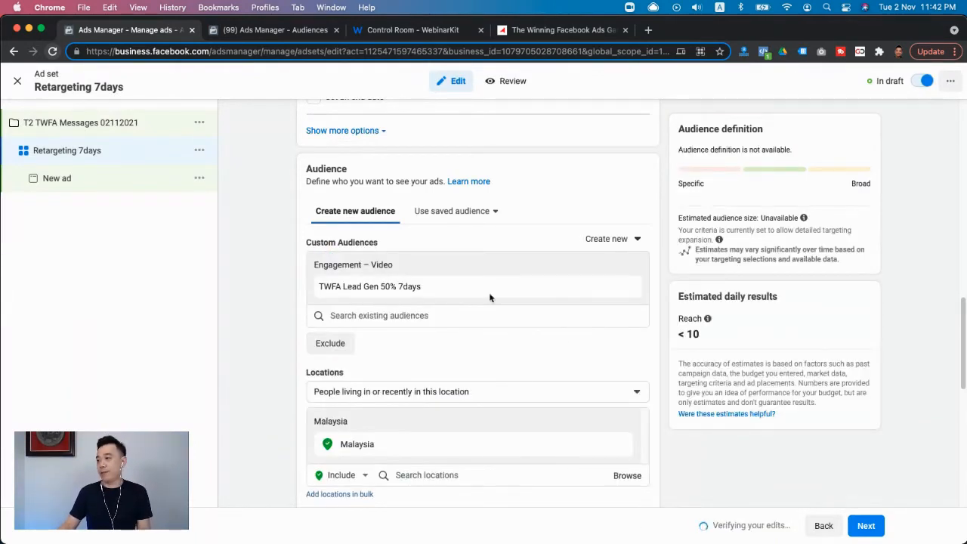
# - Start another new custom audience for the ad set with Lead form as its source
pyautogui.click(608, 245)
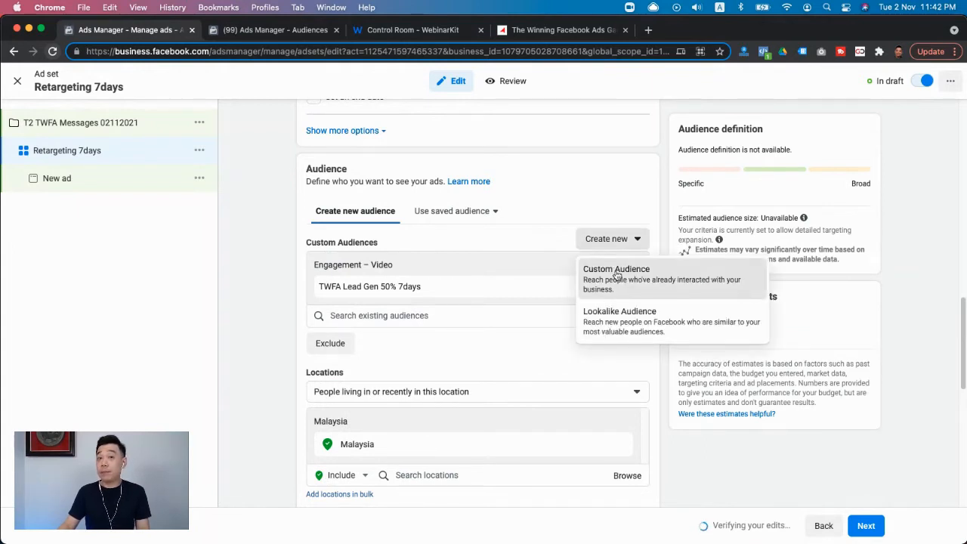
pyautogui.click(617, 272)
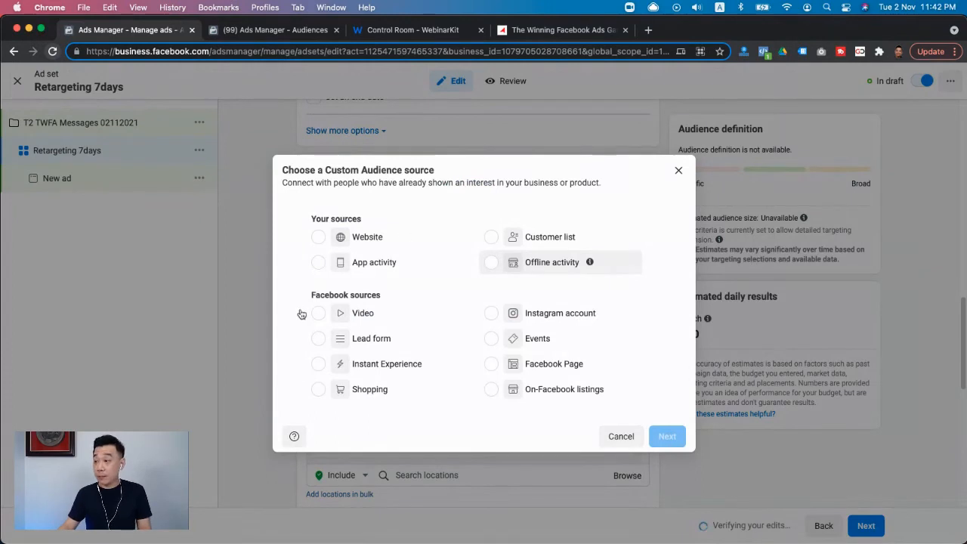
pyautogui.click(364, 340)
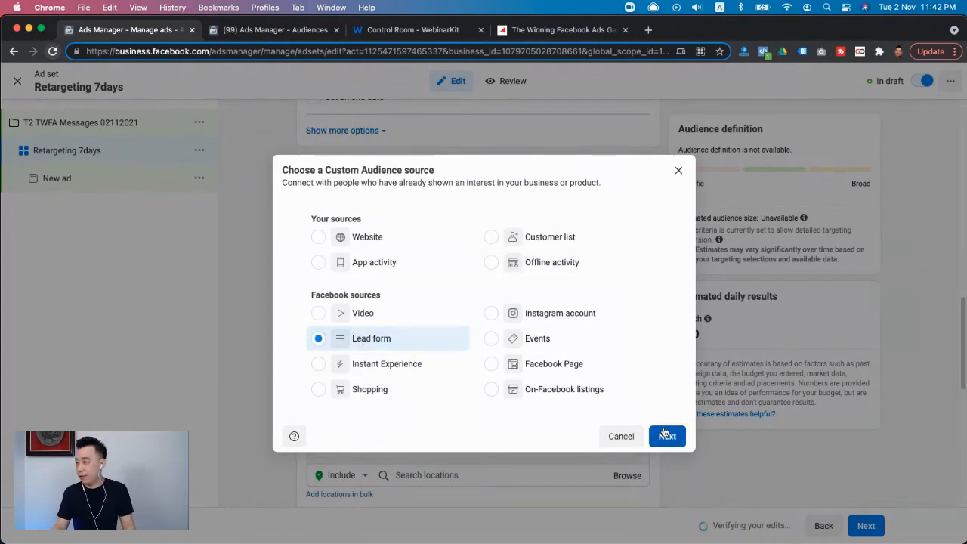
pyautogui.click(665, 433)
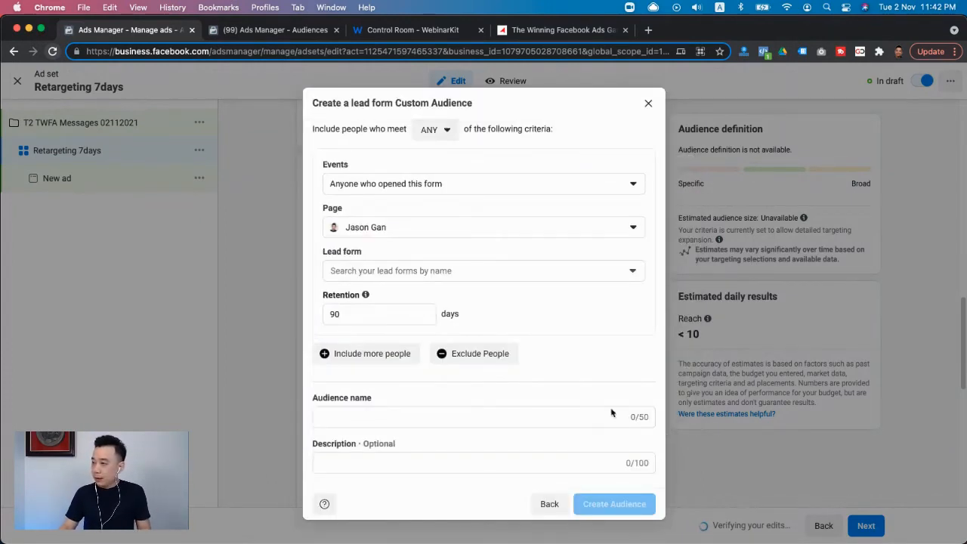
# - Define the audience as people who opened but didn't submit the 6DC13 Test Form, with a retention of 7 days
pyautogui.click(423, 188)
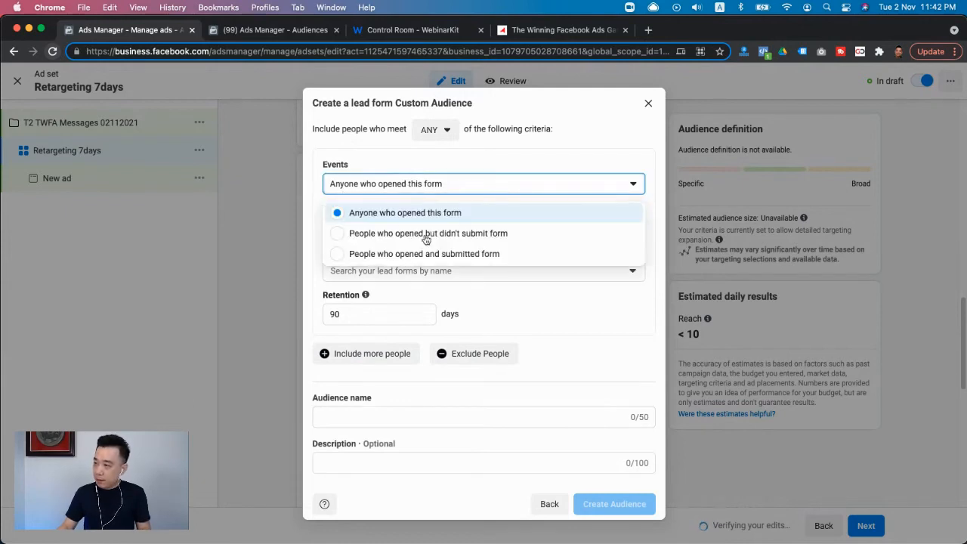
pyautogui.click(451, 237)
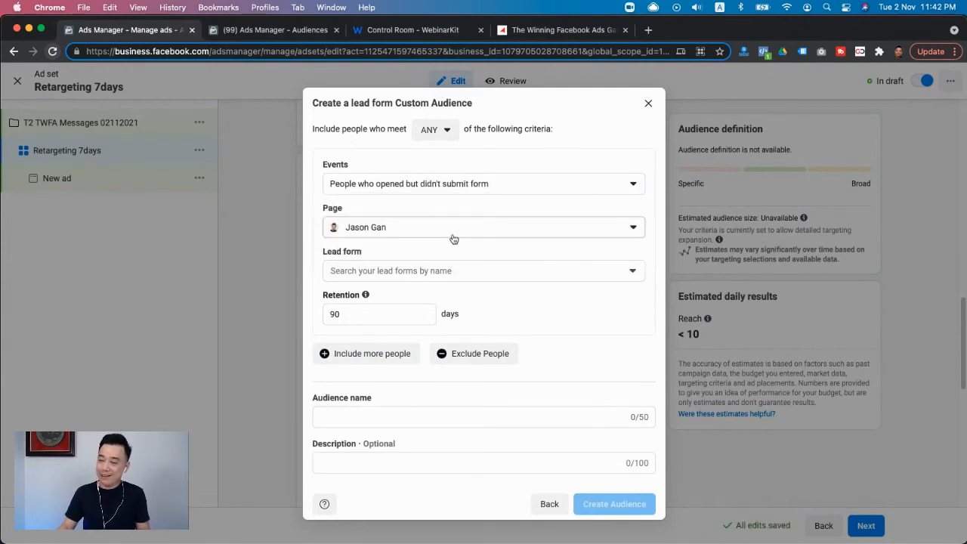
pyautogui.click(381, 272)
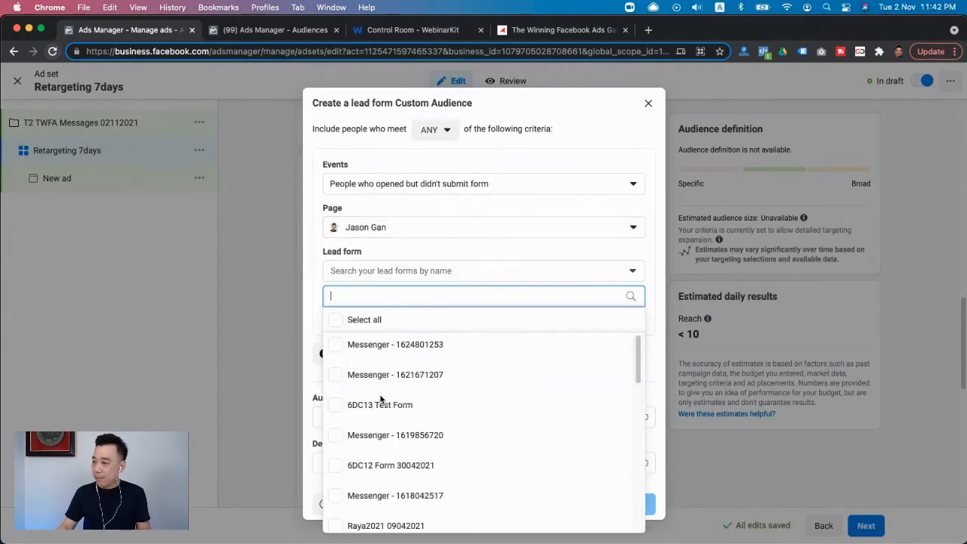
pyautogui.click(357, 409)
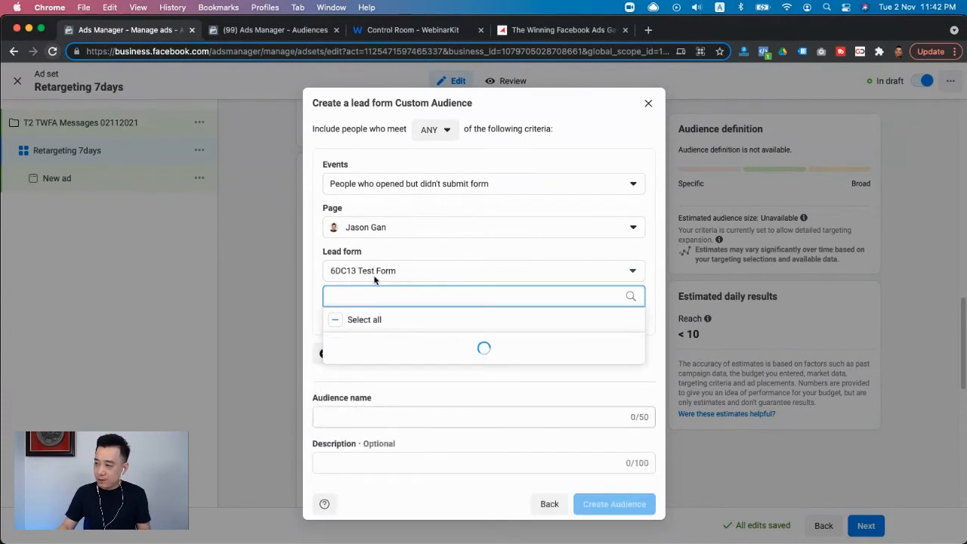
pyautogui.click(316, 325)
pyautogui.doubleClick(365, 311)
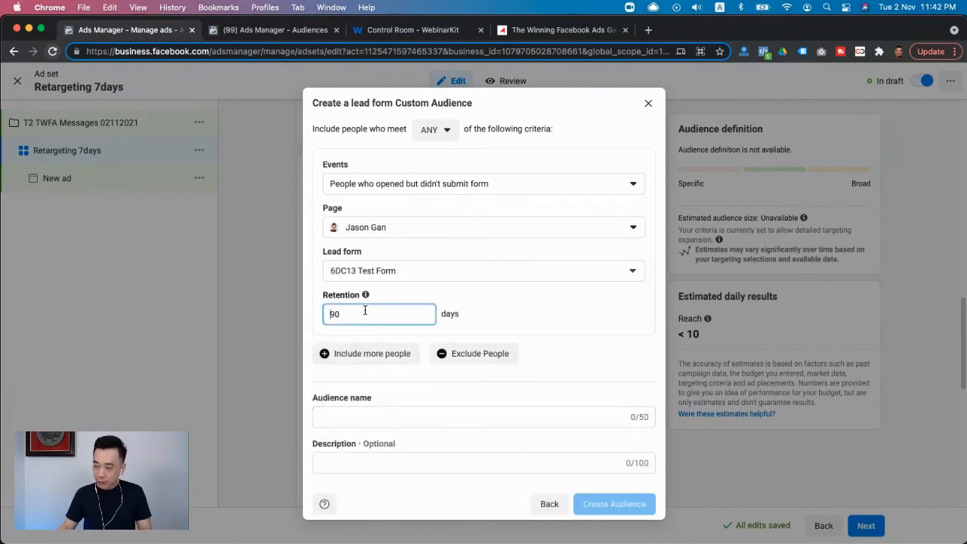
pyautogui.write('7')
# - Name the lead form audience "TWFA Lead Gen Opened X Submitted 7days" and create it
pyautogui.click(358, 417)
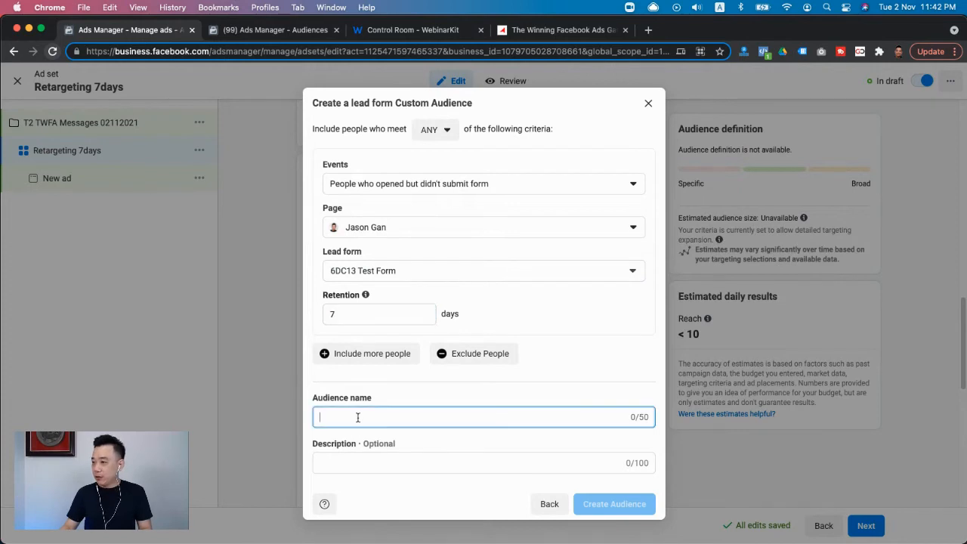
pyautogui.write('TWFA L')
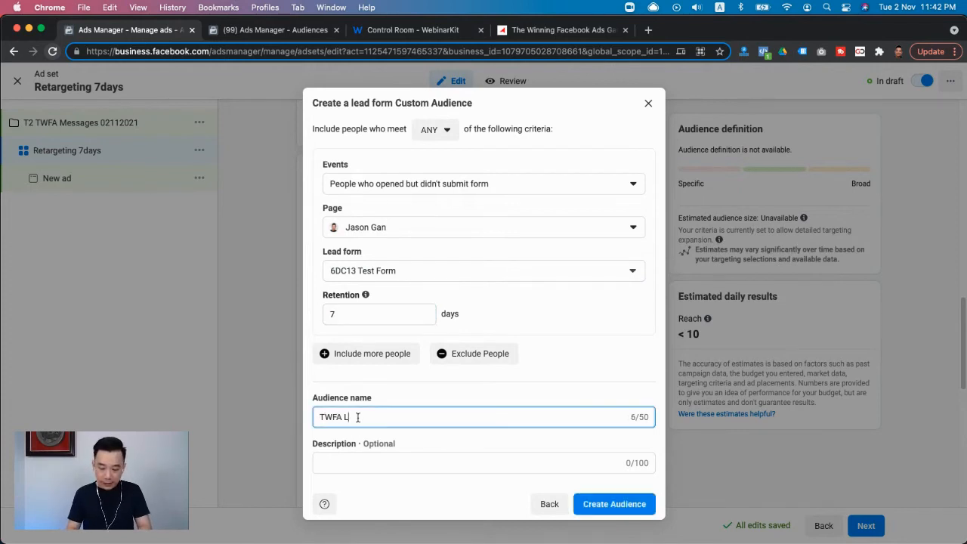
pyautogui.write('ead Gen ')
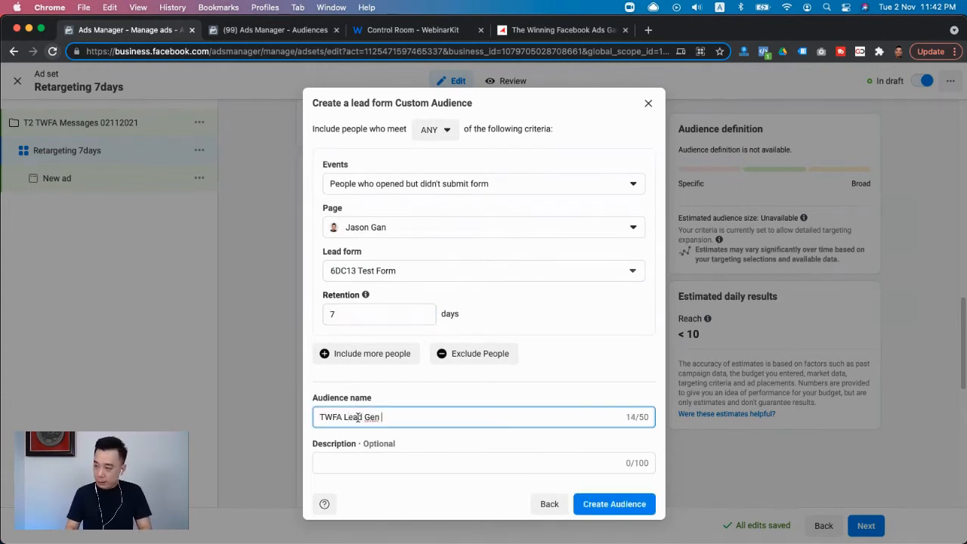
pyautogui.write('Opene')
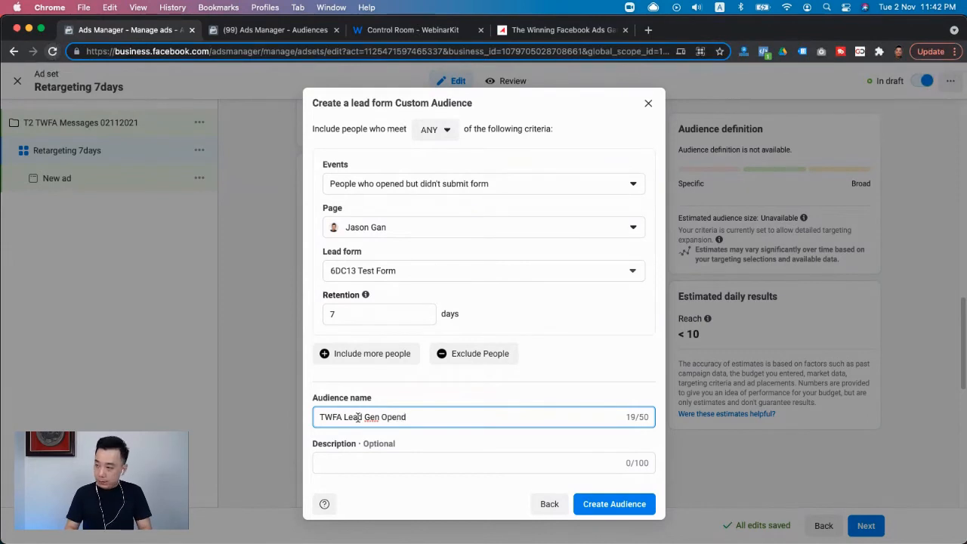
pyautogui.write('d')
pyautogui.press('BackSpace')
pyautogui.write('ed ')
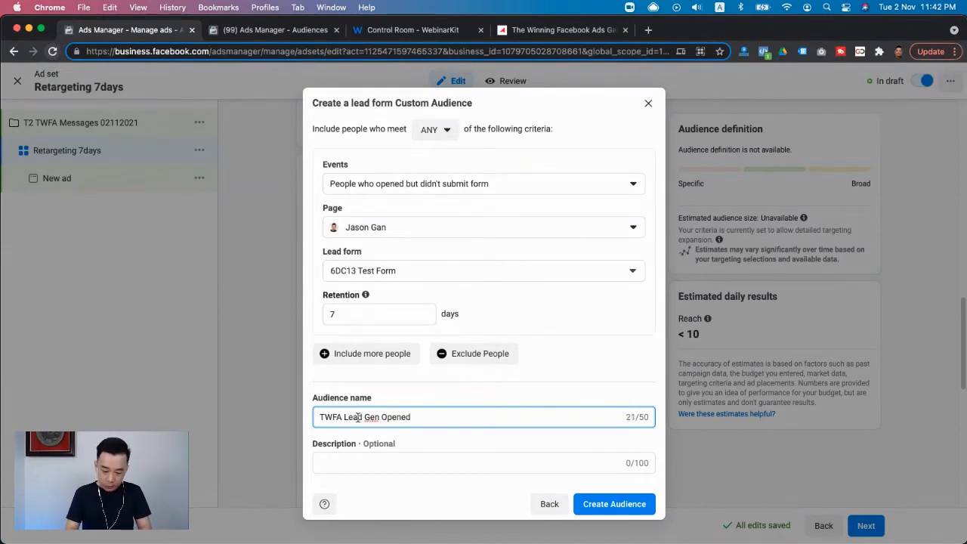
pyautogui.write('X Submitte')
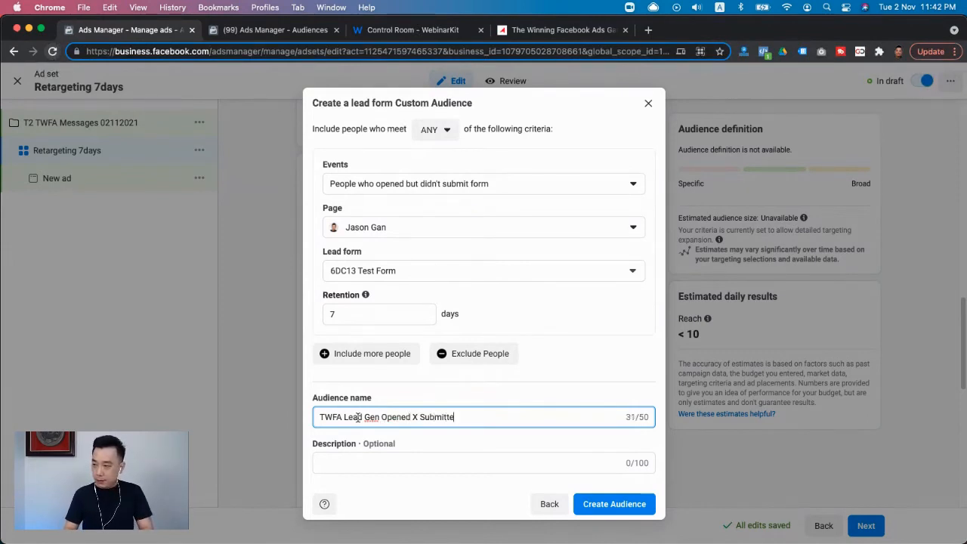
pyautogui.write('df')
pyautogui.write('7days')
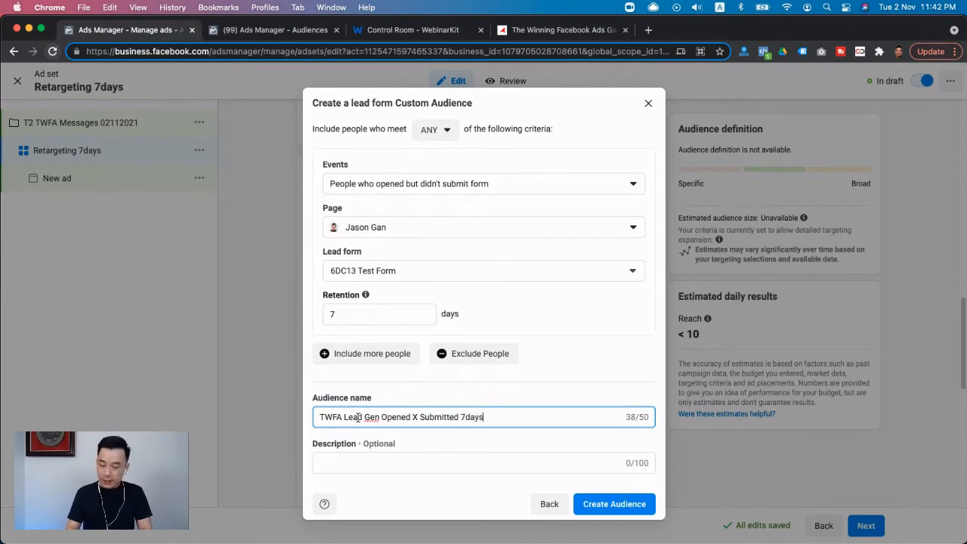
pyautogui.click(615, 505)
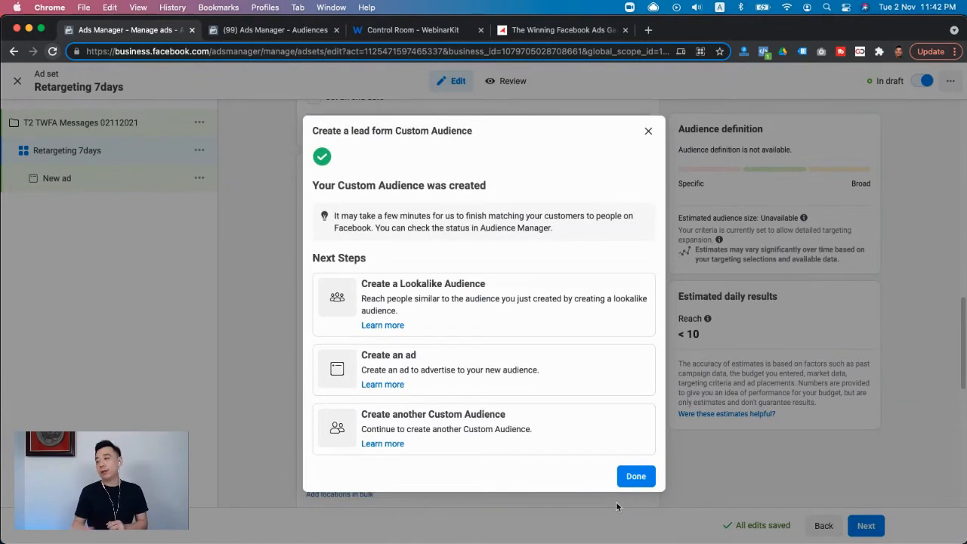
pyautogui.click(635, 477)
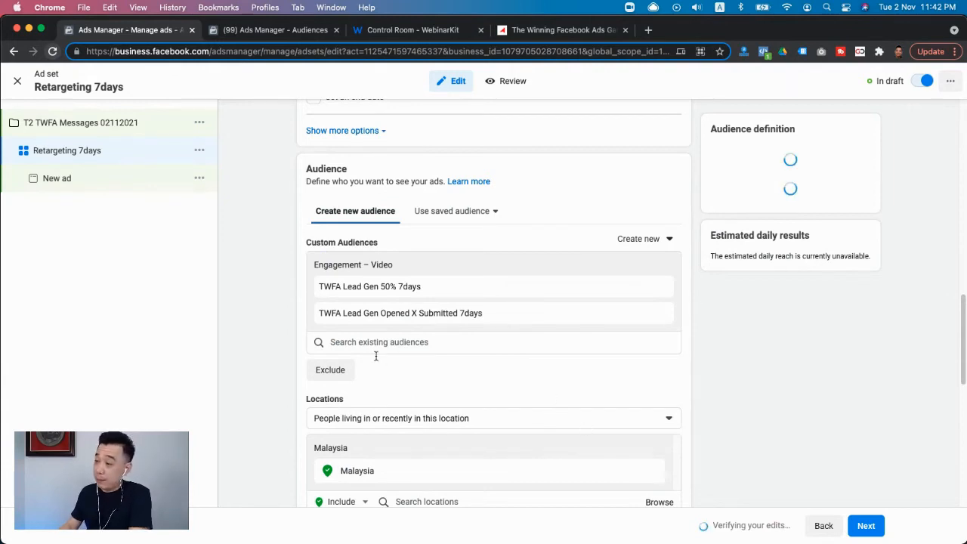
# - Exclude the existing custom audience "Lead Submitted Ultimate Exclusion 90days" from the ad set's targeting
pyautogui.click(330, 370)
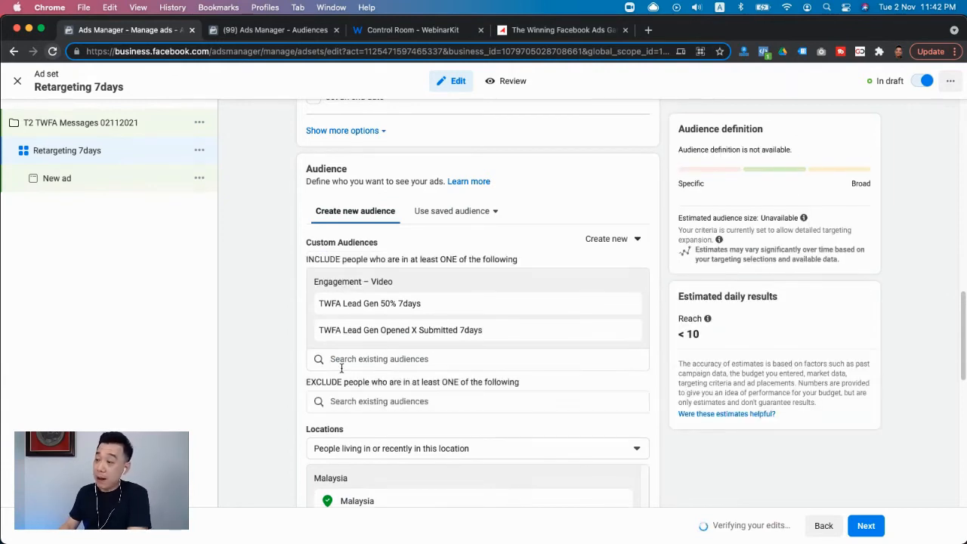
pyautogui.click(390, 400)
pyautogui.write('ult')
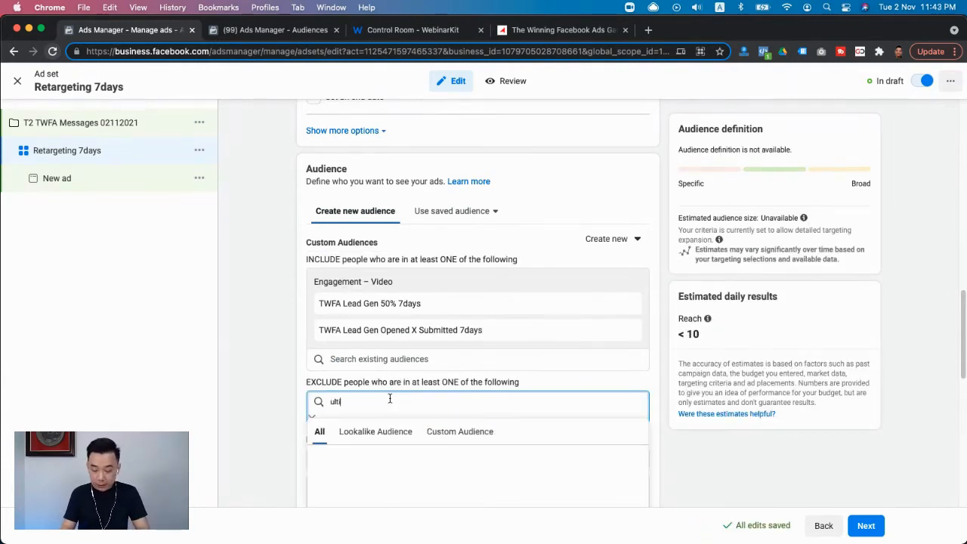
pyautogui.write('imate ex')
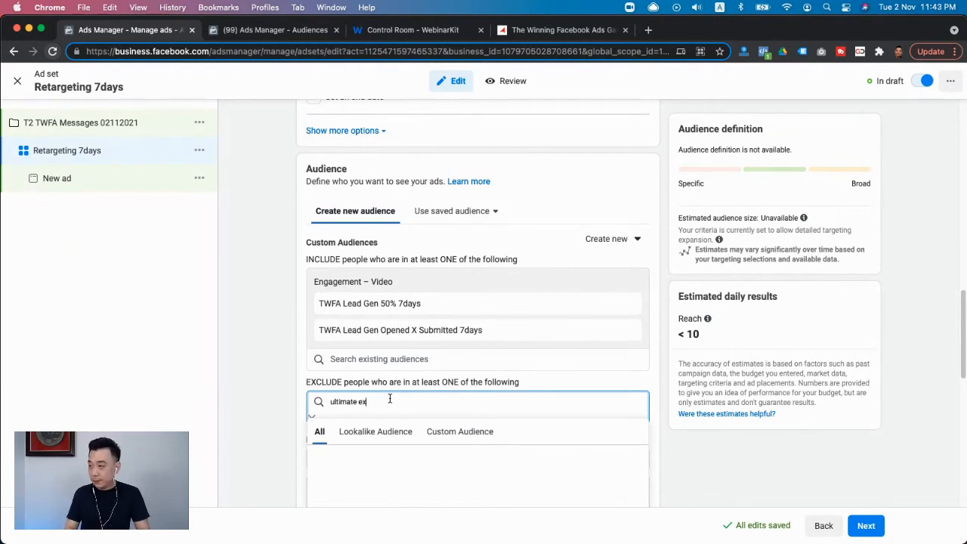
pyautogui.write('c')
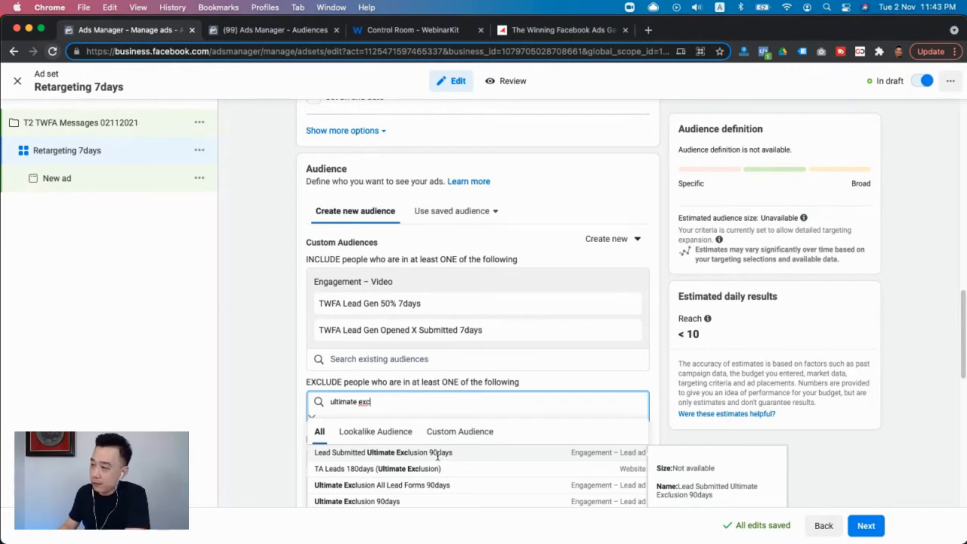
pyautogui.click(437, 453)
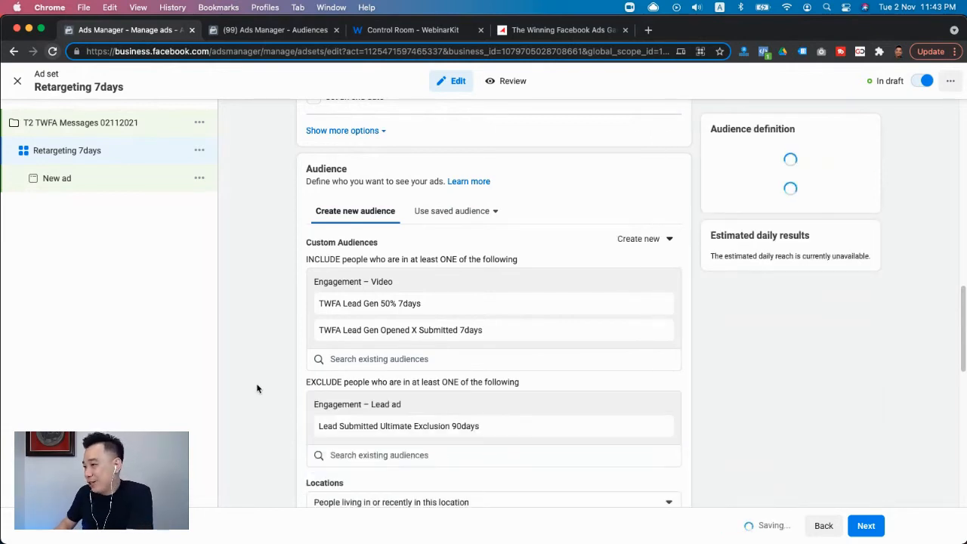
# - Keep the remaining ad set settings, proceed to the ad level and name the new ad "Messages 02112021"
pyautogui.scroll(-5, 256, 389)
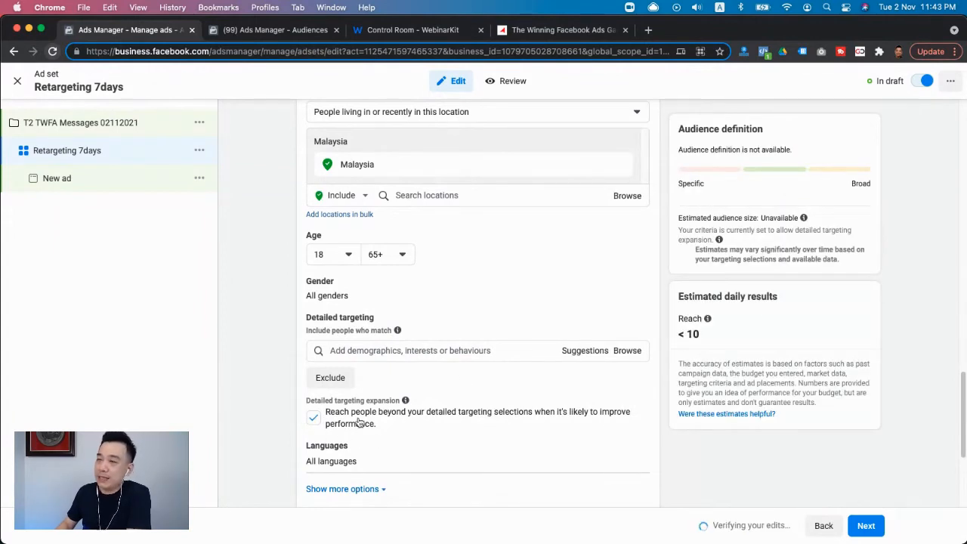
pyautogui.scroll(-1, 484, 394)
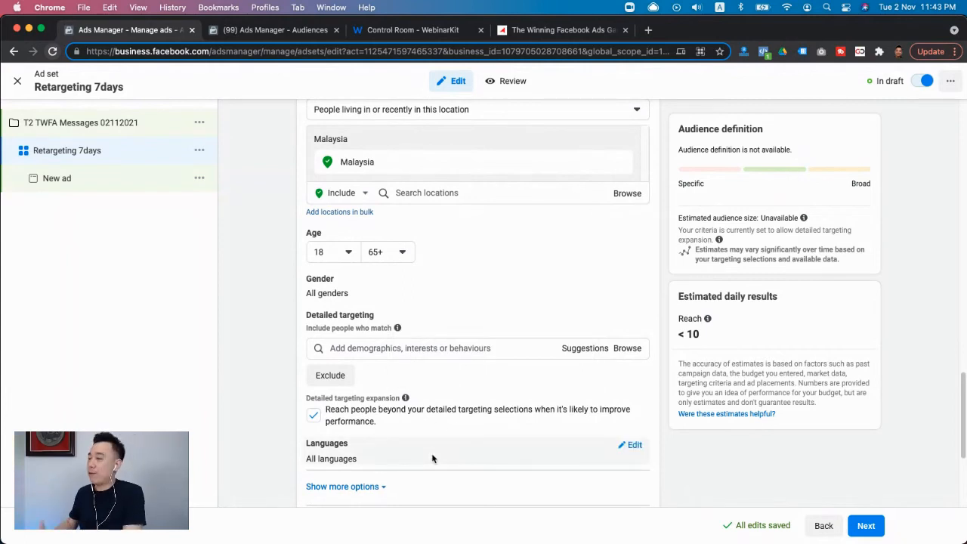
pyautogui.scroll(-5, 514, 412)
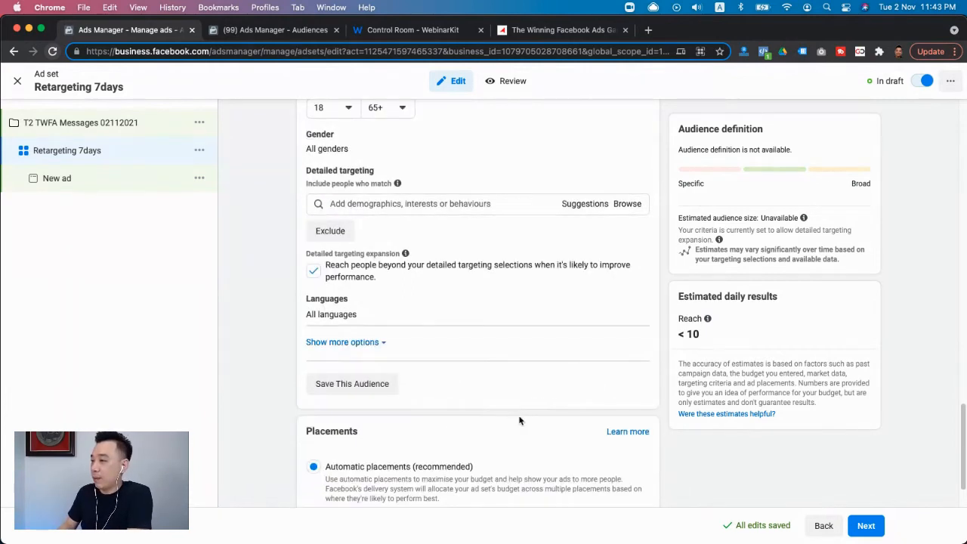
pyautogui.click(866, 526)
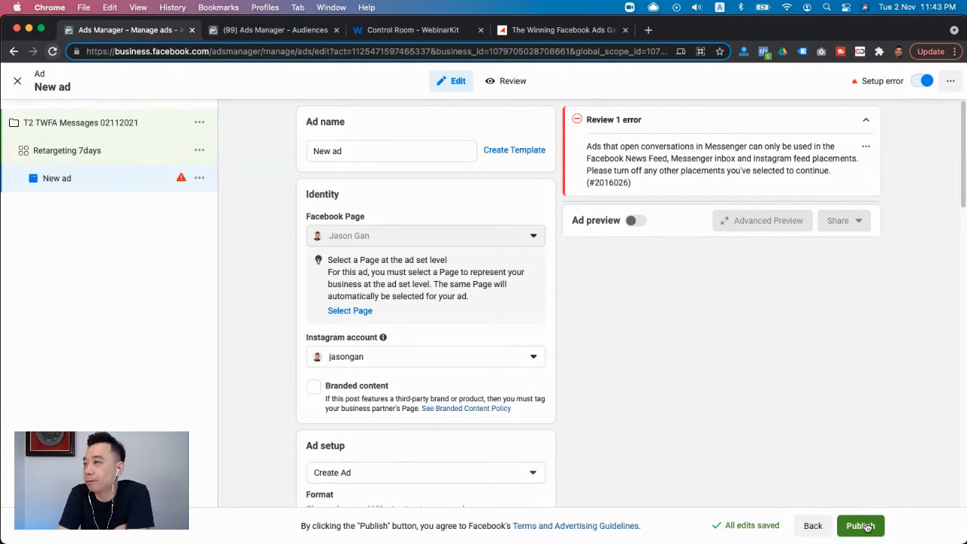
pyautogui.click(376, 147)
pyautogui.press('super+a')
pyautogui.write('Messages')
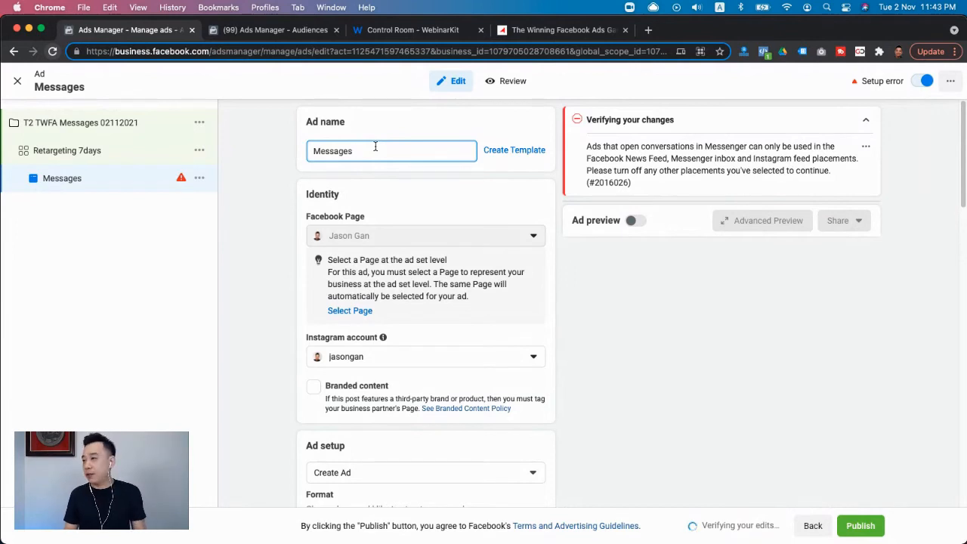
pyautogui.write('0')
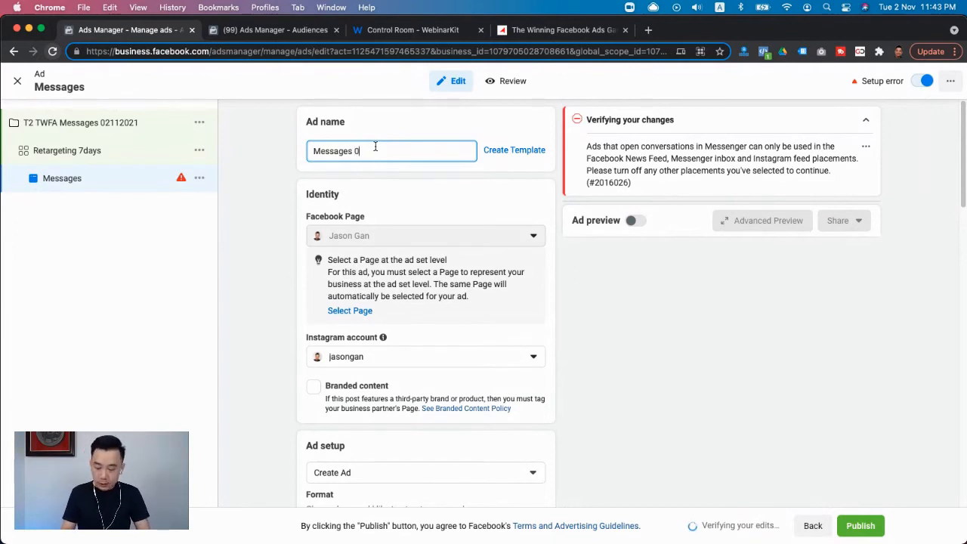
pyautogui.write('2112021')
# - Set the ad's message template type to Generate leads
pyautogui.scroll(-5, 452, 197)
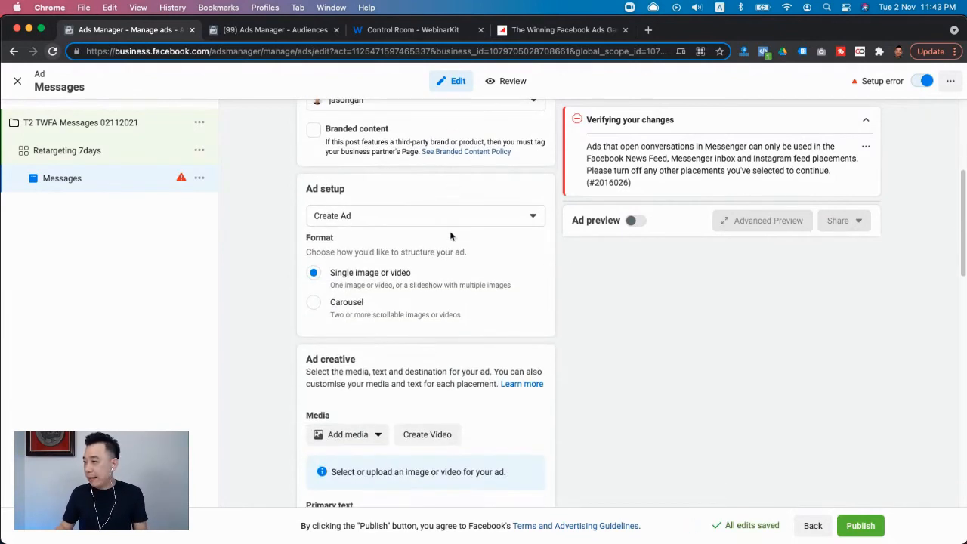
pyautogui.scroll(-8, 378, 288)
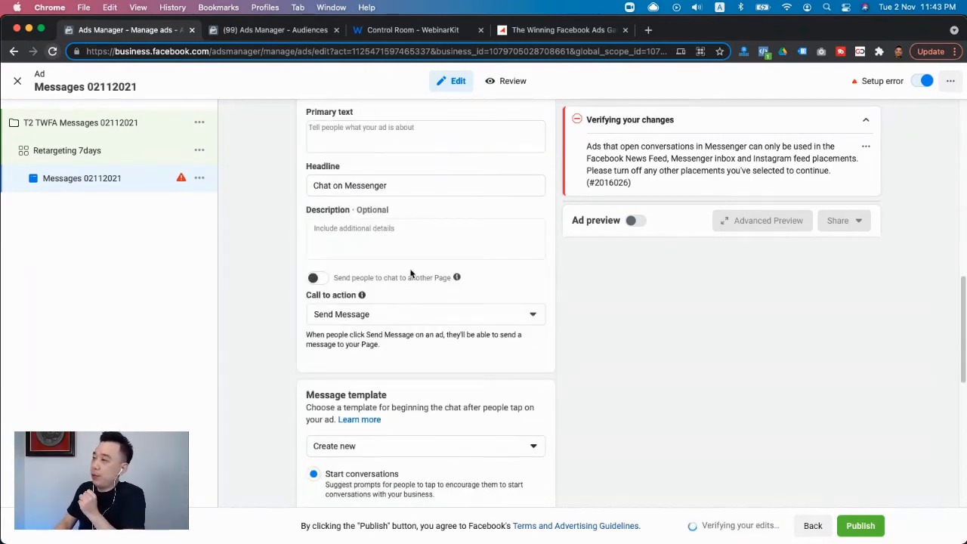
pyautogui.scroll(-2, 410, 273)
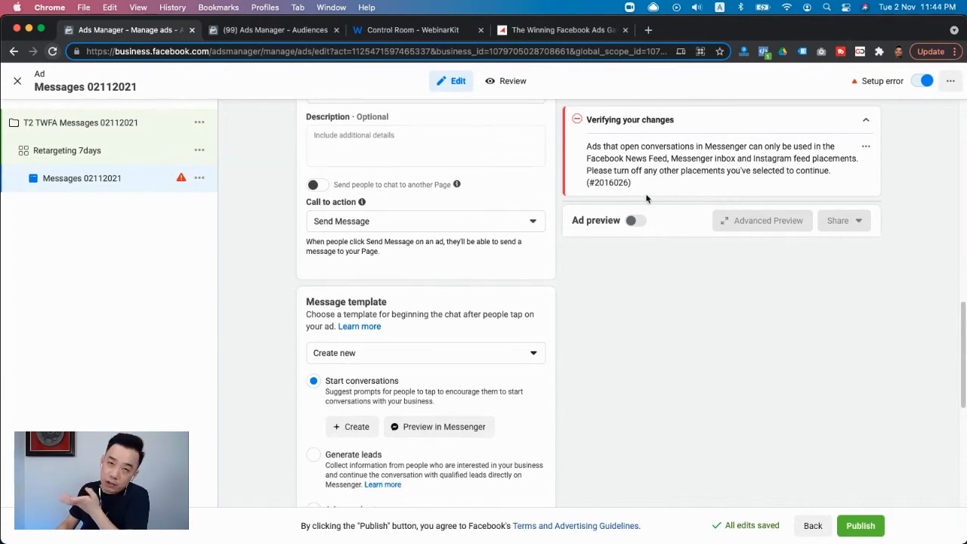
pyautogui.scroll(-5, 457, 343)
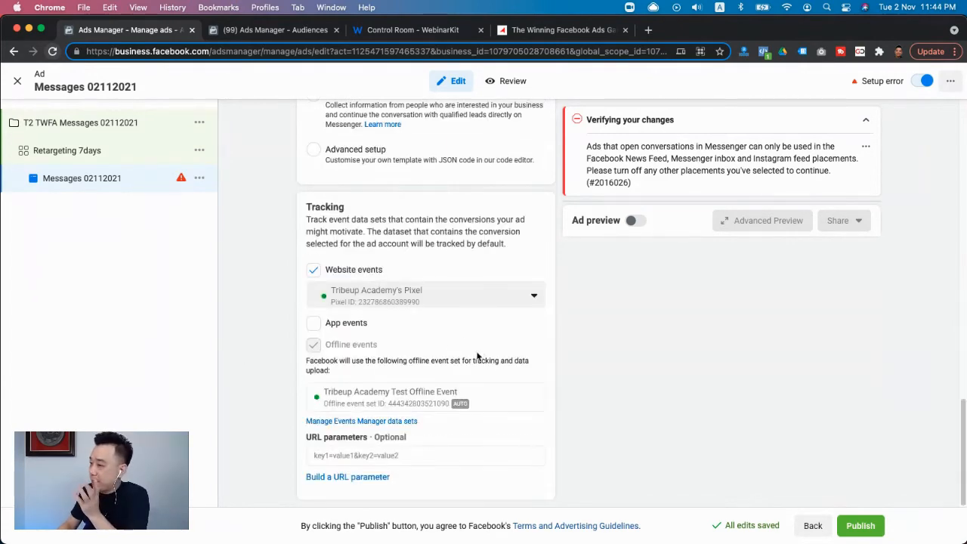
pyautogui.scroll(4, 458, 328)
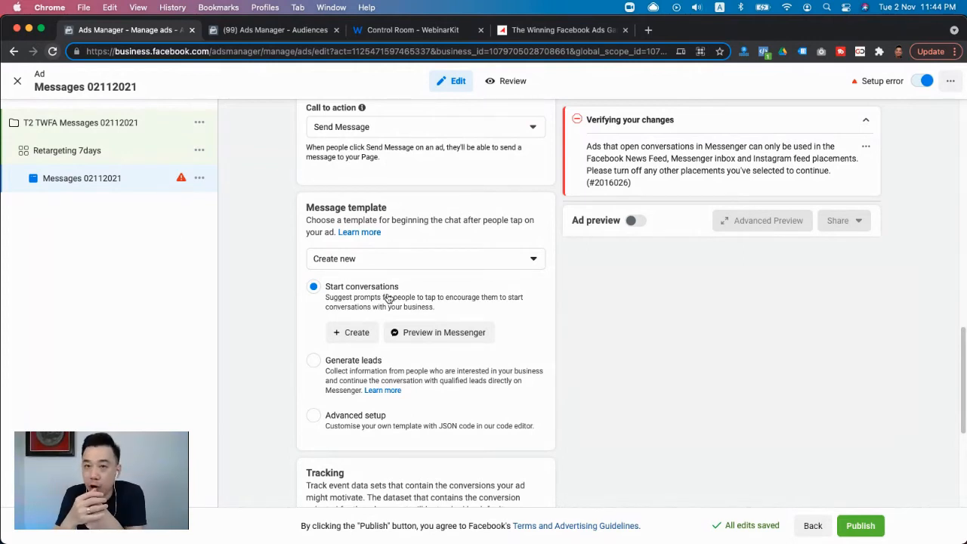
pyautogui.click(329, 365)
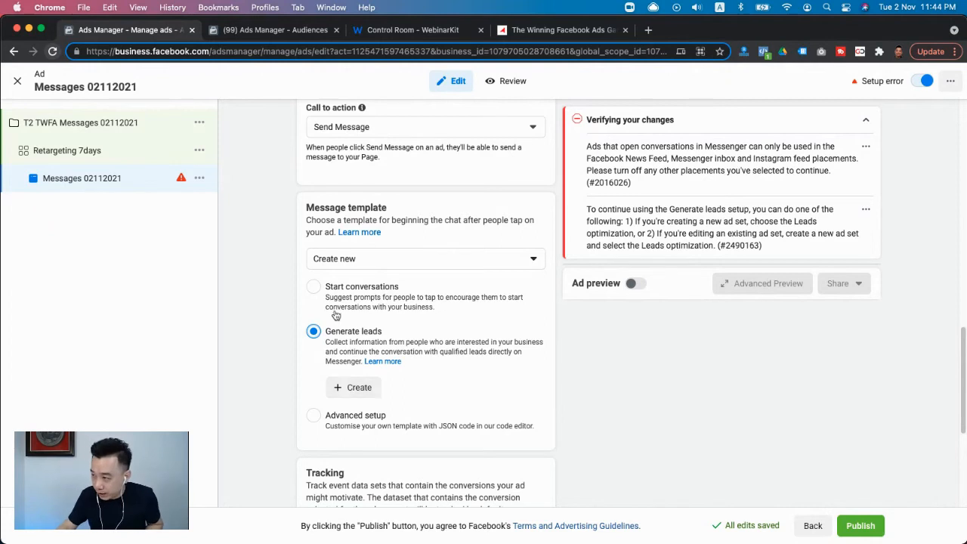
# - Create a new lead generation message template and review its welcome message, keeping the default text
pyautogui.click(364, 388)
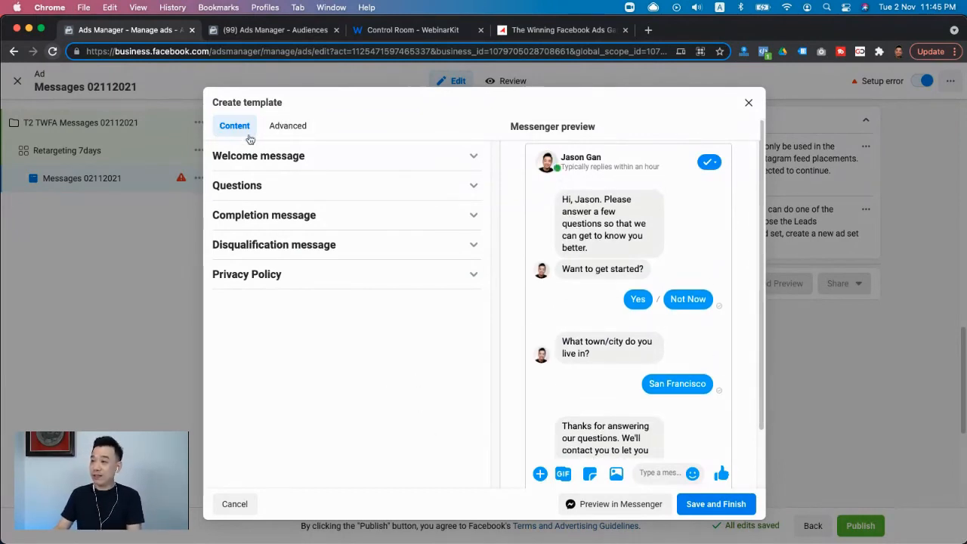
pyautogui.click(309, 154)
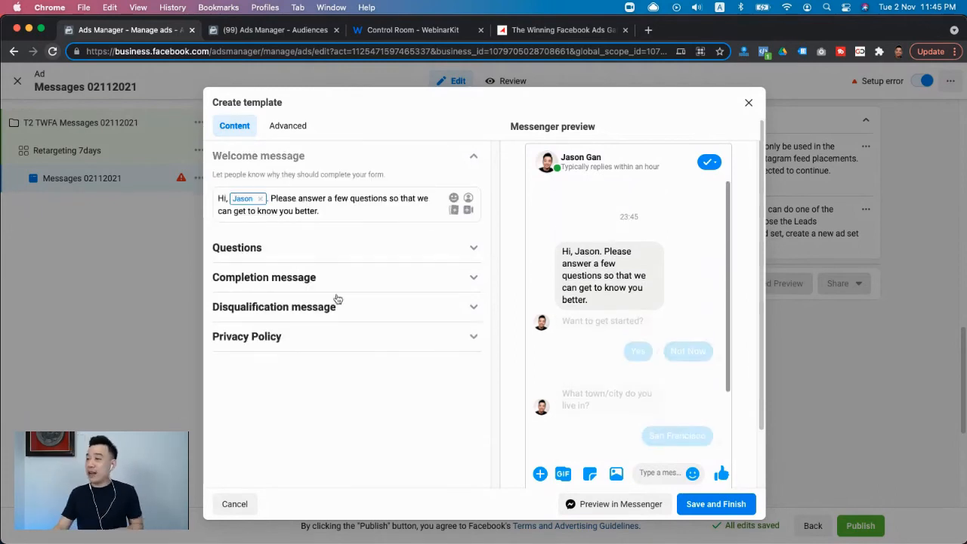
pyautogui.moveTo(341, 212); pyautogui.dragTo(288, 202)
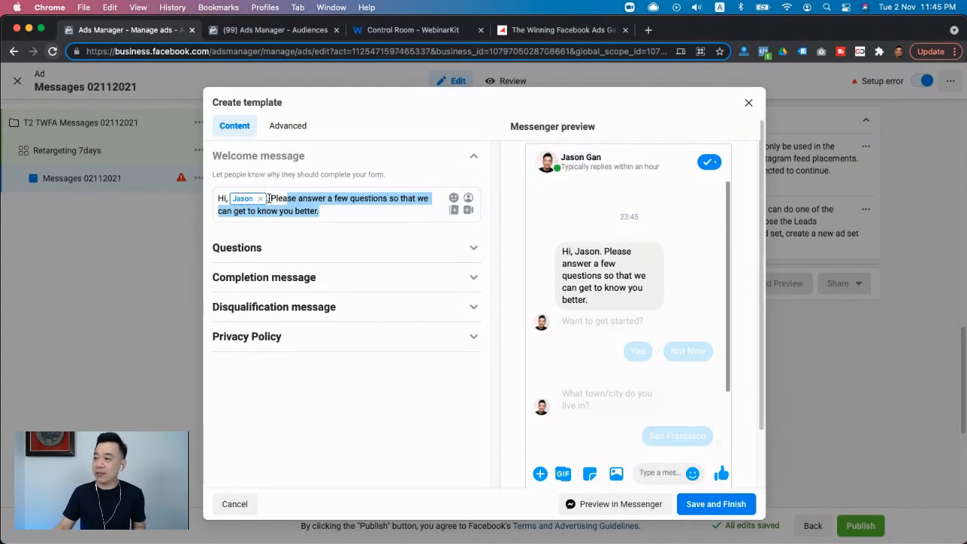
pyautogui.click(344, 214)
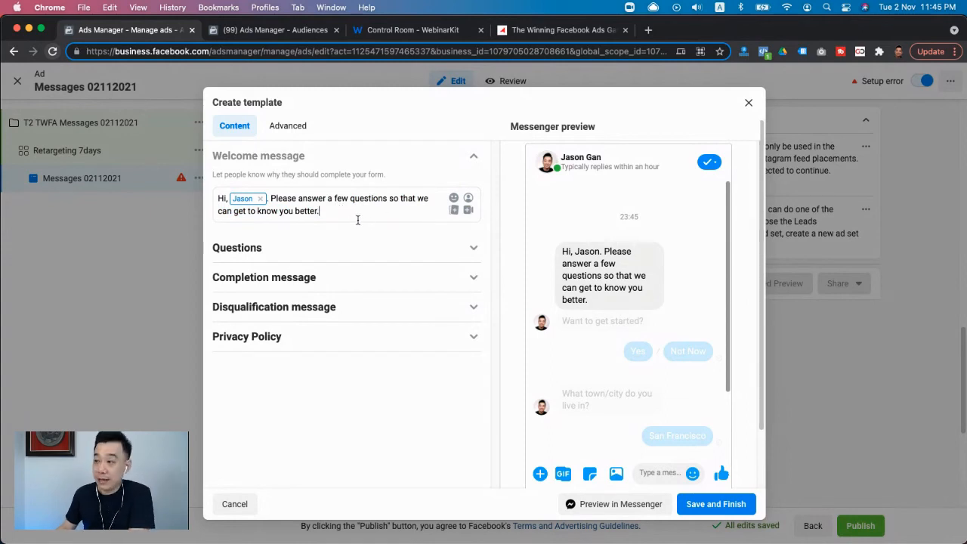
# - In the template's questions, remove the Town/City question and add a Phone number question instead
pyautogui.click(371, 246)
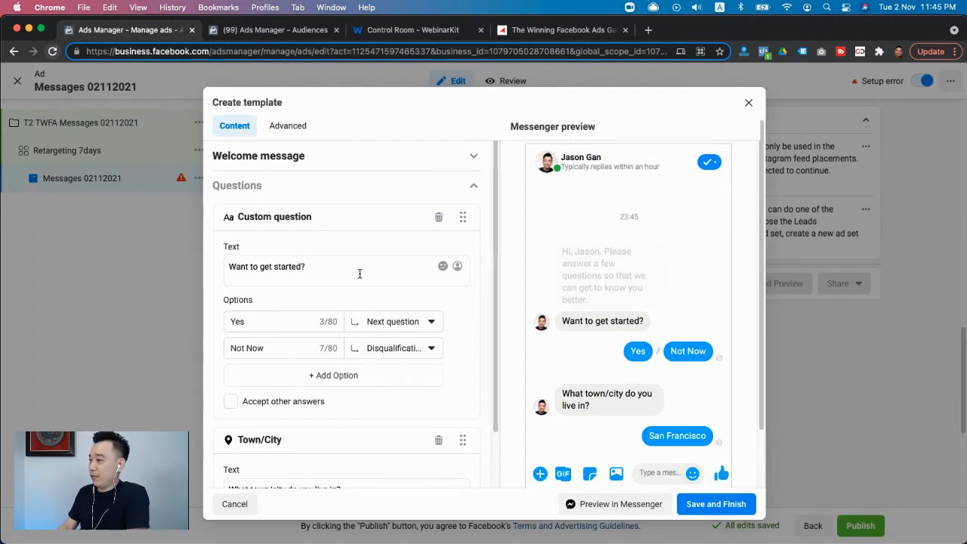
pyautogui.scroll(-1, 384, 273)
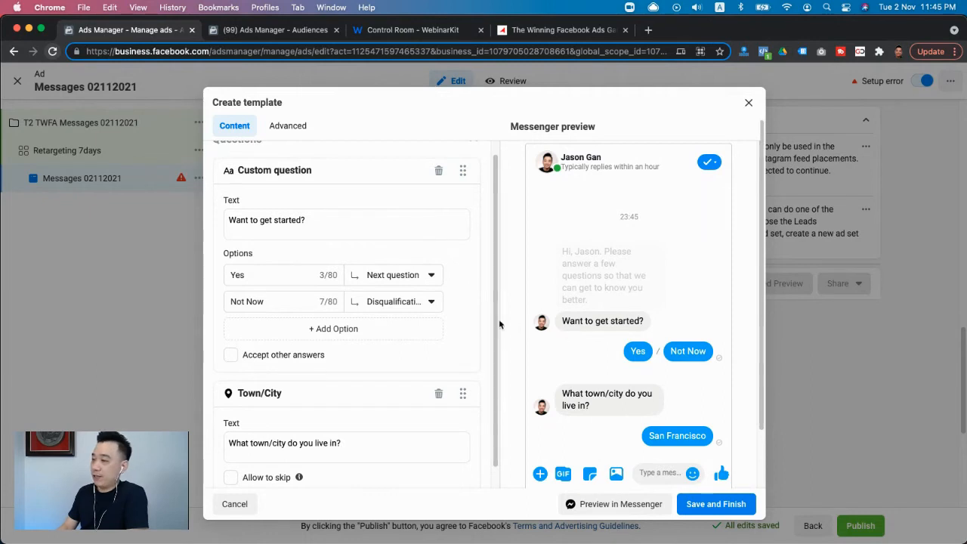
pyautogui.scroll(-5, 434, 338)
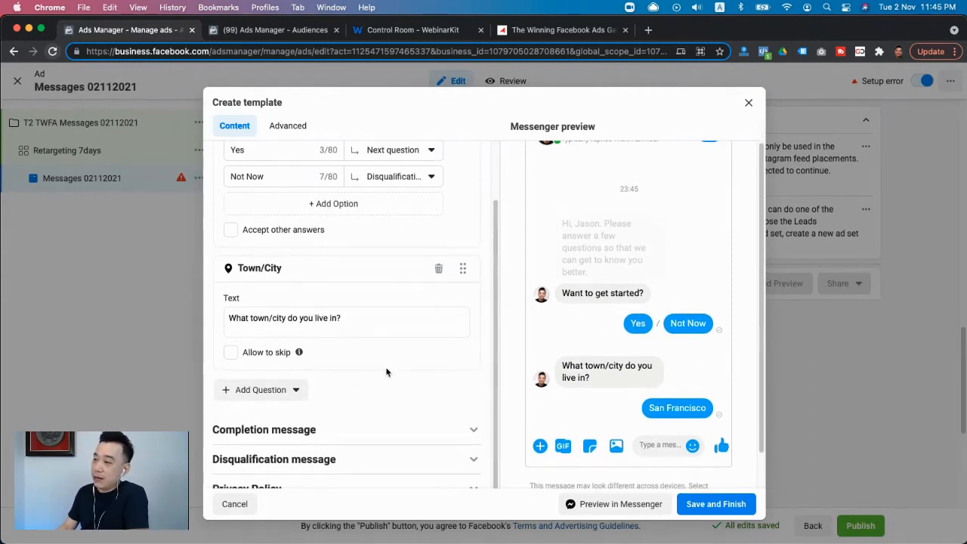
pyautogui.scroll(-1, 449, 303)
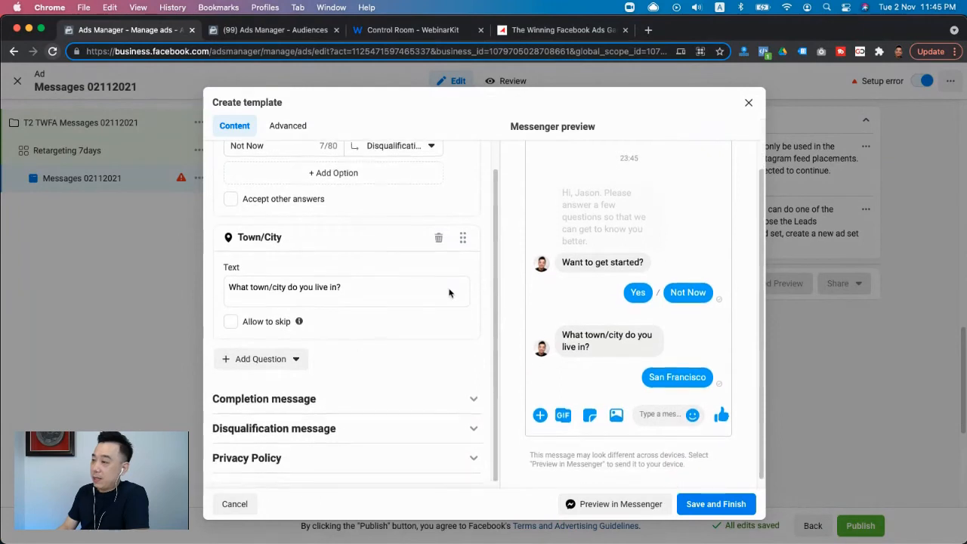
pyautogui.click(438, 239)
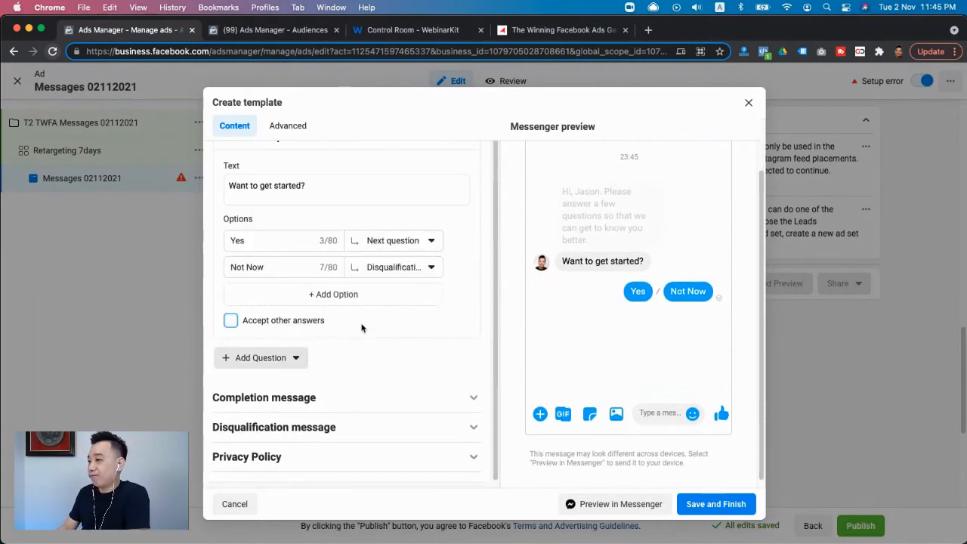
pyautogui.click(272, 350)
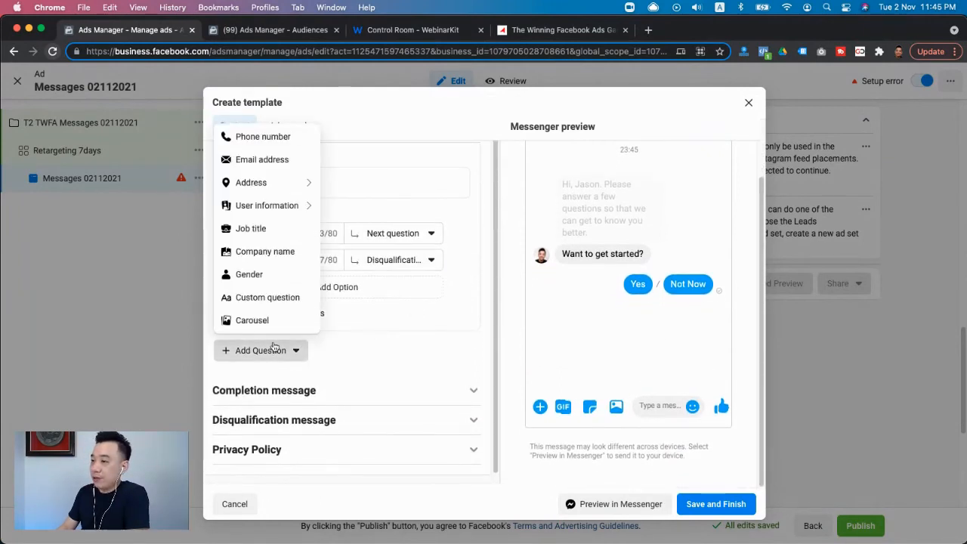
pyautogui.click(263, 137)
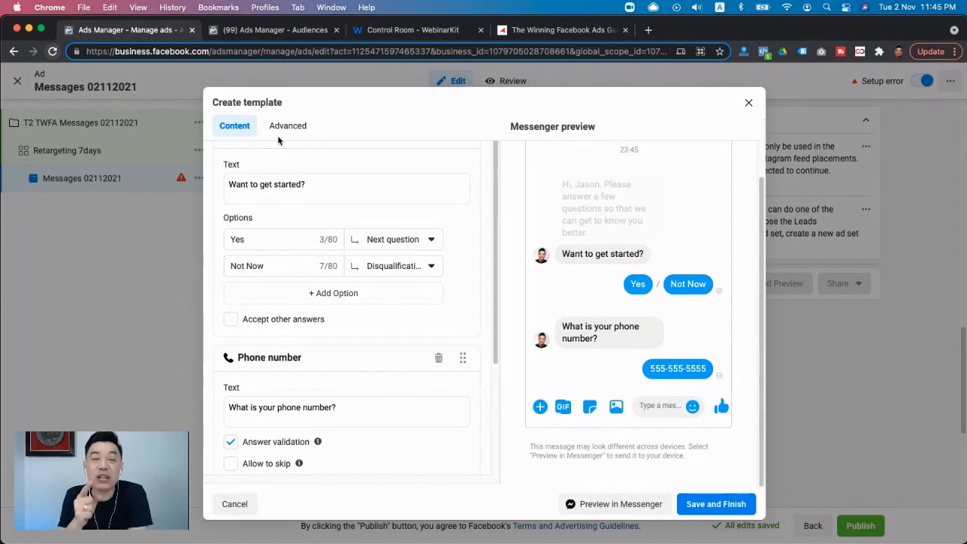
# - Delete the custom question "Want to get started?" and add an Email address question after the phone number question
pyautogui.scroll(1, 358, 281)
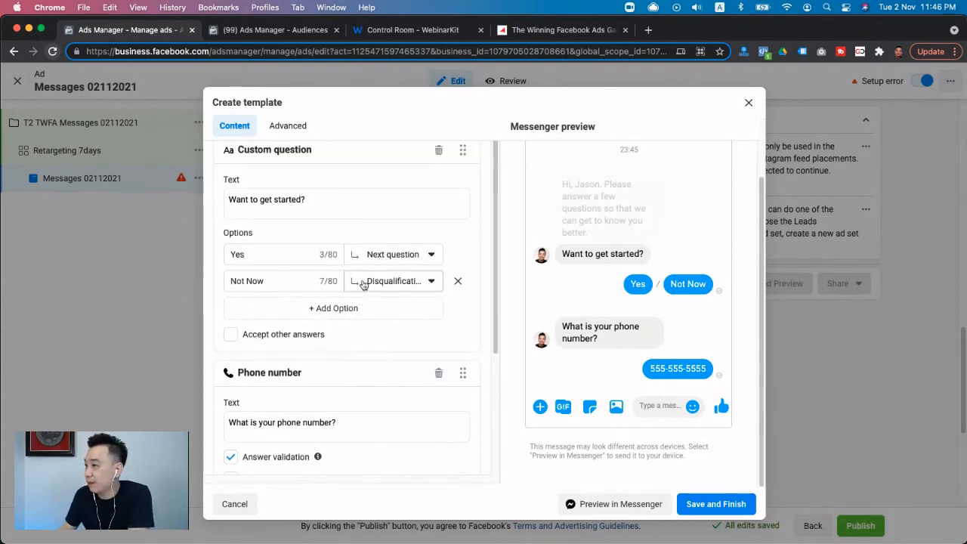
pyautogui.scroll(1, 431, 166)
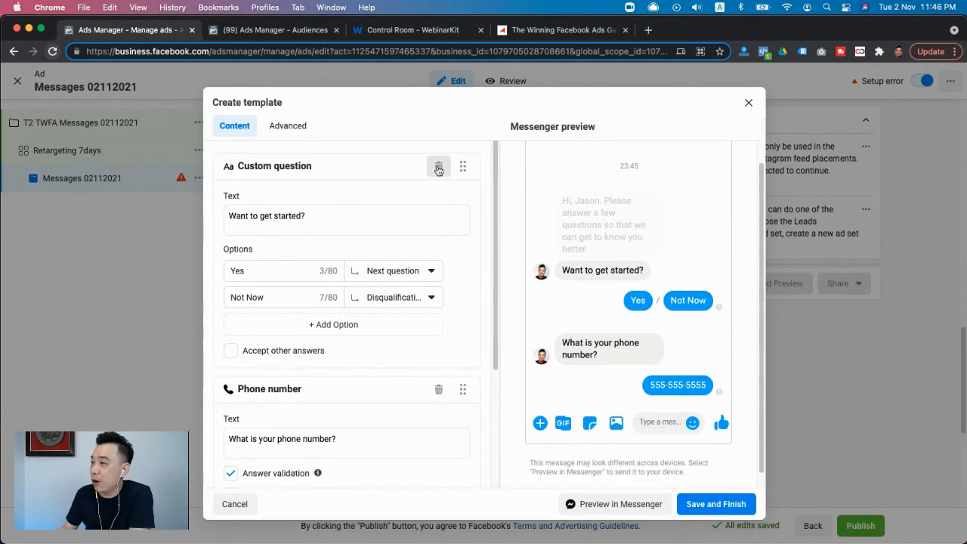
pyautogui.click(439, 167)
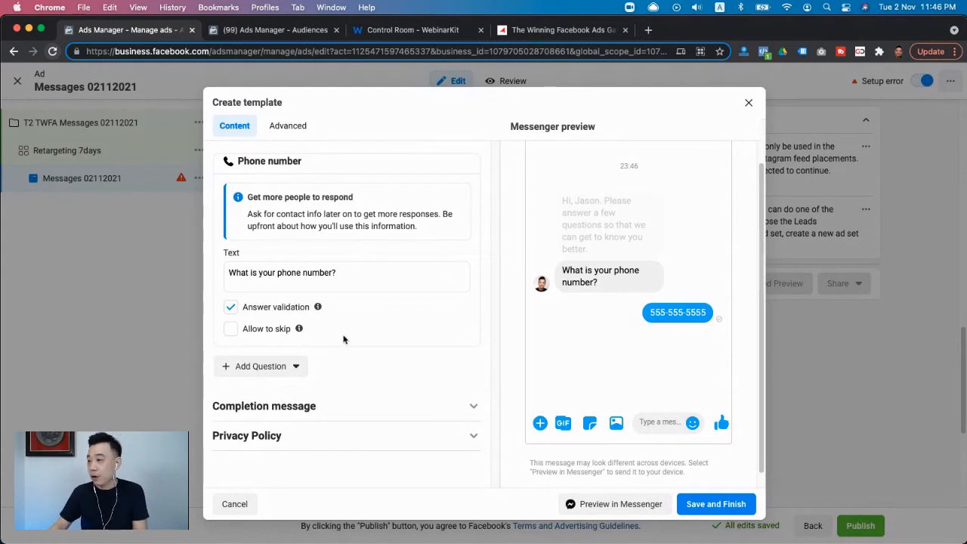
pyautogui.scroll(-1, 343, 340)
pyautogui.click(260, 349)
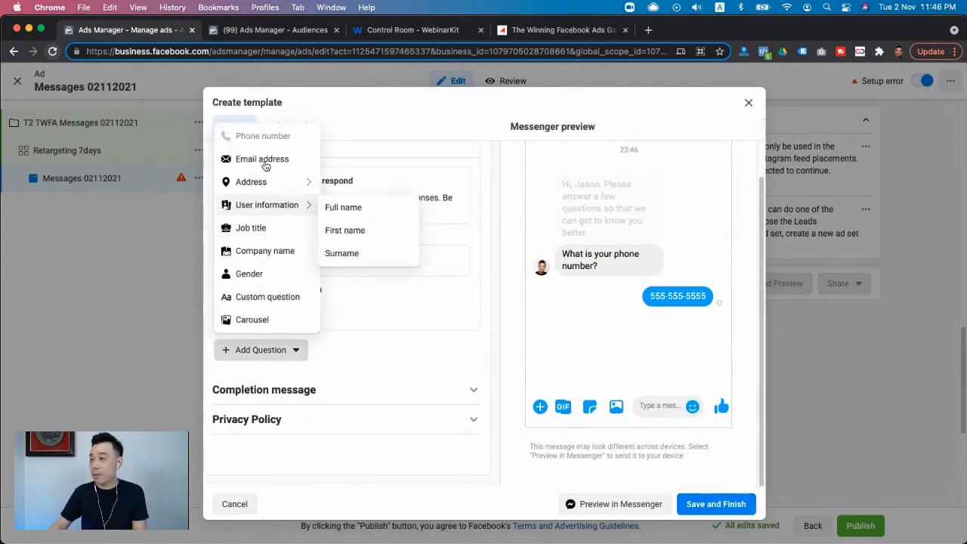
pyautogui.click(264, 161)
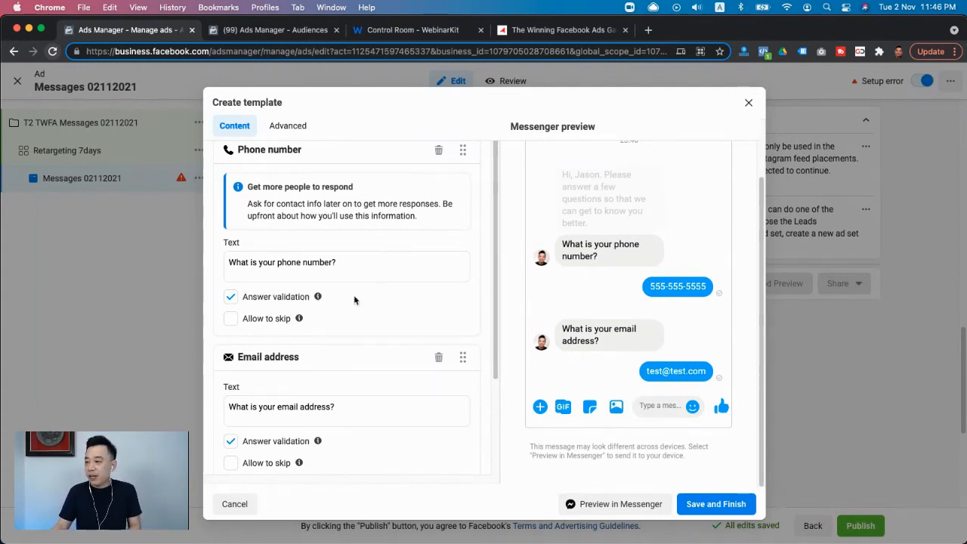
# - Review the template's completion message, its call-to-action button options and the Privacy Policy link
pyautogui.scroll(-3, 356, 300)
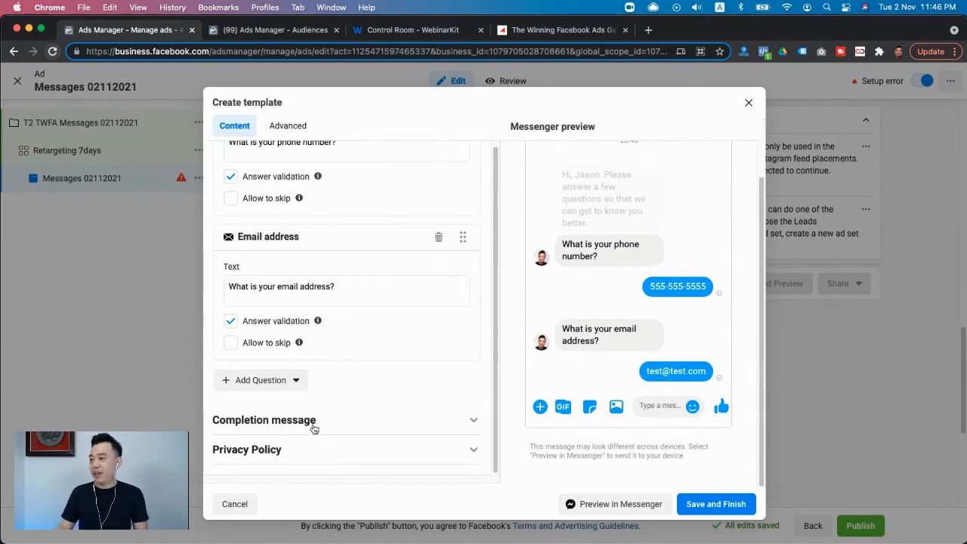
pyautogui.click(363, 427)
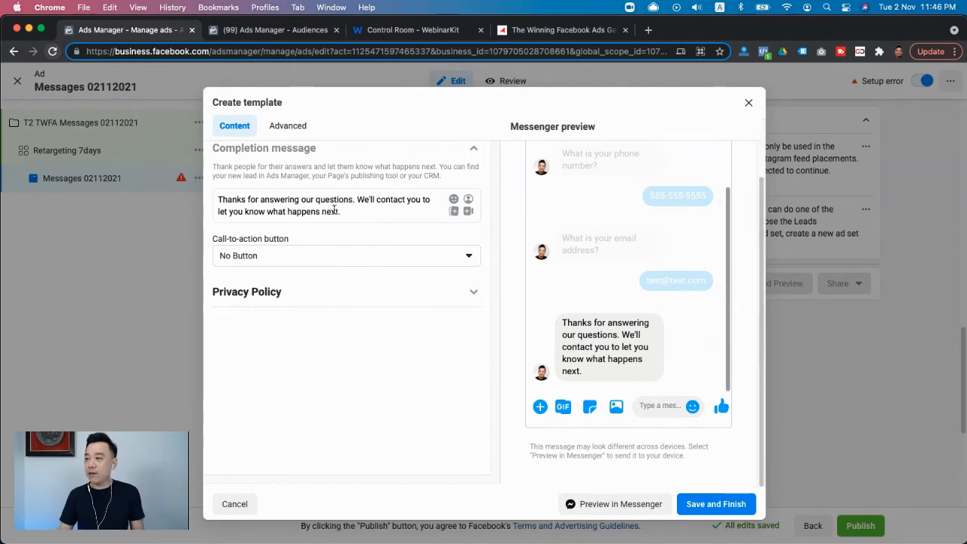
pyautogui.click(315, 260)
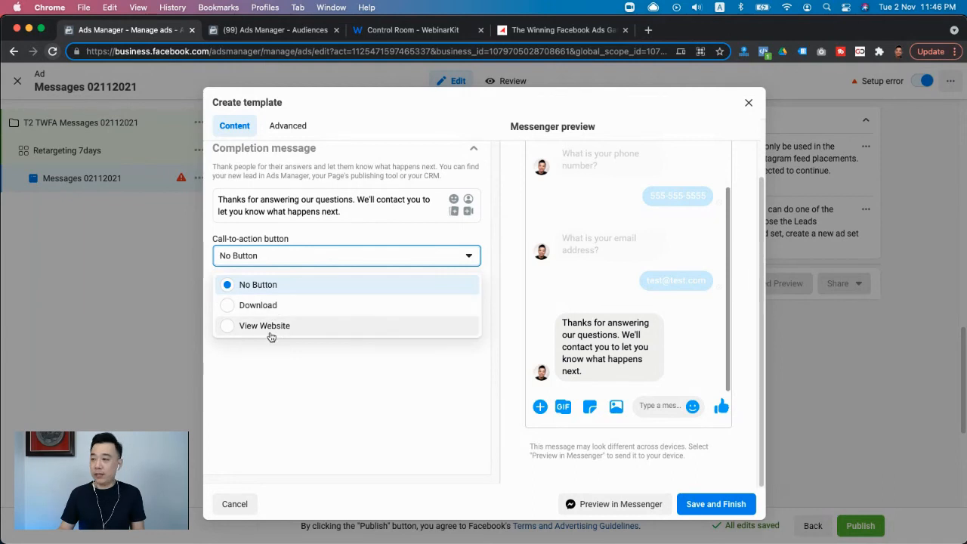
pyautogui.click(316, 386)
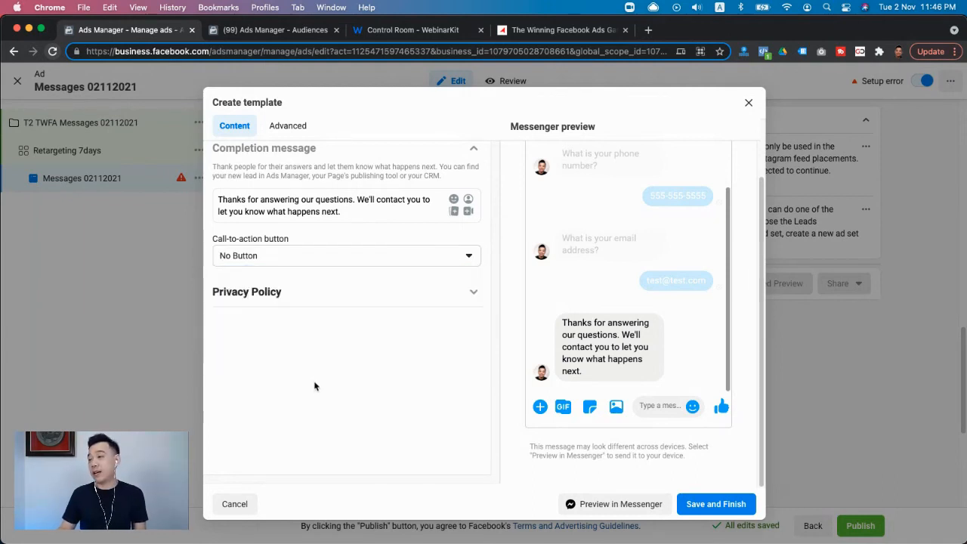
pyautogui.click(352, 290)
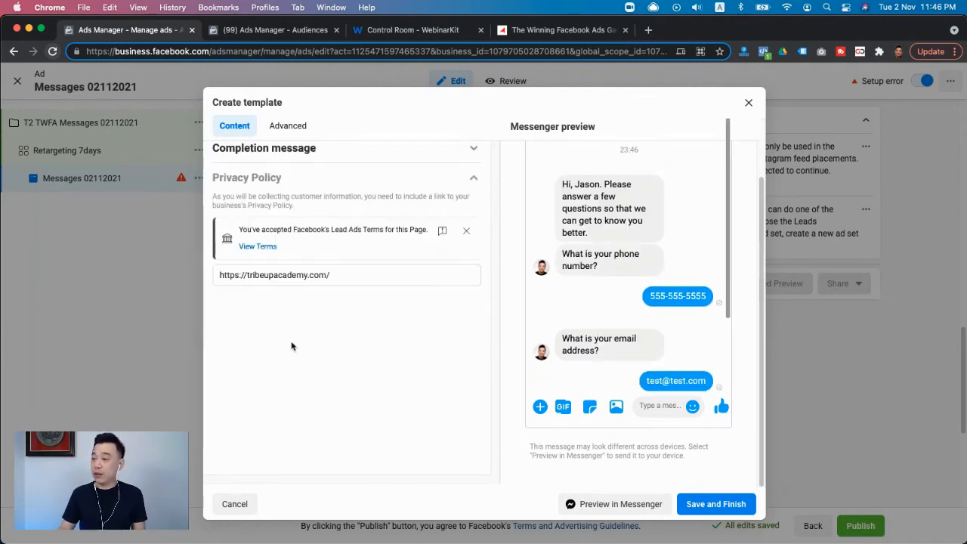
# - In the template's advanced settings, rename the saved template as "TWFA Messages 02112021"
pyautogui.scroll(2, 351, 290)
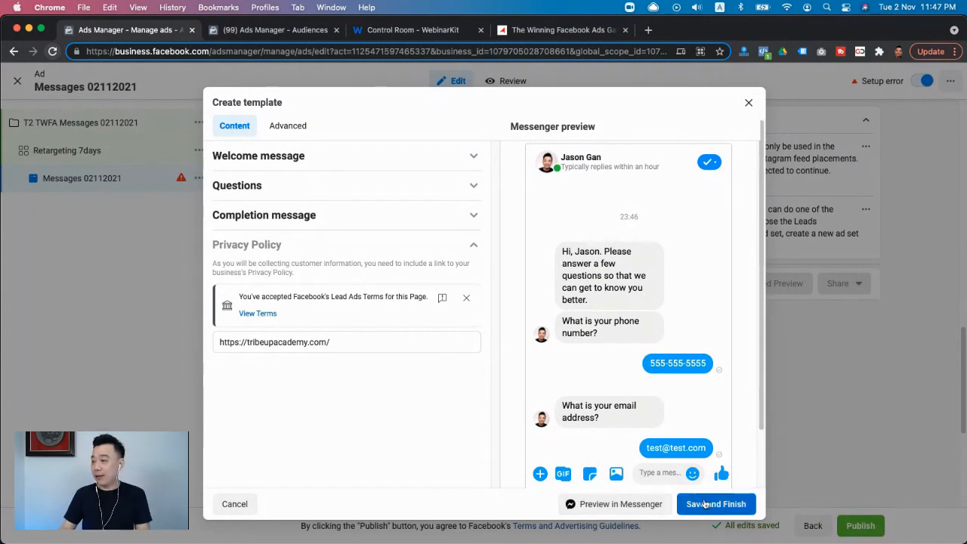
pyautogui.click(289, 128)
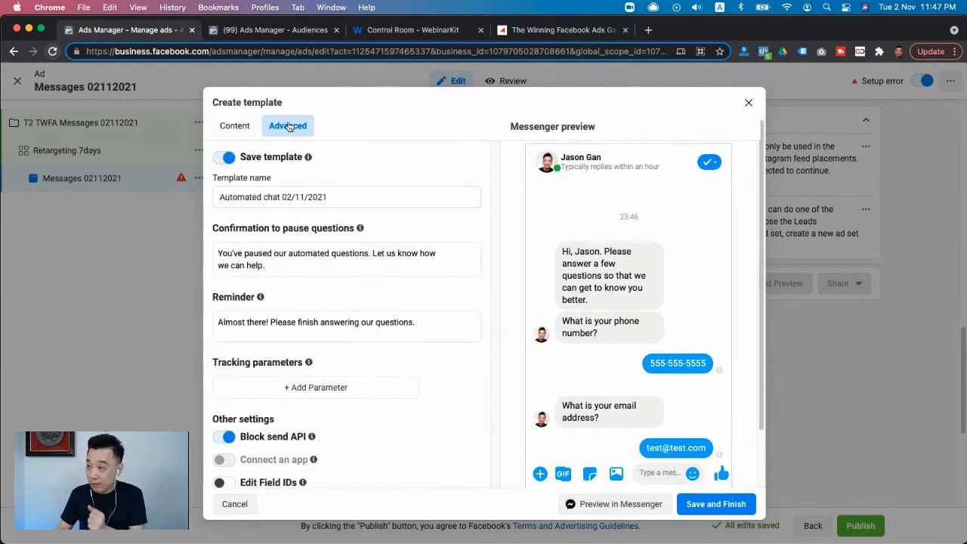
pyautogui.click(346, 197)
pyautogui.press('super+a')
pyautogui.write('T')
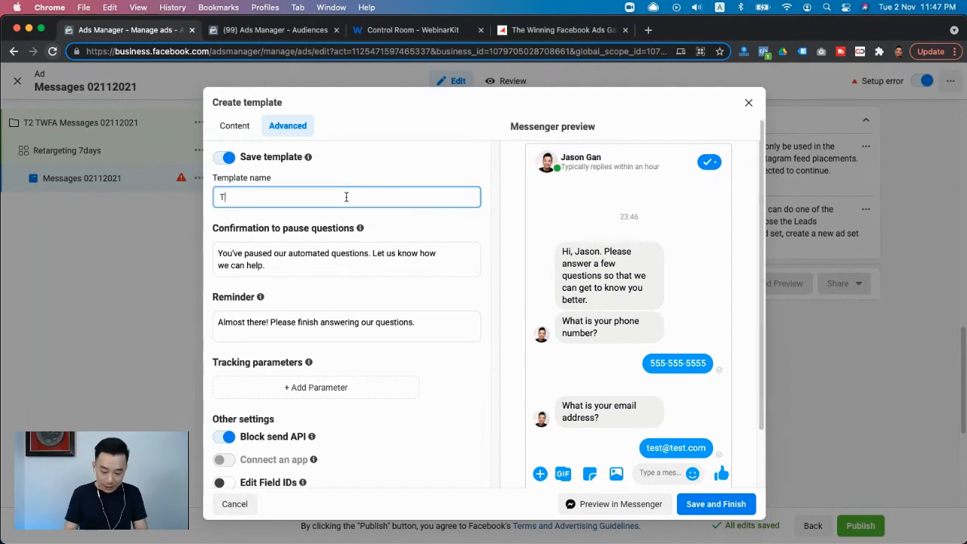
pyautogui.write('WFA M')
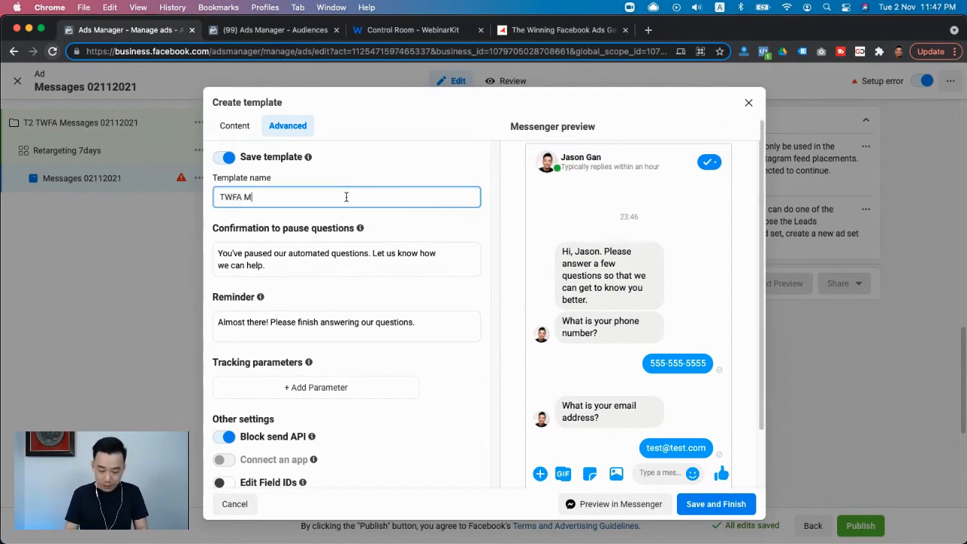
pyautogui.write('essages ')
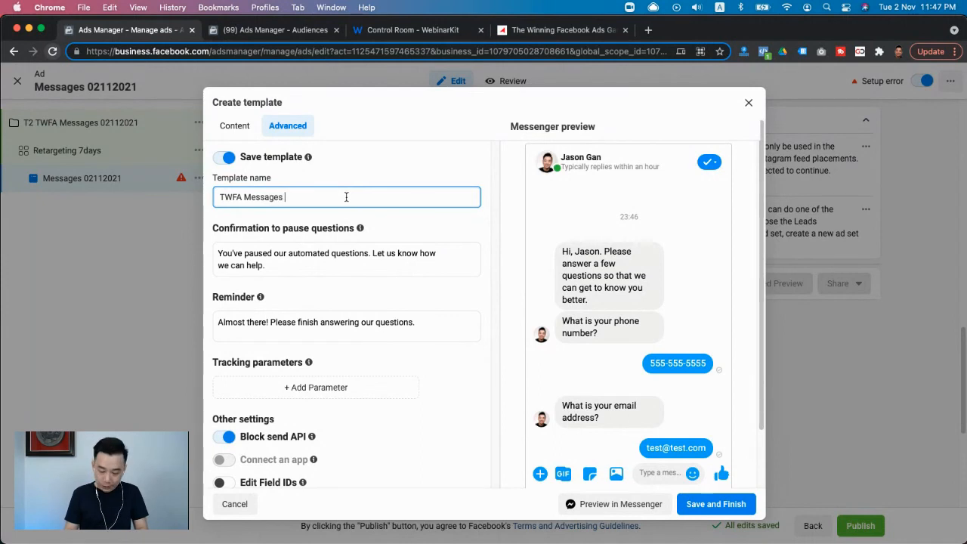
pyautogui.write('0211')
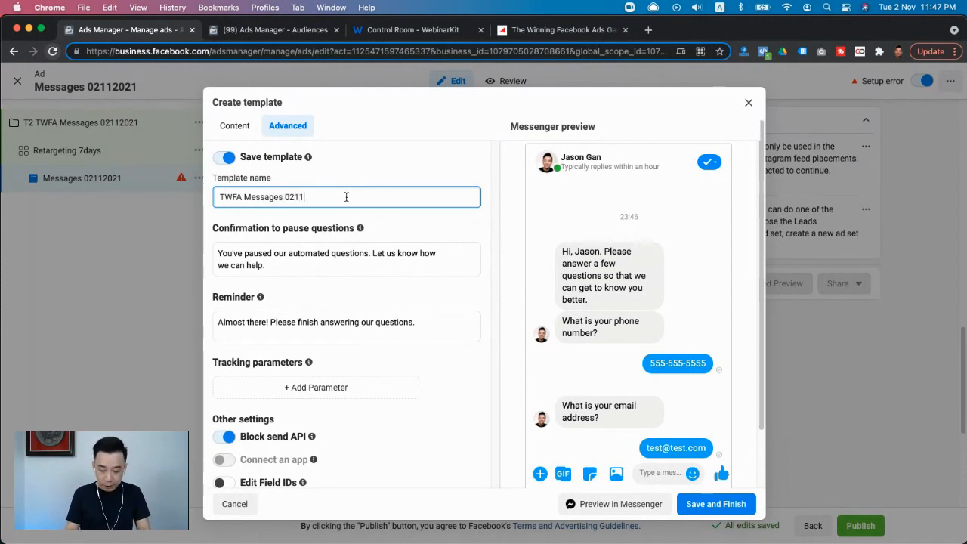
pyautogui.write('2021')
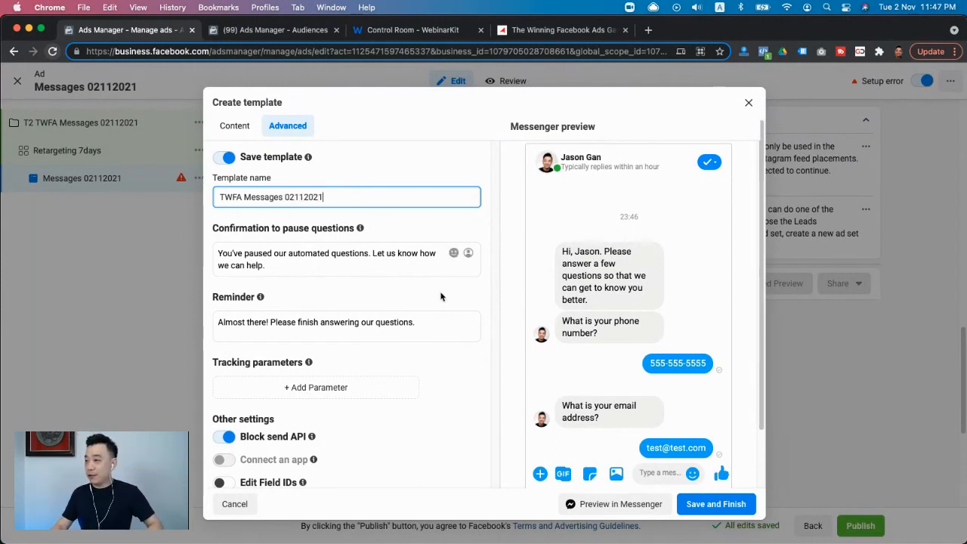
pyautogui.click(407, 294)
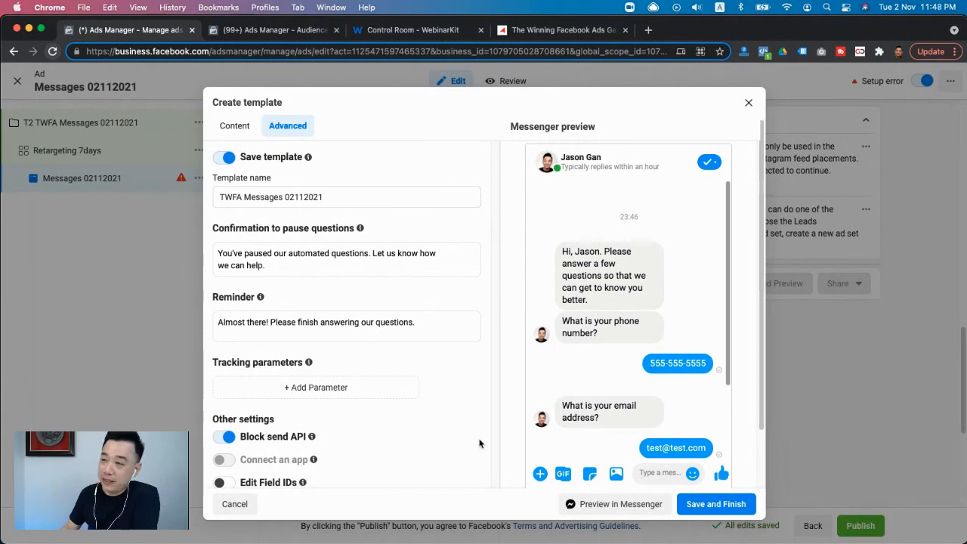
# - Examine the remaining advanced template settings, including the explanation of the Block send API option
pyautogui.scroll(-1, 258, 294)
pyautogui.scroll(-1, 258, 295)
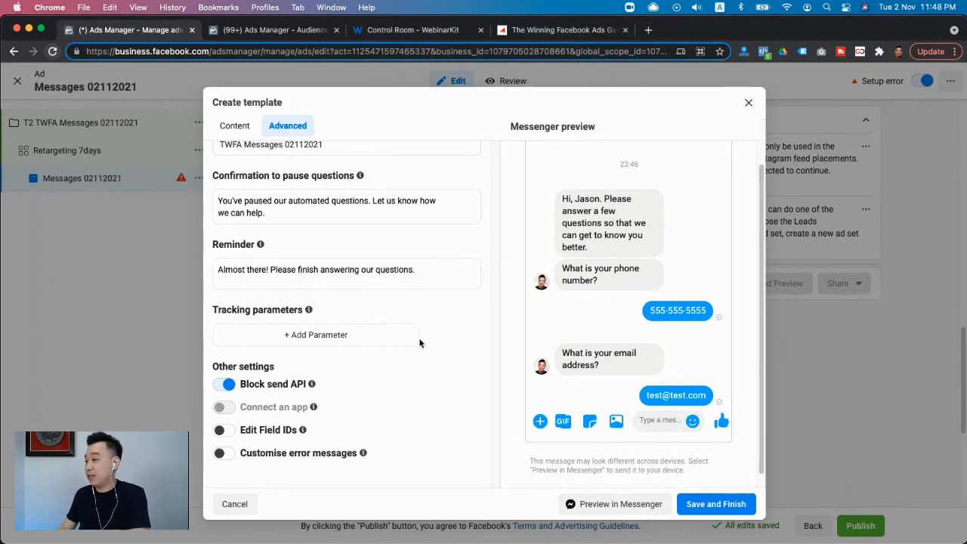
pyautogui.scroll(-1, 412, 333)
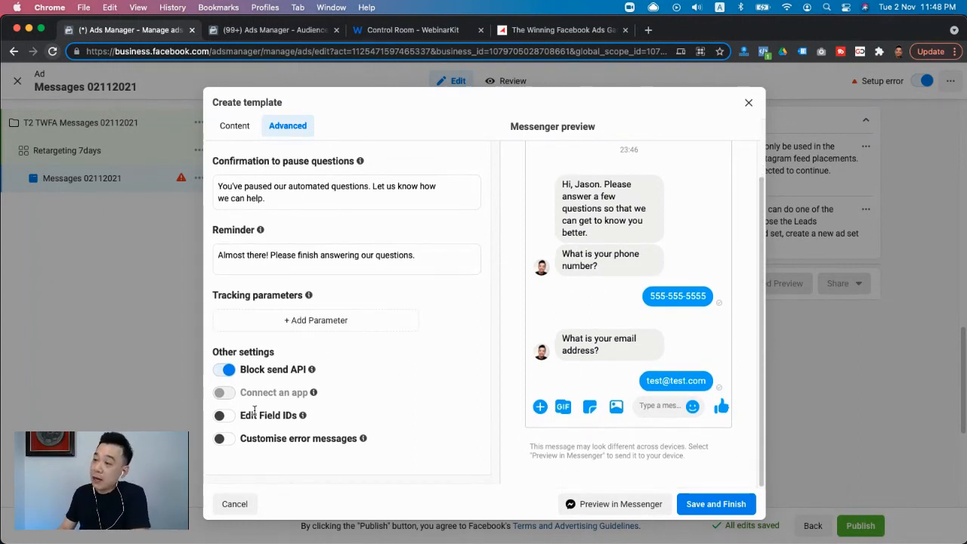
pyautogui.moveTo(304, 374)
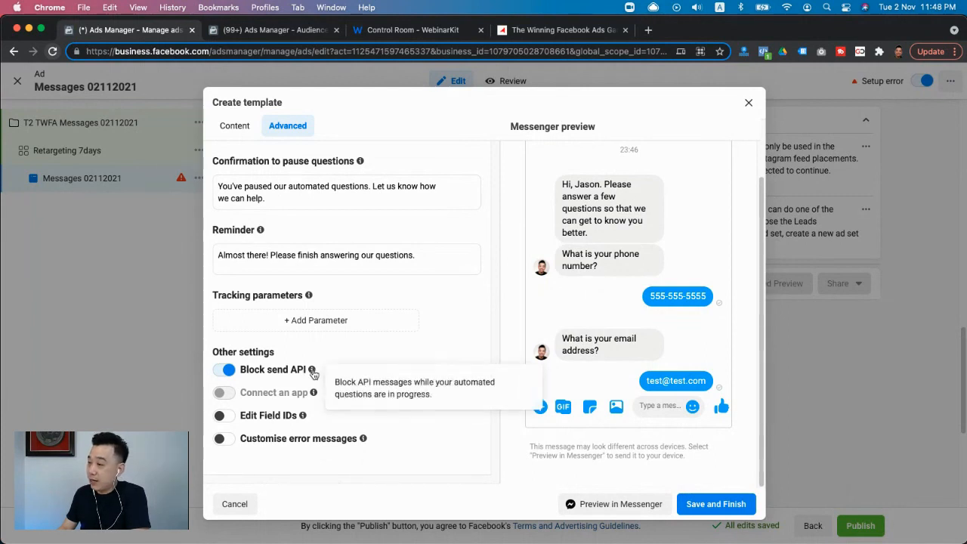